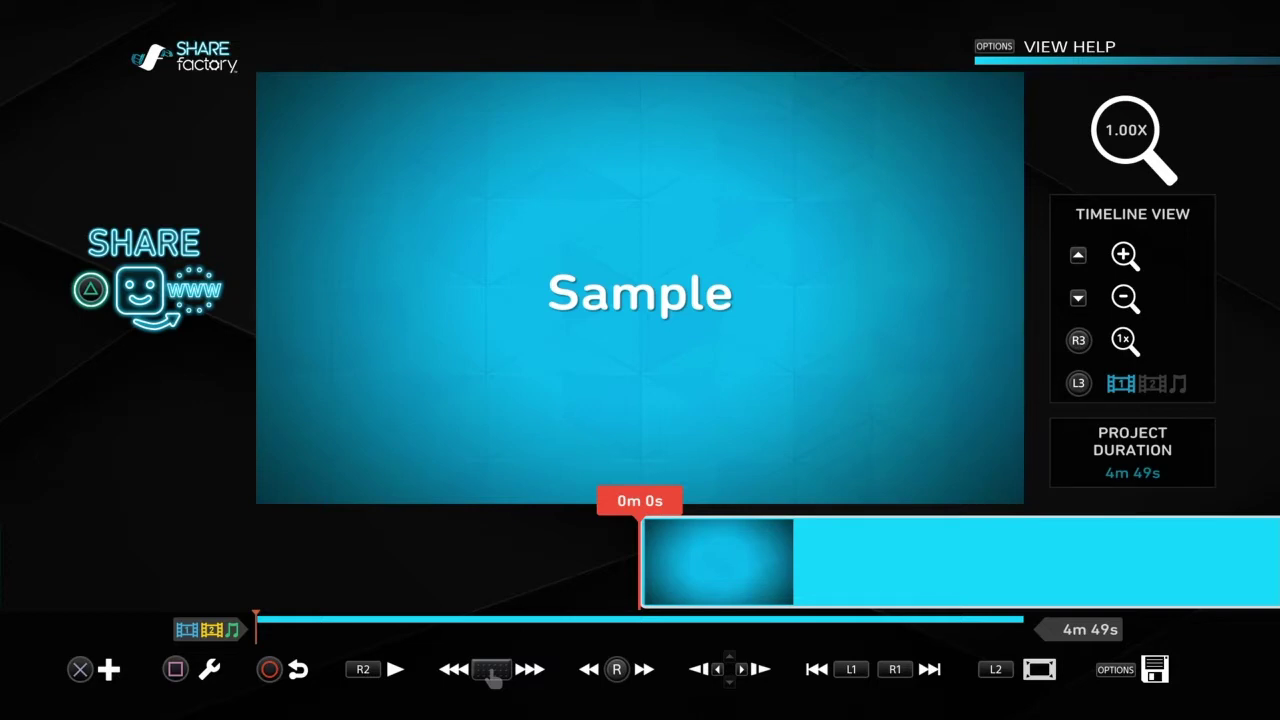
Open the overlay editor for the clip, with the playhead just after the start of the timeline.
{"action": "key", "text": "Right"}
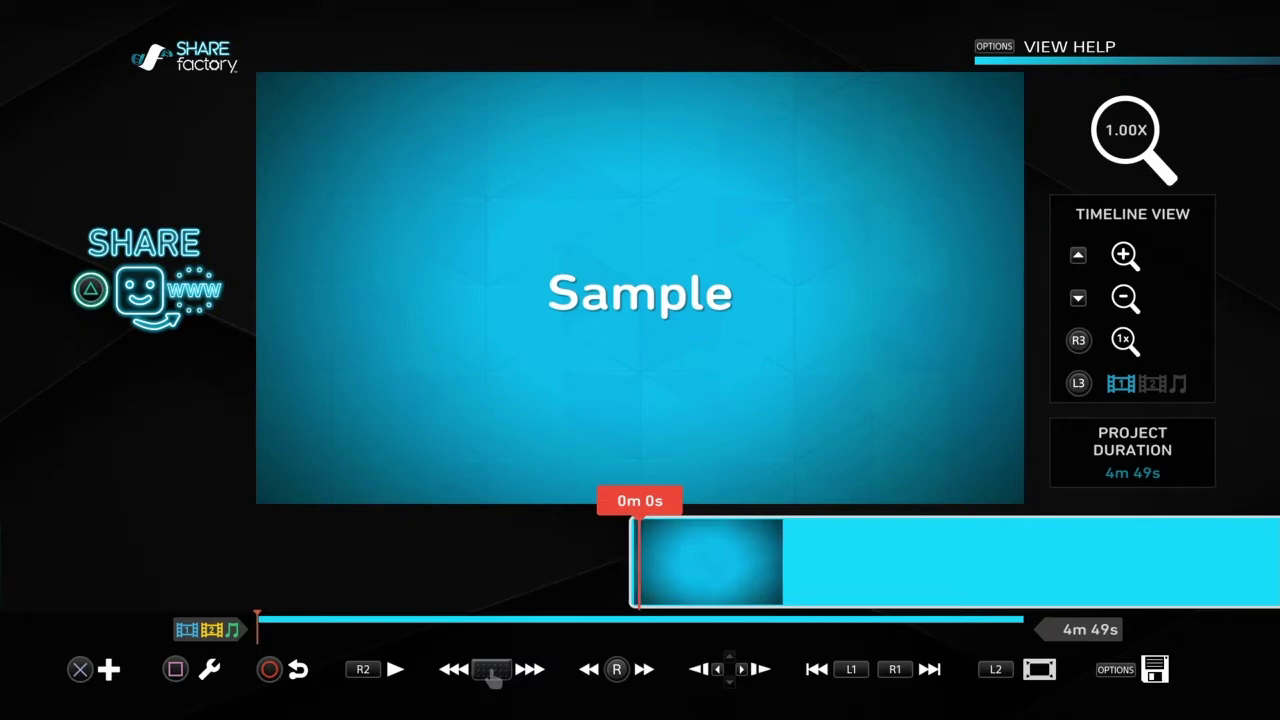
{"action": "key", "text": "Right"}
{"action": "key", "text": "Left"}
{"action": "key", "text": "square"}
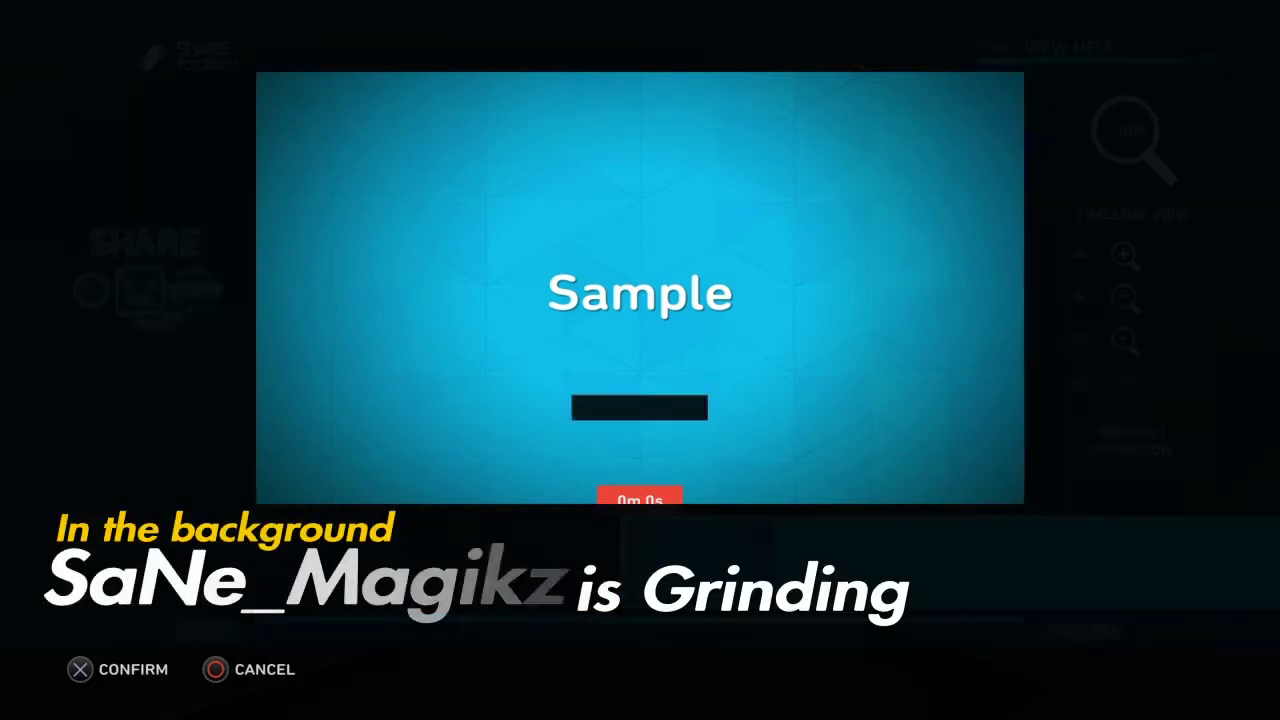
{"action": "key", "text": "Down"}
{"action": "key", "text": "Right"}
{"action": "key", "text": "Left"}
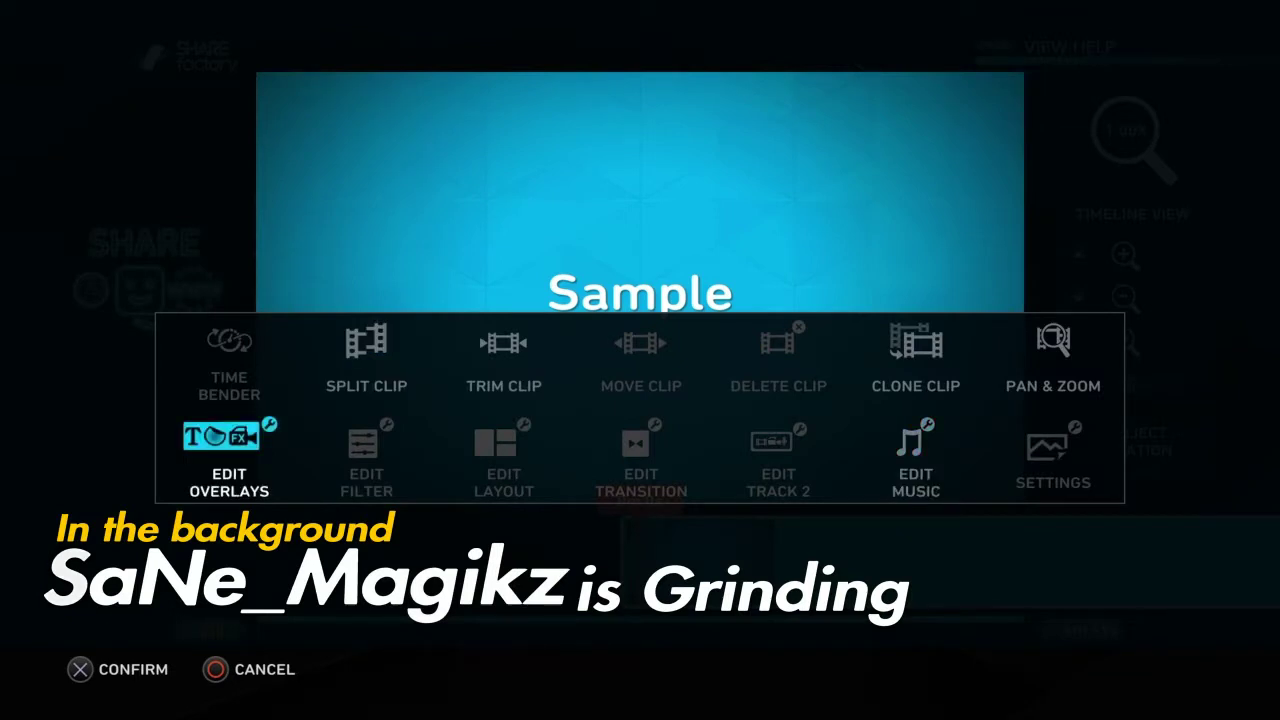
{"action": "key", "text": "Return"}
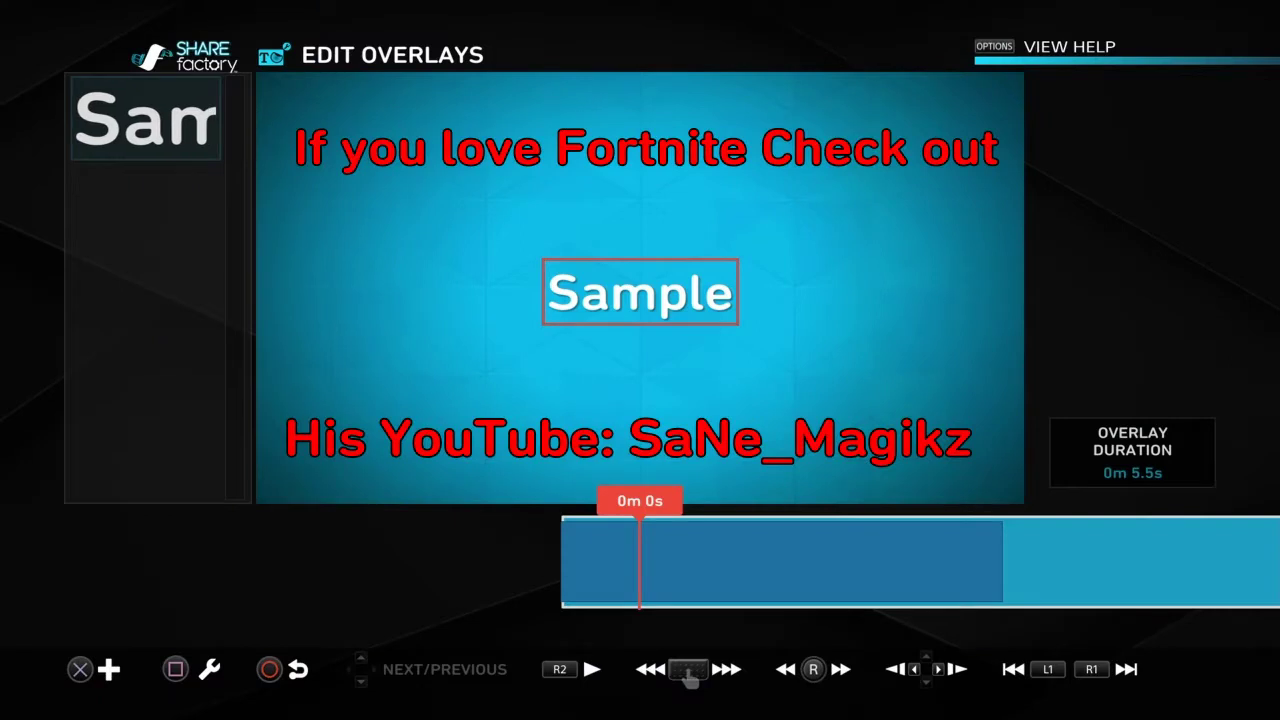
Transform the Sample text to more than twice its size, place it slightly above the frame's centre, and return to the timeline.
{"action": "key", "text": "Return"}
{"action": "key", "text": "Return"}
{"action": "key", "text": "Up"}
{"action": "key", "text": "Down"}
{"action": "key", "text": "plus"}
{"action": "key", "text": "Up"}
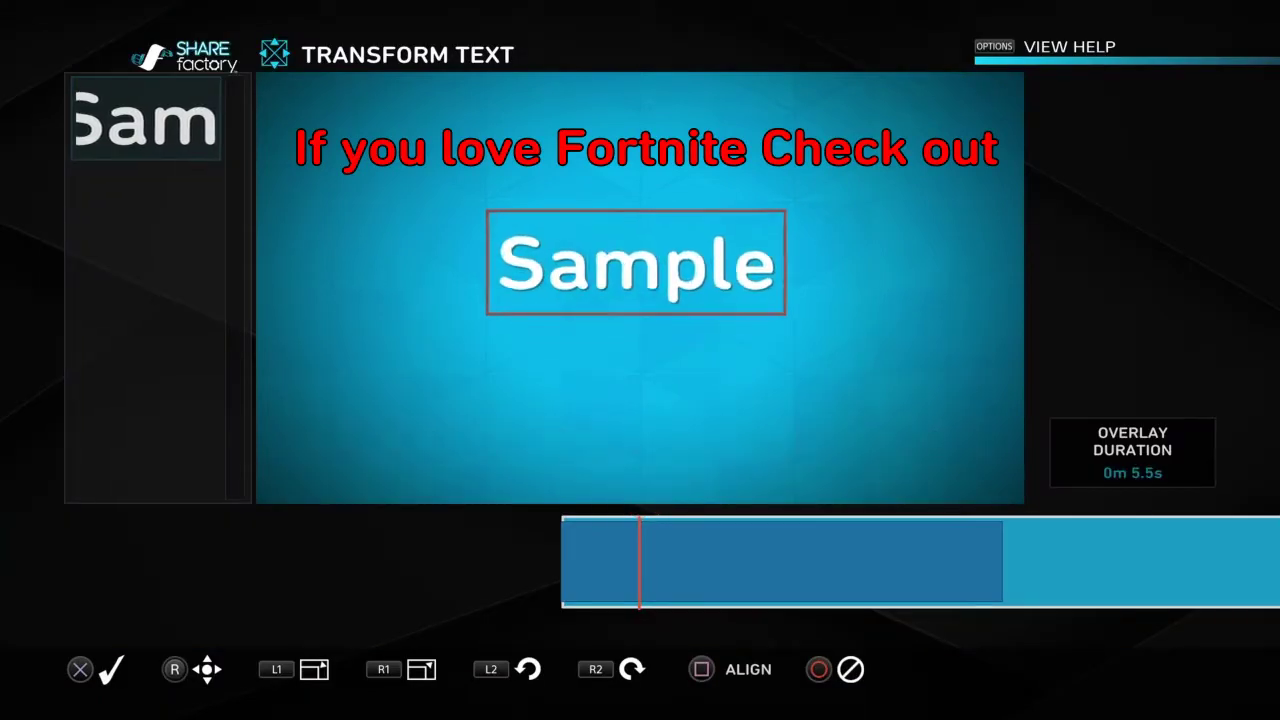
{"action": "key", "text": "plus"}
{"action": "key", "text": "Up"}
{"action": "key", "text": "Down"}
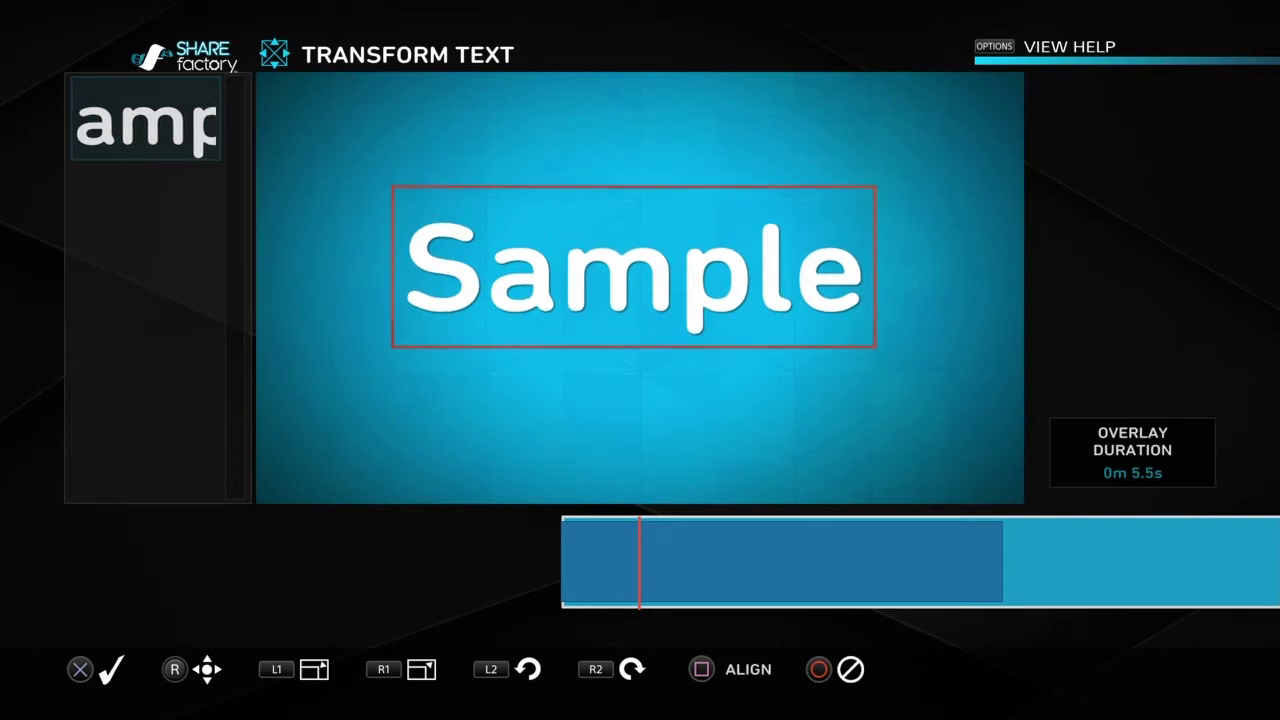
{"action": "key", "text": "Return"}
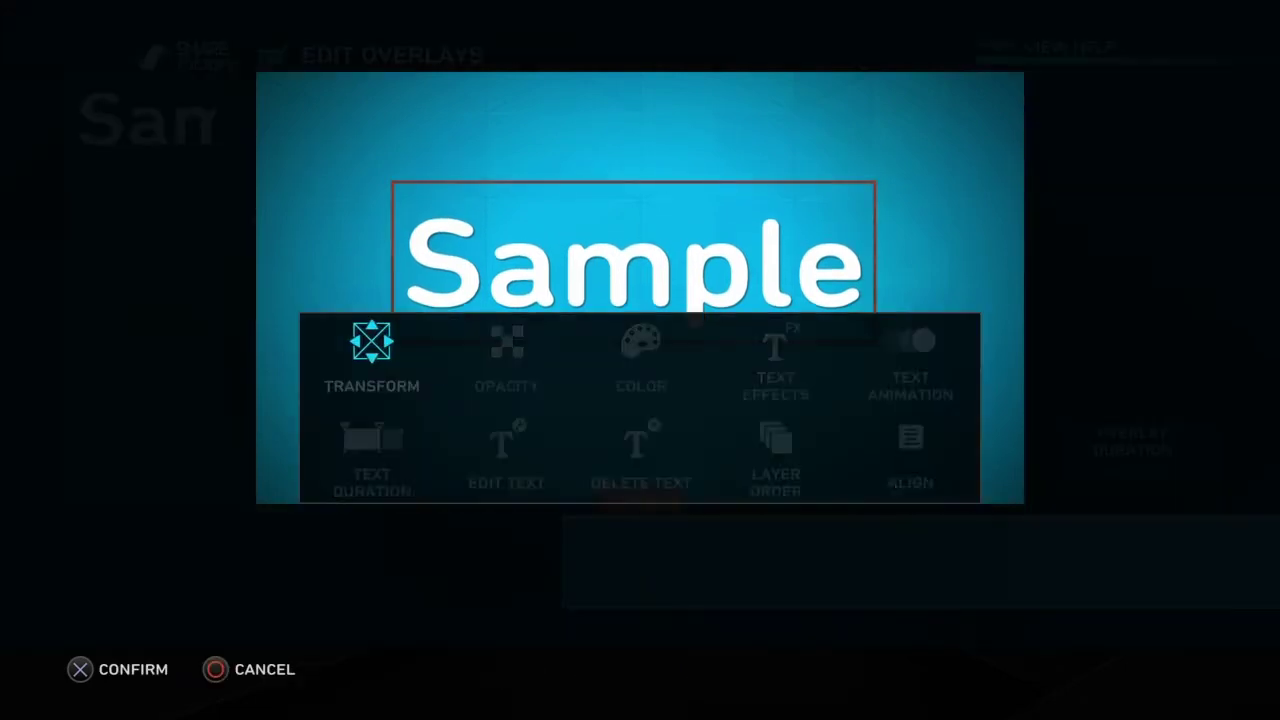
{"action": "key", "text": "Return"}
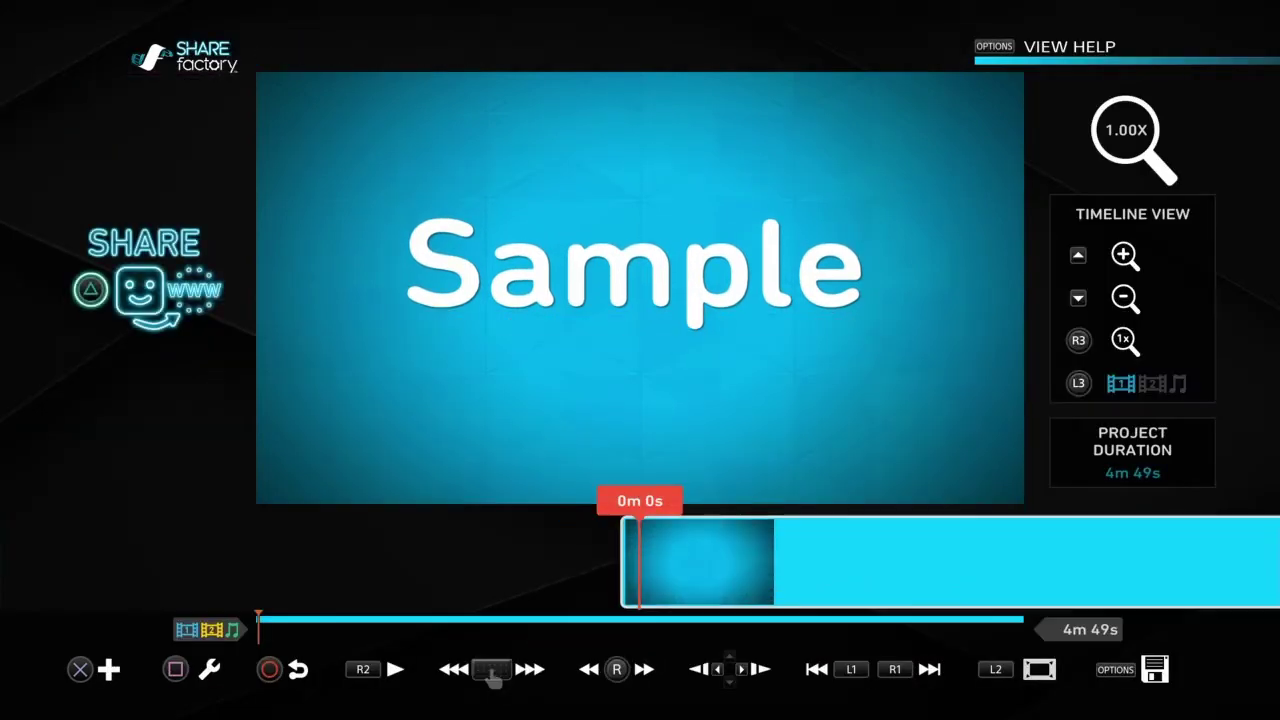
Change the Sample text overlay's colour to the preset green.
{"action": "key", "text": "square"}
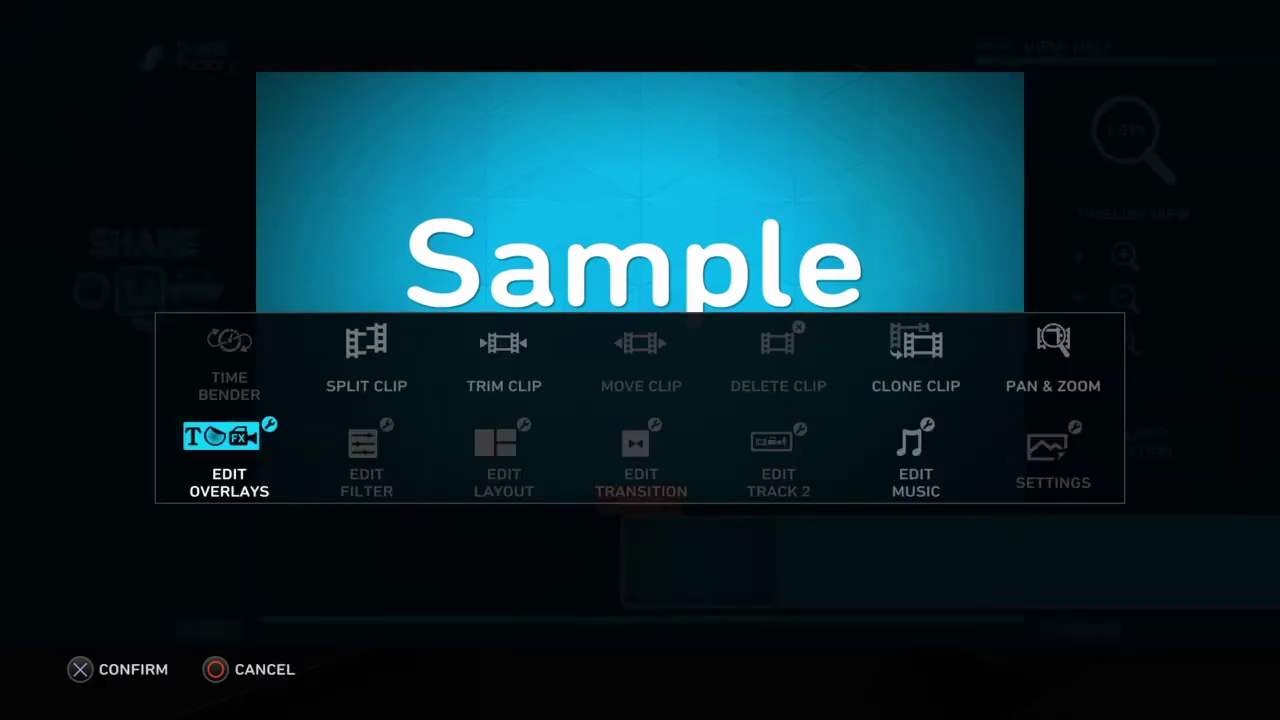
{"action": "key", "text": "Return"}
{"action": "key", "text": "Return"}
{"action": "key", "text": "Right"}
{"action": "key", "text": "Right"}
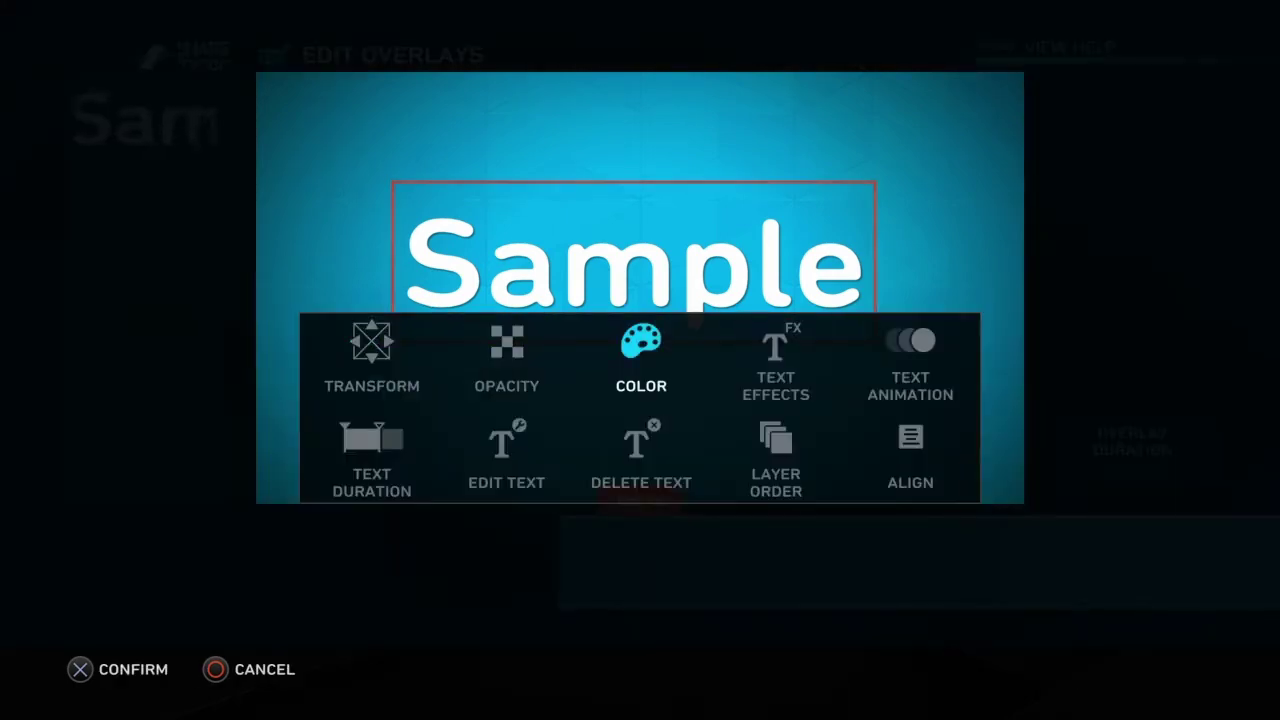
{"action": "key", "text": "Return"}
{"action": "key", "text": "Down"}
{"action": "key", "text": "Down"}
{"action": "key", "text": "Down"}
{"action": "key", "text": "Down"}
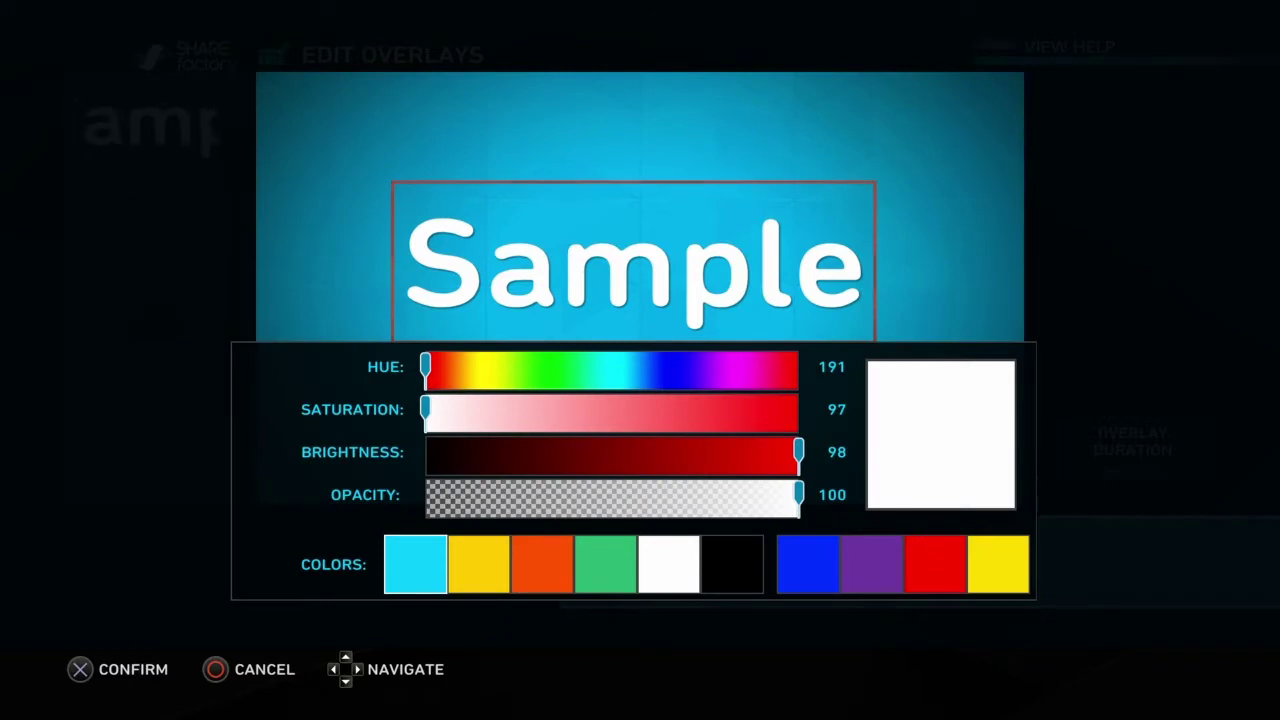
{"action": "key", "text": "Return"}
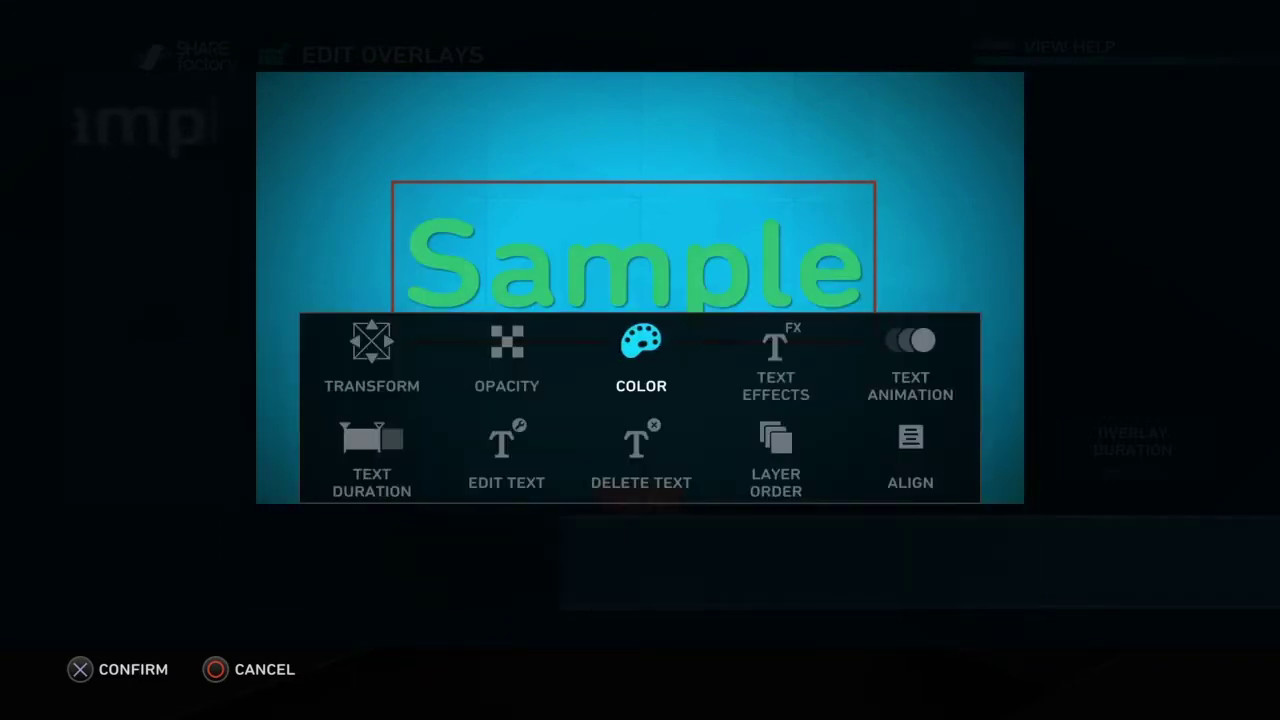
Browse the text effects and apply the embossed solid-colour effect to the green Sample text, returning to the timeline.
{"action": "key", "text": "Return"}
{"action": "key", "text": "Return"}
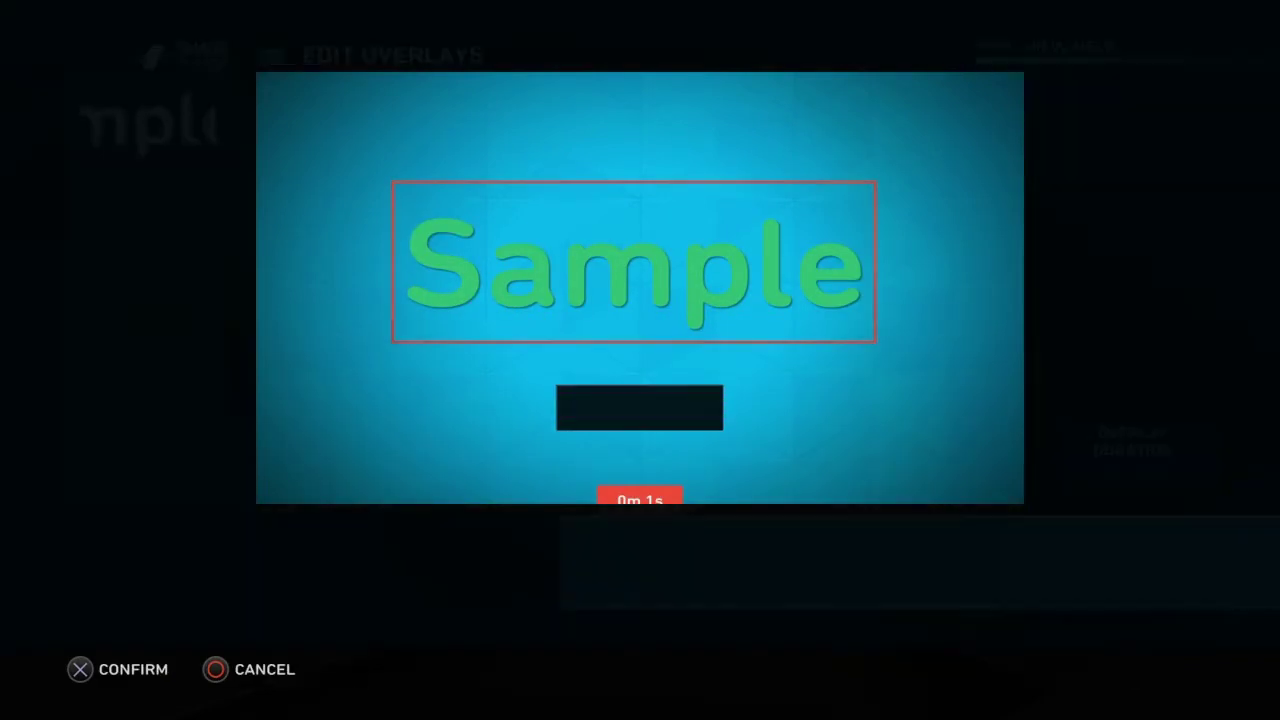
{"action": "key", "text": "Right"}
{"action": "key", "text": "Left"}
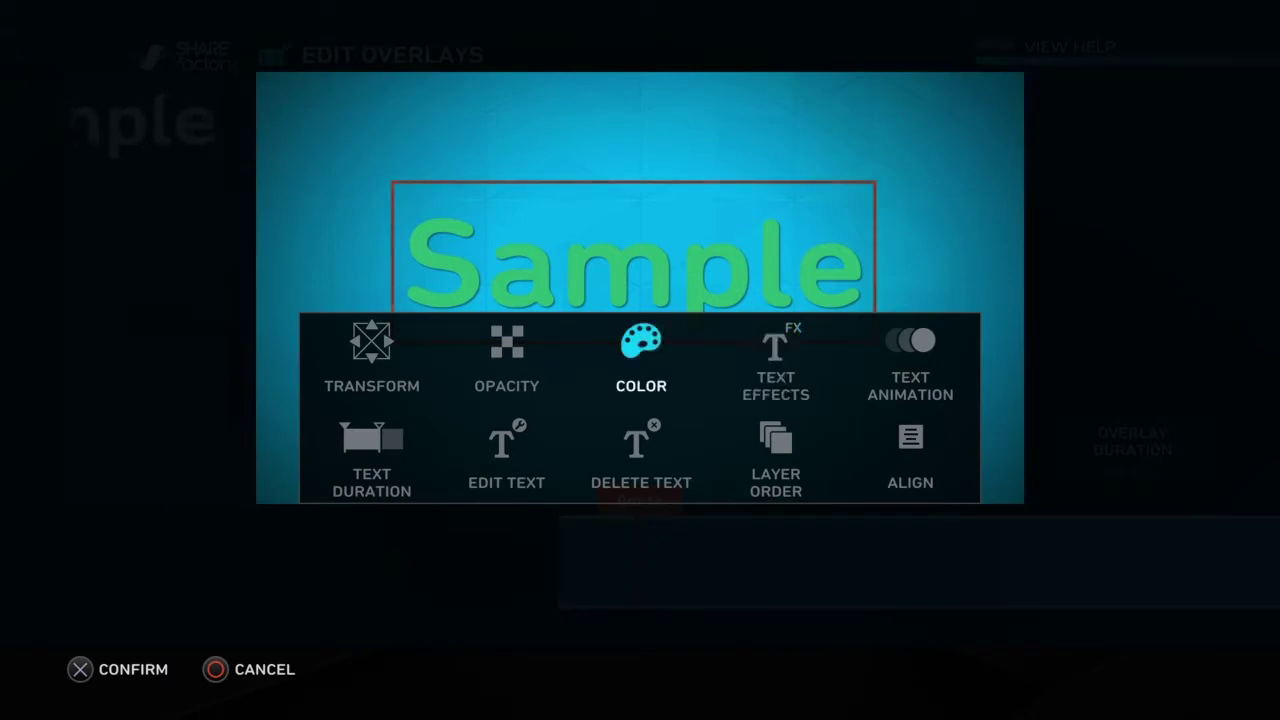
{"action": "key", "text": "Right"}
{"action": "key", "text": "Return"}
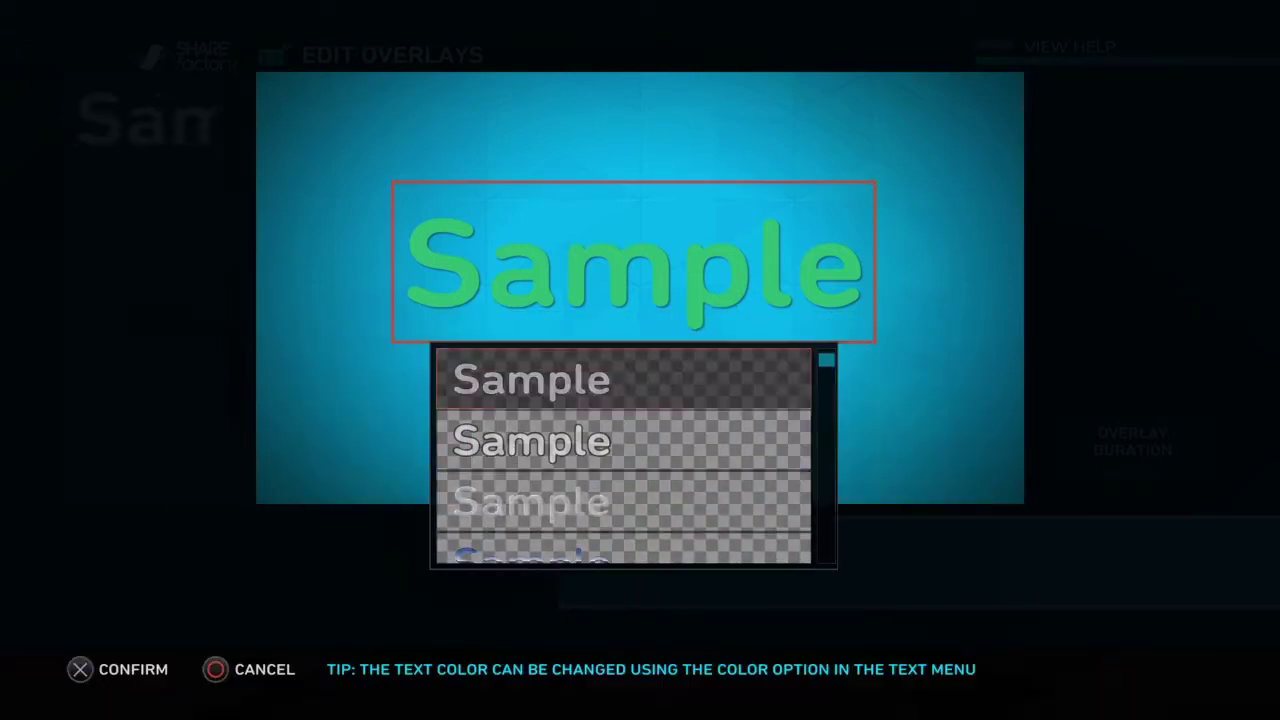
{"action": "key", "text": "Down"}
{"action": "key", "text": "Down"}
{"action": "key", "text": "Down"}
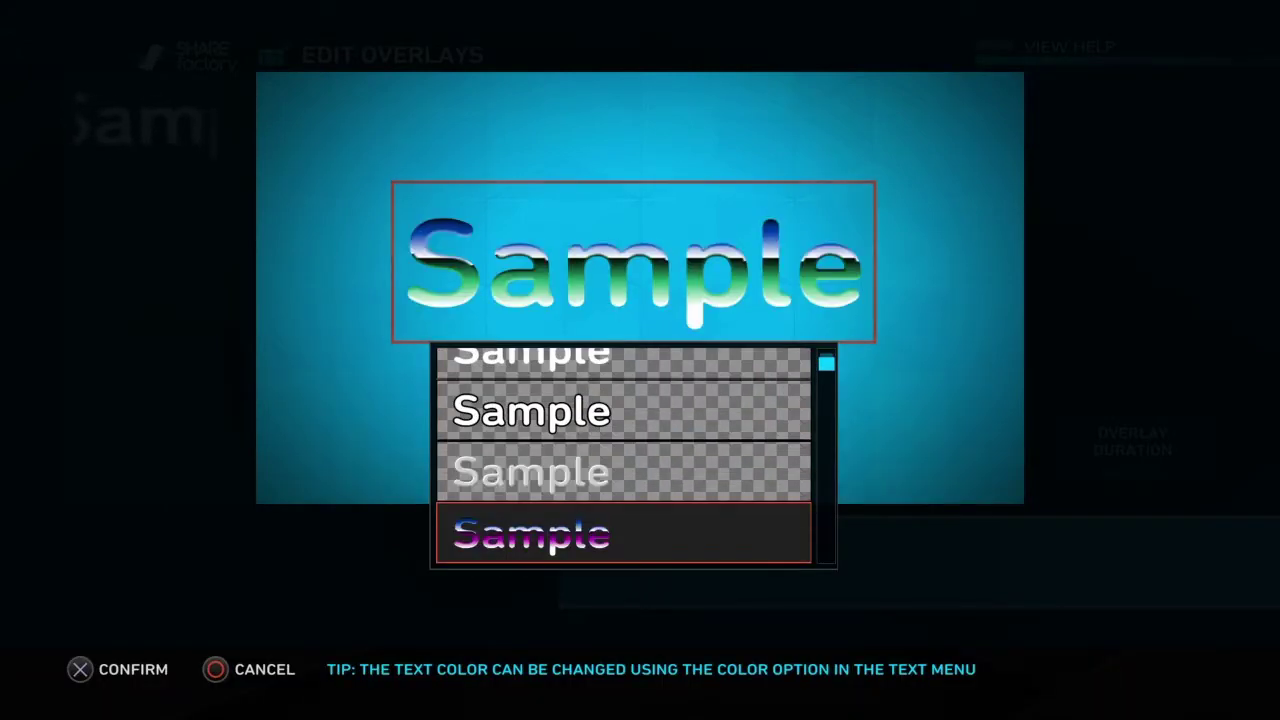
{"action": "key", "text": "Down"}
{"action": "key", "text": "Down"}
{"action": "key", "text": "Down"}
{"action": "key", "text": "Down"}
{"action": "key", "text": "Down"}
{"action": "key", "text": "Down"}
{"action": "key", "text": "Down"}
{"action": "key", "text": "Down"}
{"action": "key", "text": "Down"}
{"action": "key", "text": "Down"}
{"action": "key", "text": "Down"}
{"action": "key", "text": "Down"}
{"action": "key", "text": "Down"}
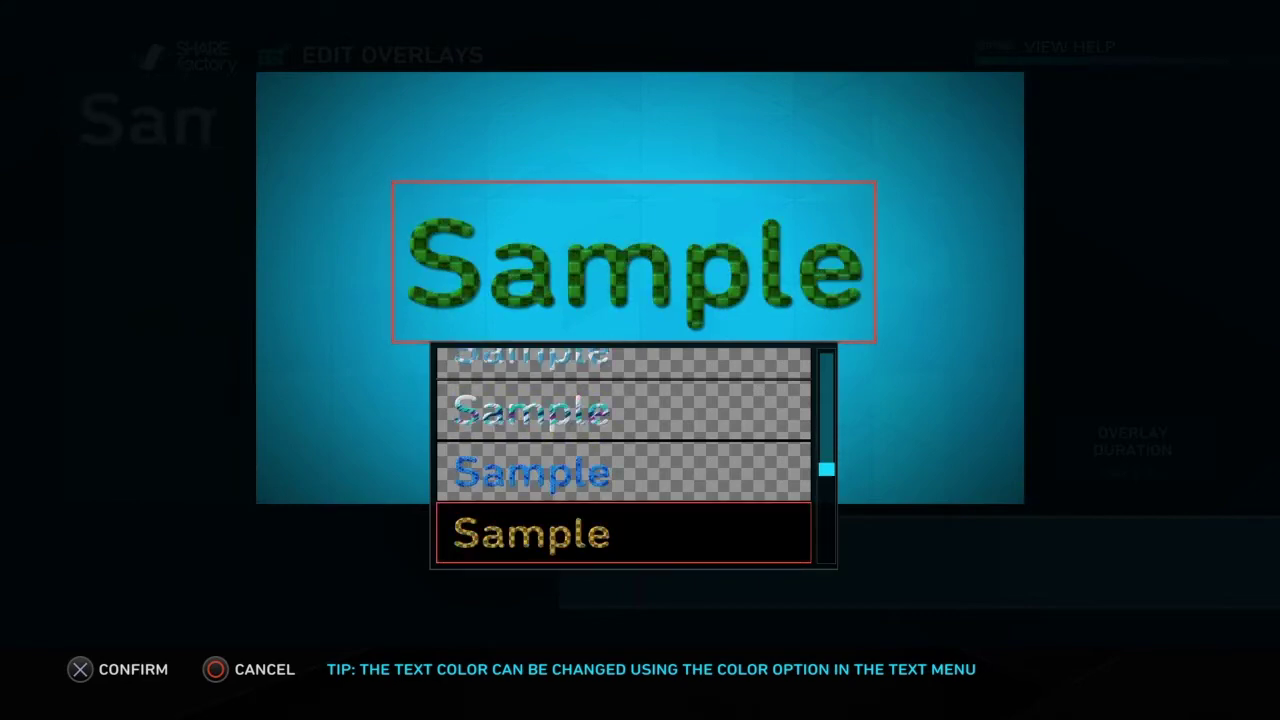
{"action": "key", "text": "Up"}
{"action": "key", "text": "Up"}
{"action": "key", "text": "Up"}
{"action": "key", "text": "Up"}
{"action": "key", "text": "Up"}
{"action": "key", "text": "Up"}
{"action": "key", "text": "Up"}
{"action": "key", "text": "Up"}
{"action": "key", "text": "Up"}
{"action": "key", "text": "Return"}
{"action": "key", "text": "Left"}
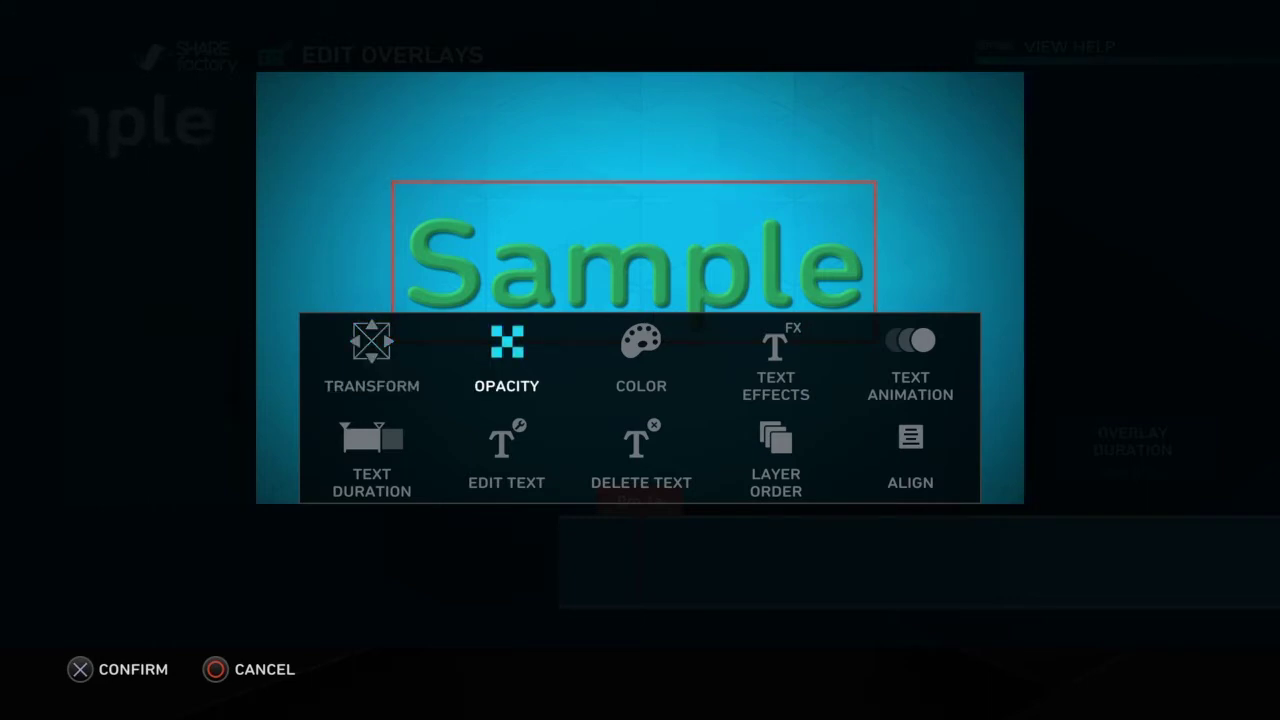
{"action": "key", "text": "Escape"}
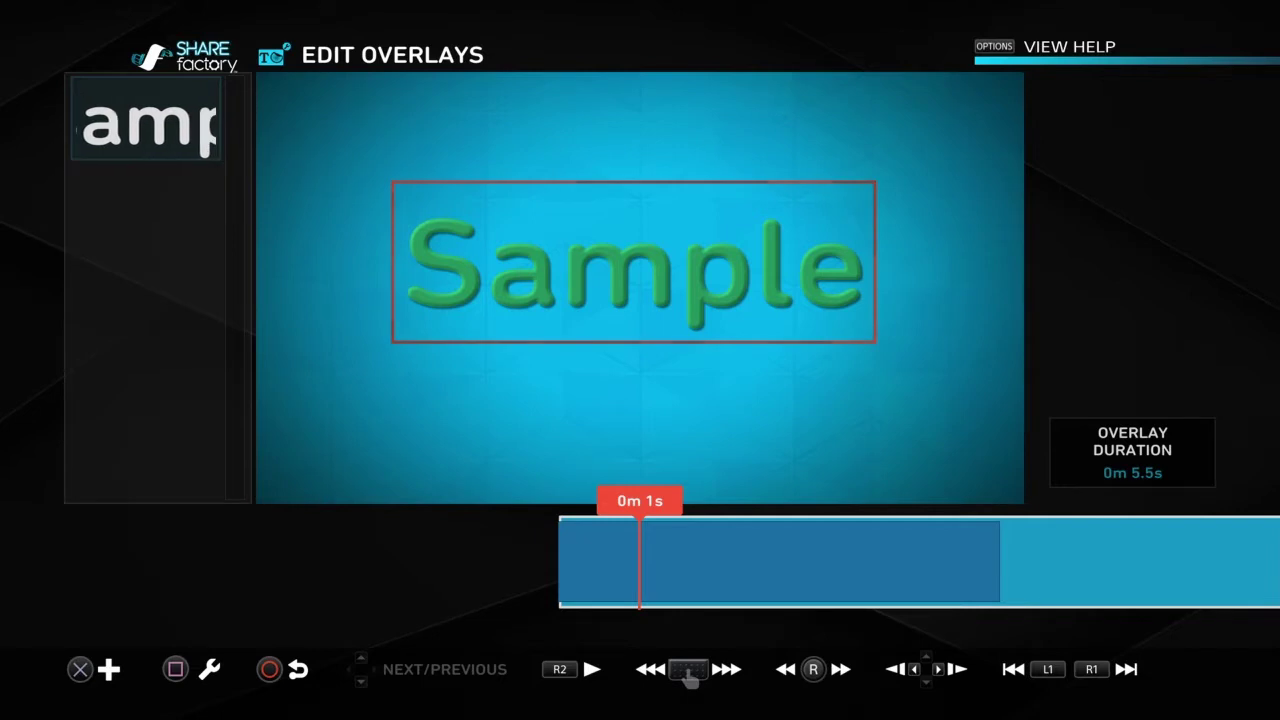
{"action": "key", "text": "Escape"}
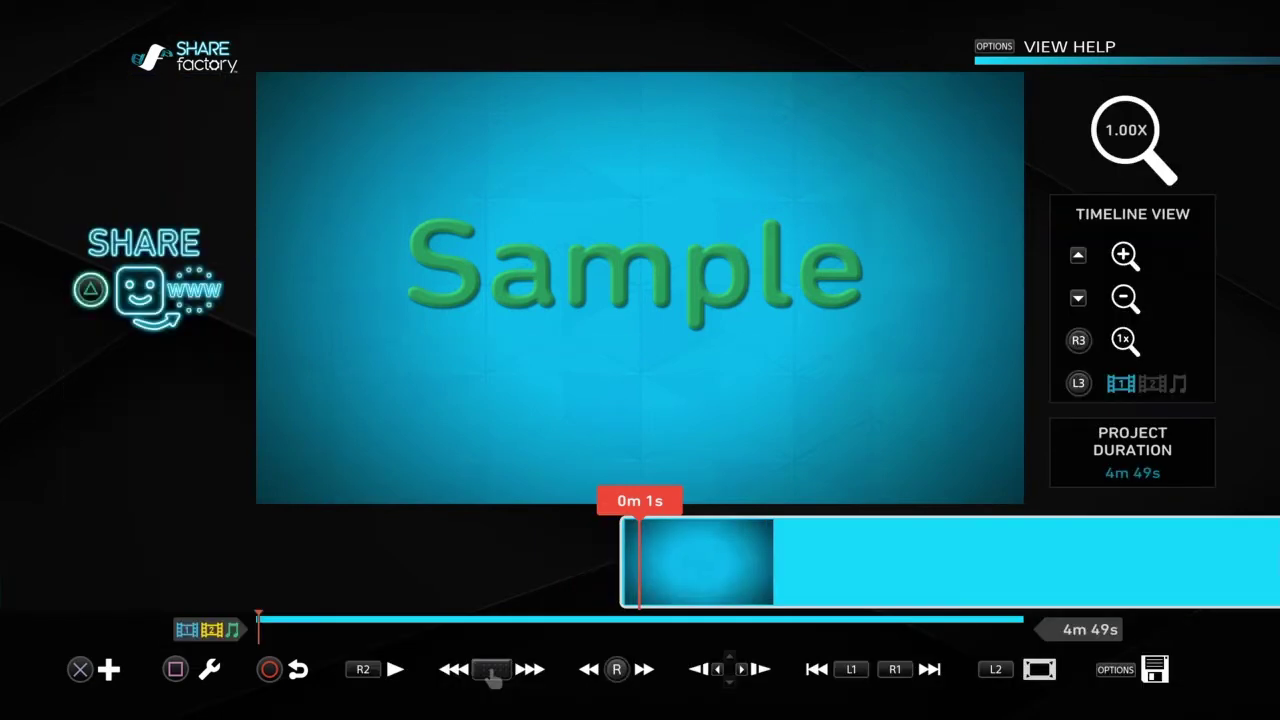
Add a second text overlay reading "Sample" at the very start of the timeline.
{"action": "key", "text": "Left"}
{"action": "key", "text": "Return"}
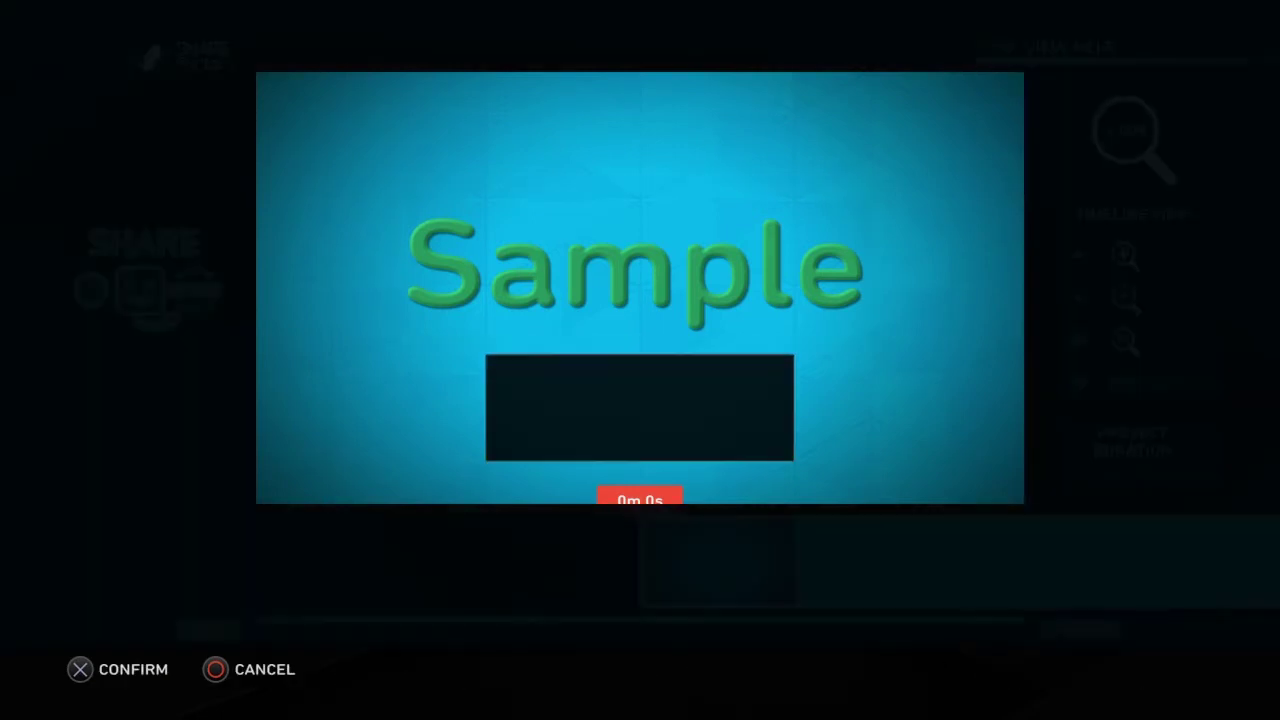
{"action": "key", "text": "Return"}
{"action": "key", "text": "Return"}
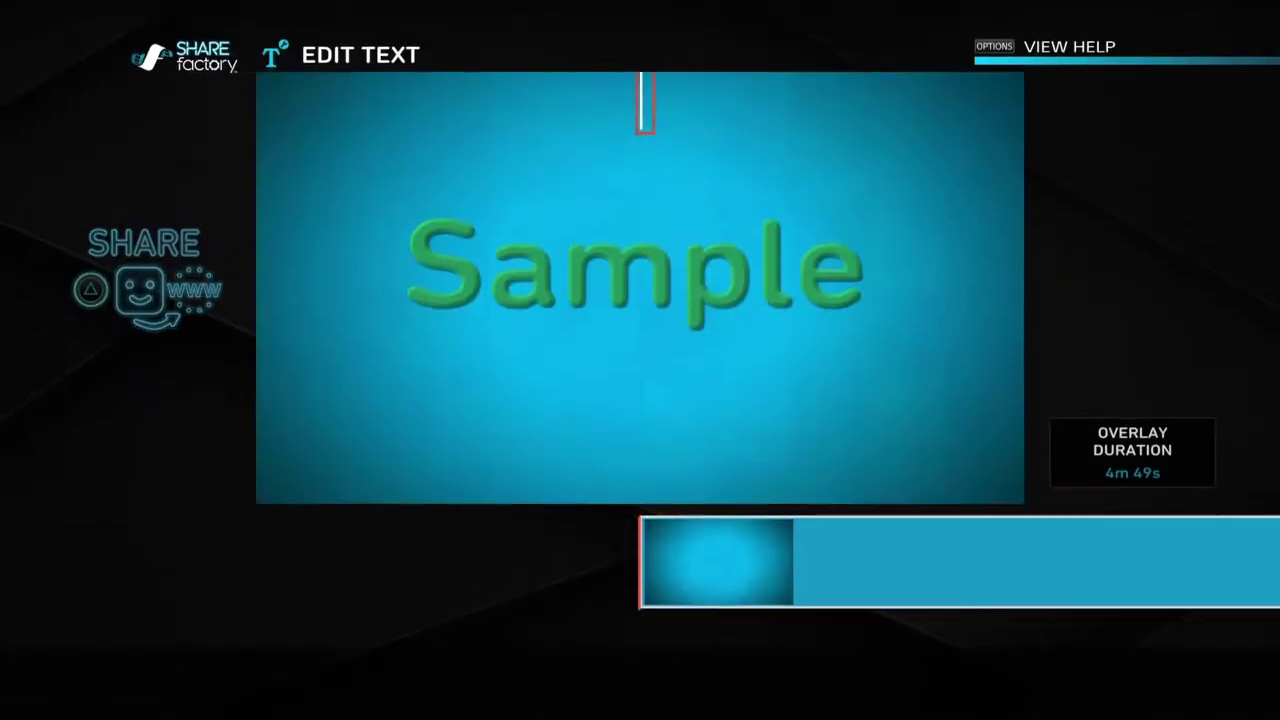
{"action": "type", "text": "Sample"}
{"action": "key", "text": "Return"}
{"action": "key", "text": "Return"}
{"action": "key", "text": "Return"}
Enlarge the new white Sample text to match the green one and position it almost exactly over it.
{"action": "key", "text": "Left"}
{"action": "key", "text": "Left"}
{"action": "key", "text": "Left"}
{"action": "key", "text": "Return"}
{"action": "key", "text": "Down"}
{"action": "key", "text": "Down"}
{"action": "key", "text": "L1"}
{"action": "key", "text": "L1"}
{"action": "key", "text": "Up"}
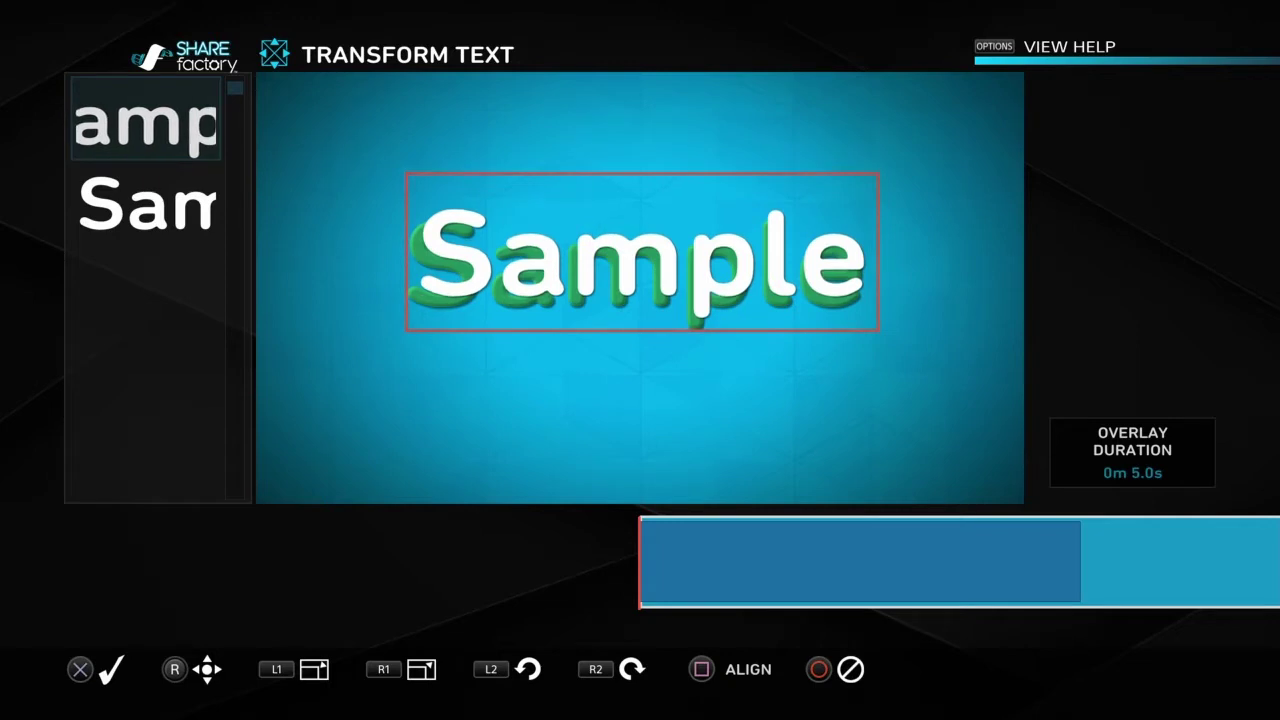
{"action": "key", "text": "Down"}
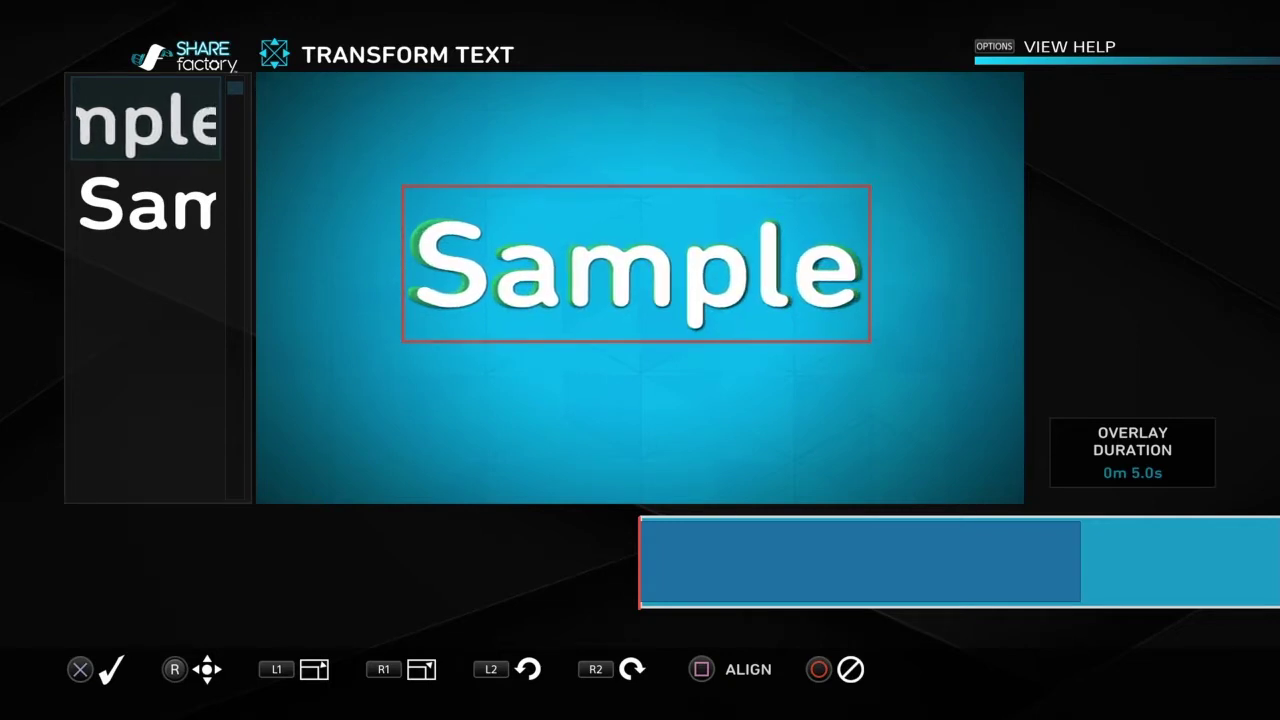
{"action": "key", "text": "Return"}
Send the white Sample text behind the green one in the layer order.
{"action": "key", "text": "Escape"}
{"action": "key", "text": "square"}
{"action": "key", "text": "Right"}
{"action": "key", "text": "Right"}
{"action": "key", "text": "Down"}
{"action": "key", "text": "Right"}
{"action": "key", "text": "Escape"}
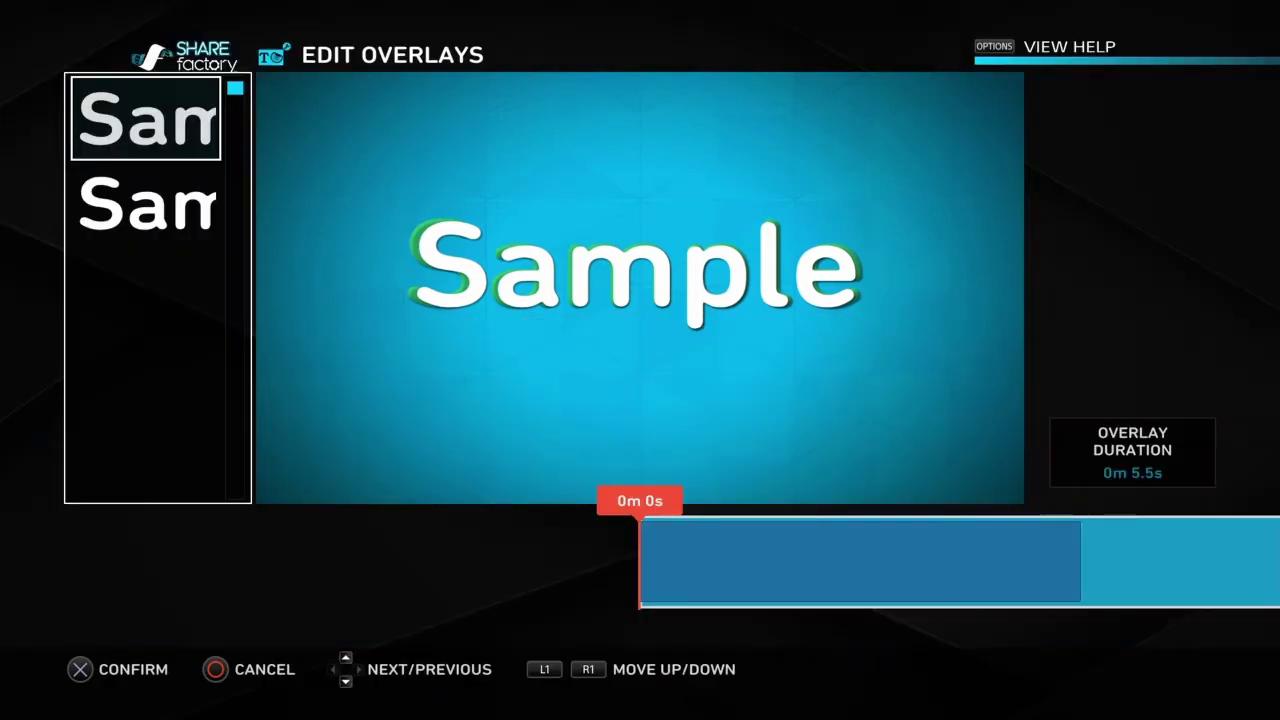
{"action": "key", "text": "Down"}
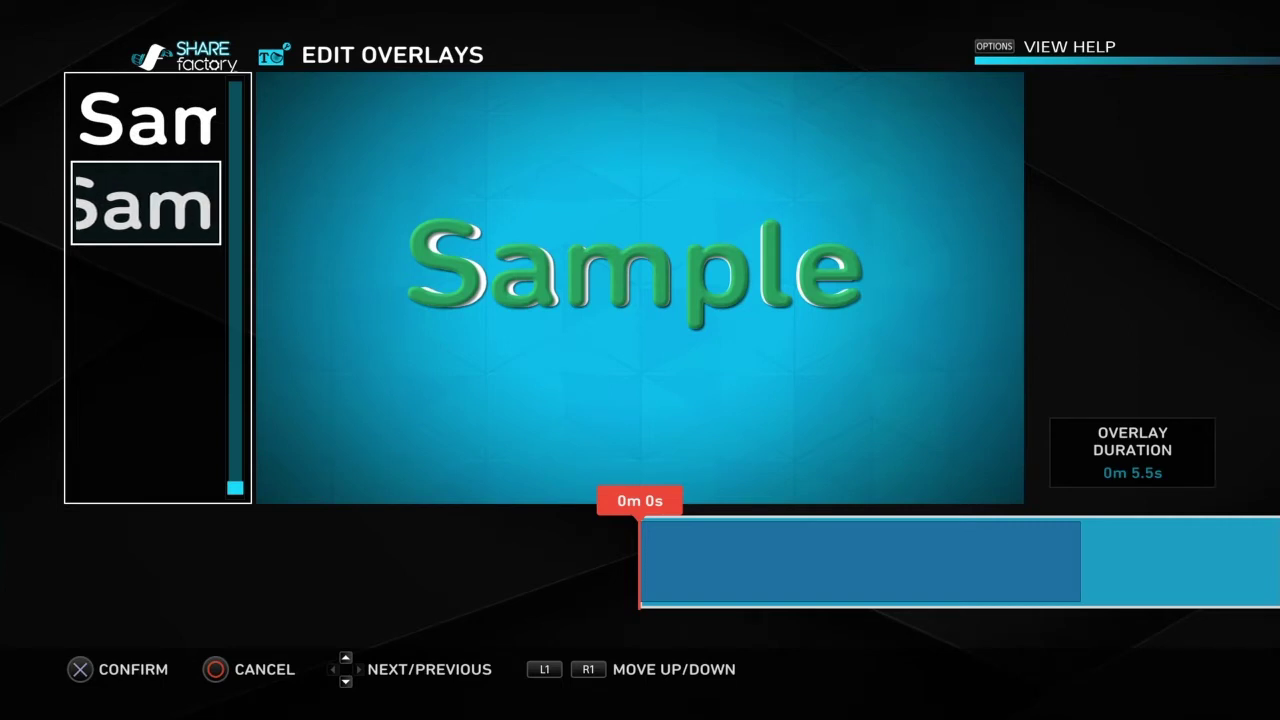
{"action": "key", "text": "Return"}
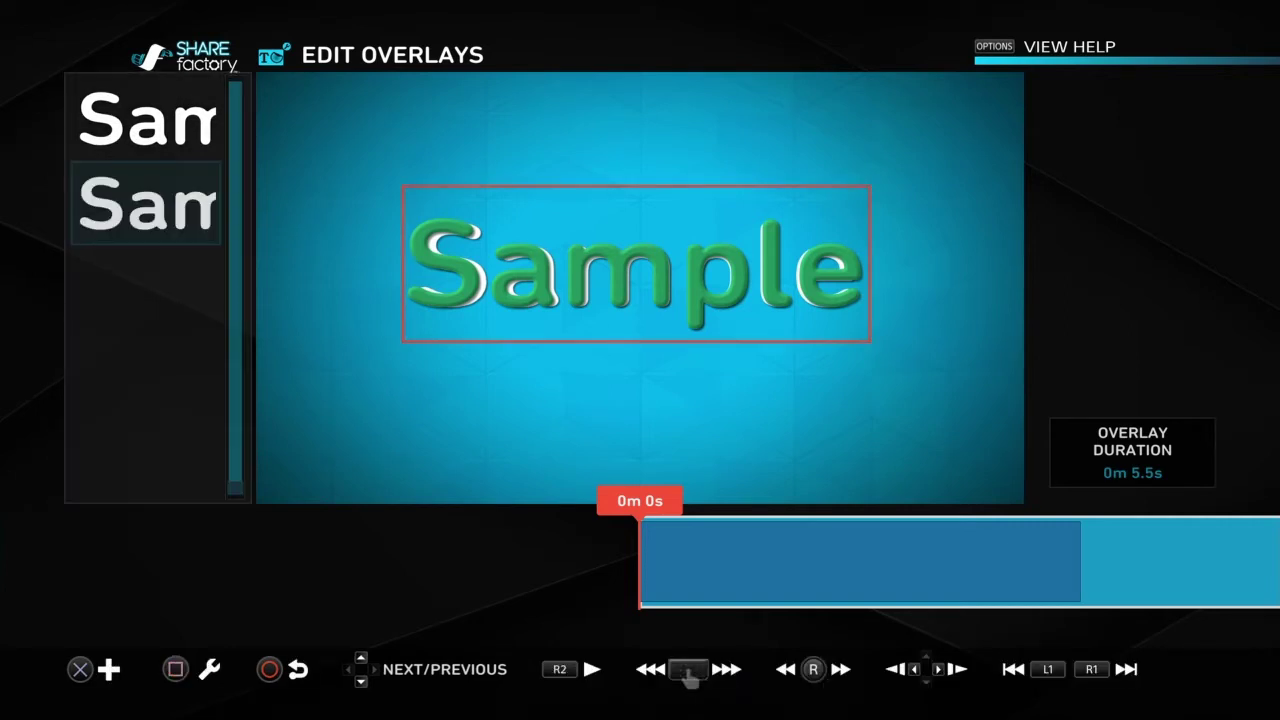
Transform the white Sample text behind the green one, trying small shifts and leaving it offset to the right.
{"action": "key", "text": "s"}
{"action": "key", "text": "Left"}
{"action": "key", "text": "Left"}
{"action": "key", "text": "Left"}
{"action": "key", "text": "Up"}
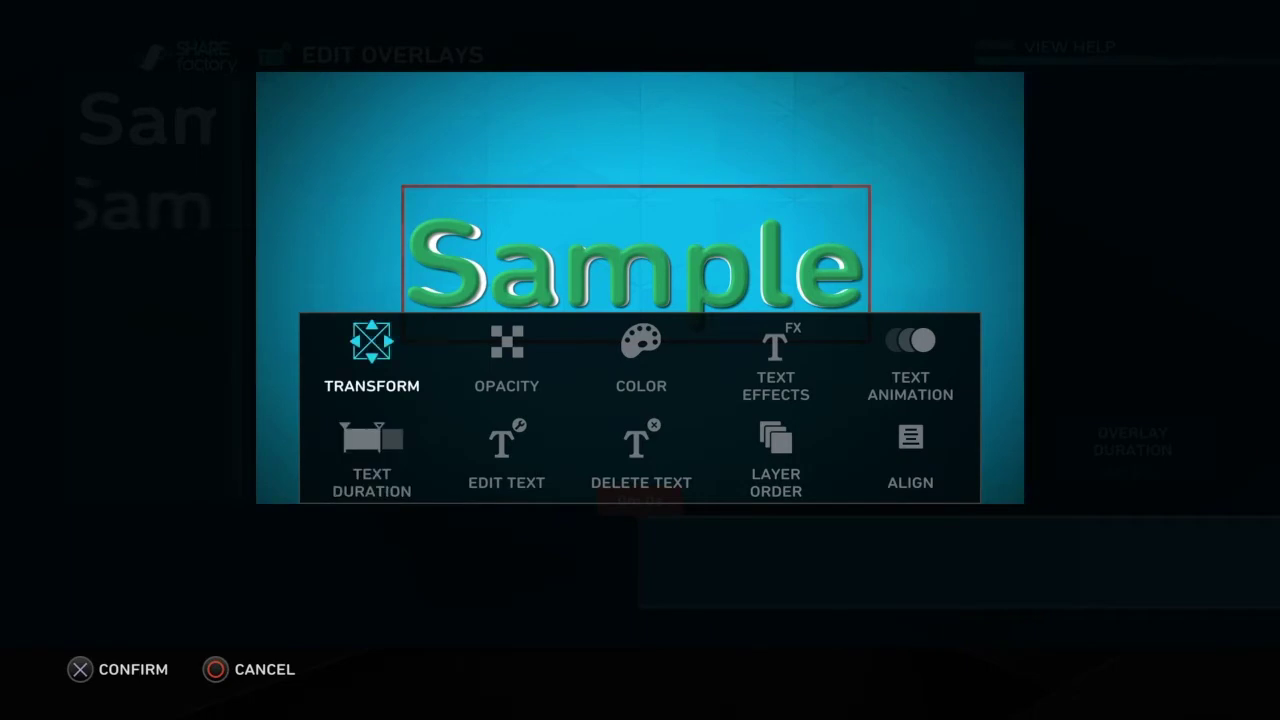
{"action": "key", "text": "Return"}
{"action": "key", "text": "Left"}
{"action": "key", "text": "Right"}
{"action": "key", "text": "Up"}
{"action": "key", "text": "Up"}
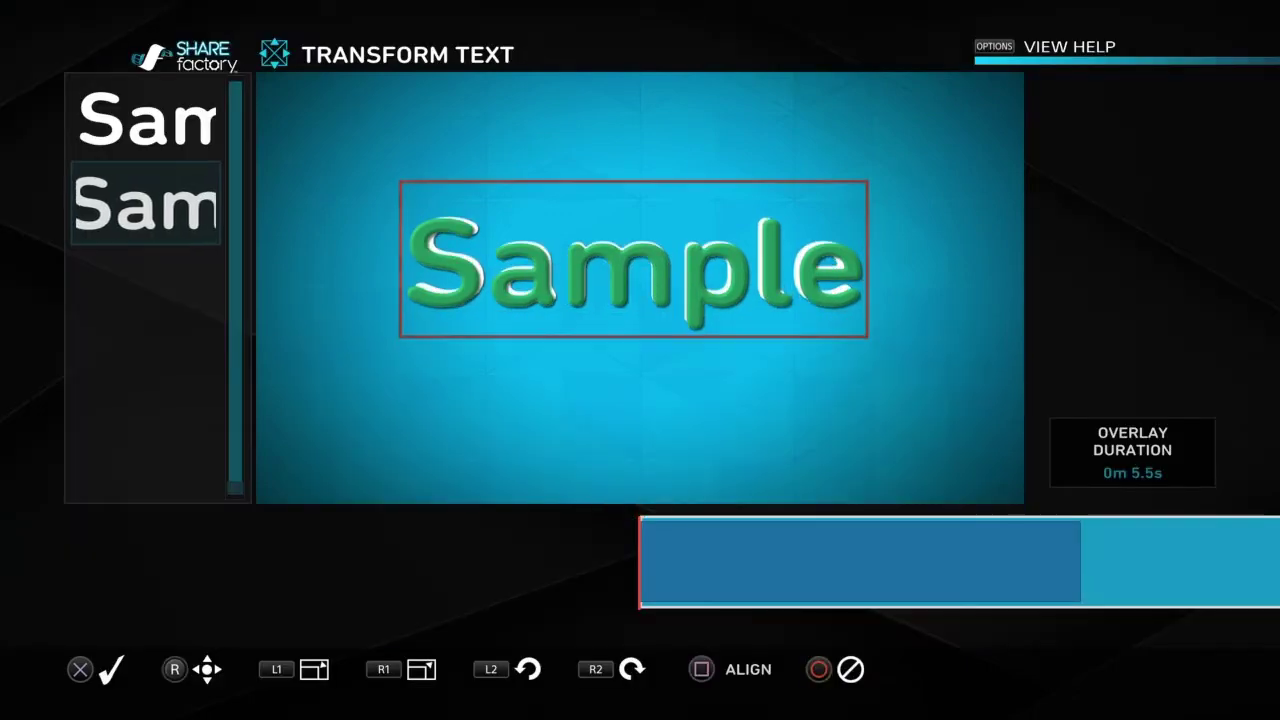
{"action": "key", "text": "Right"}
{"action": "key", "text": "Down"}
{"action": "key", "text": "Down"}
{"action": "key", "text": "Right"}
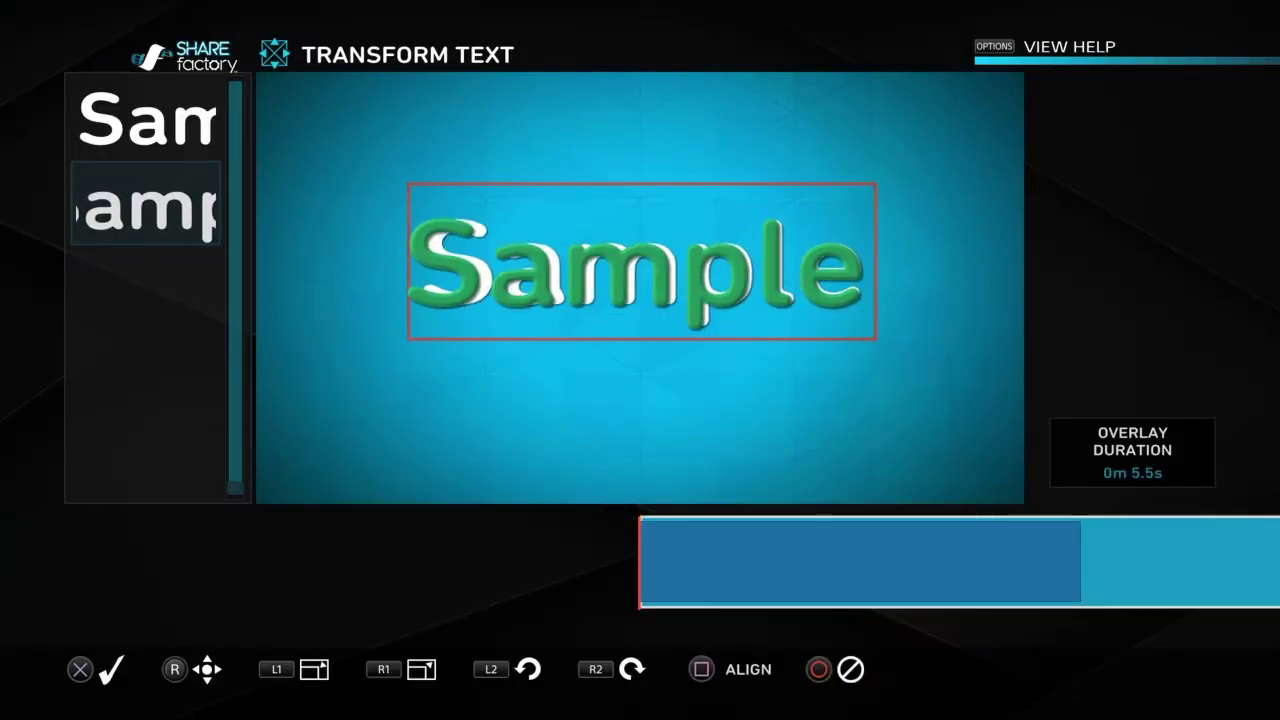
Enlarge the white Sample text slightly and offset it down and right of the green text as a shadow, then return to the timeline.
{"action": "key", "text": "Left"}
{"action": "key", "text": "Left"}
{"action": "key", "text": "Left"}
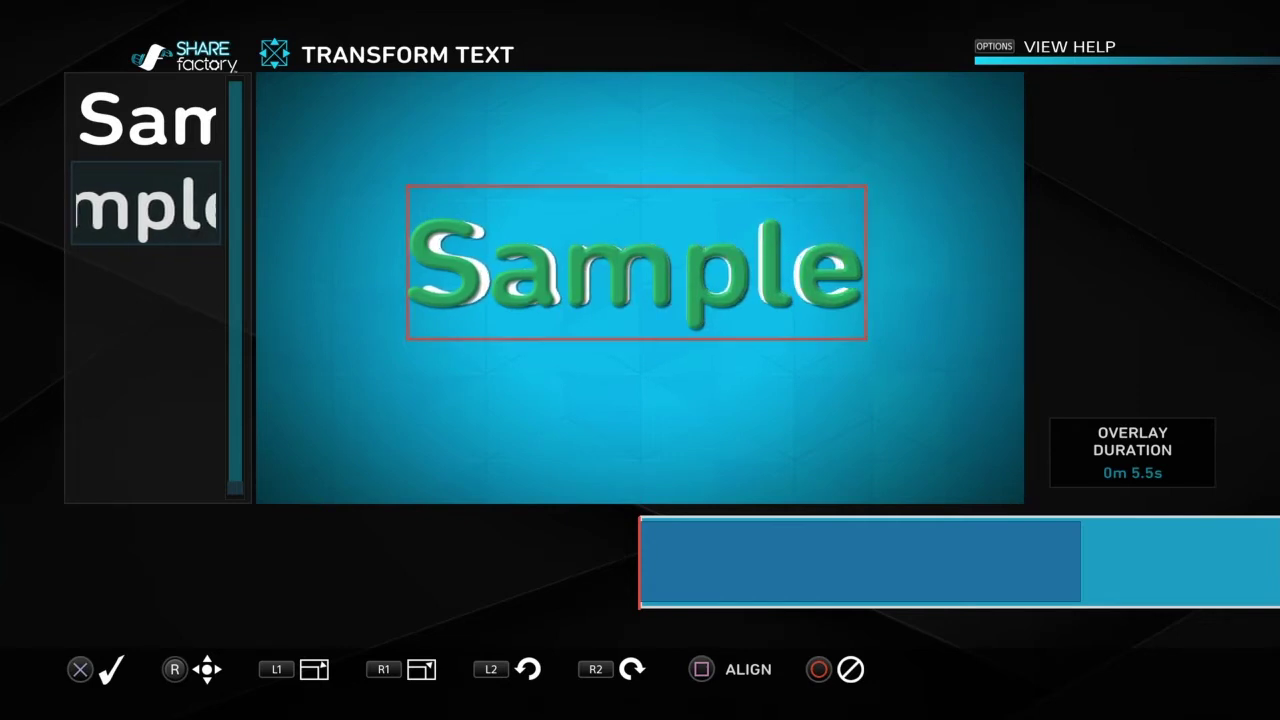
{"action": "key", "text": "R1"}
{"action": "key", "text": "R1"}
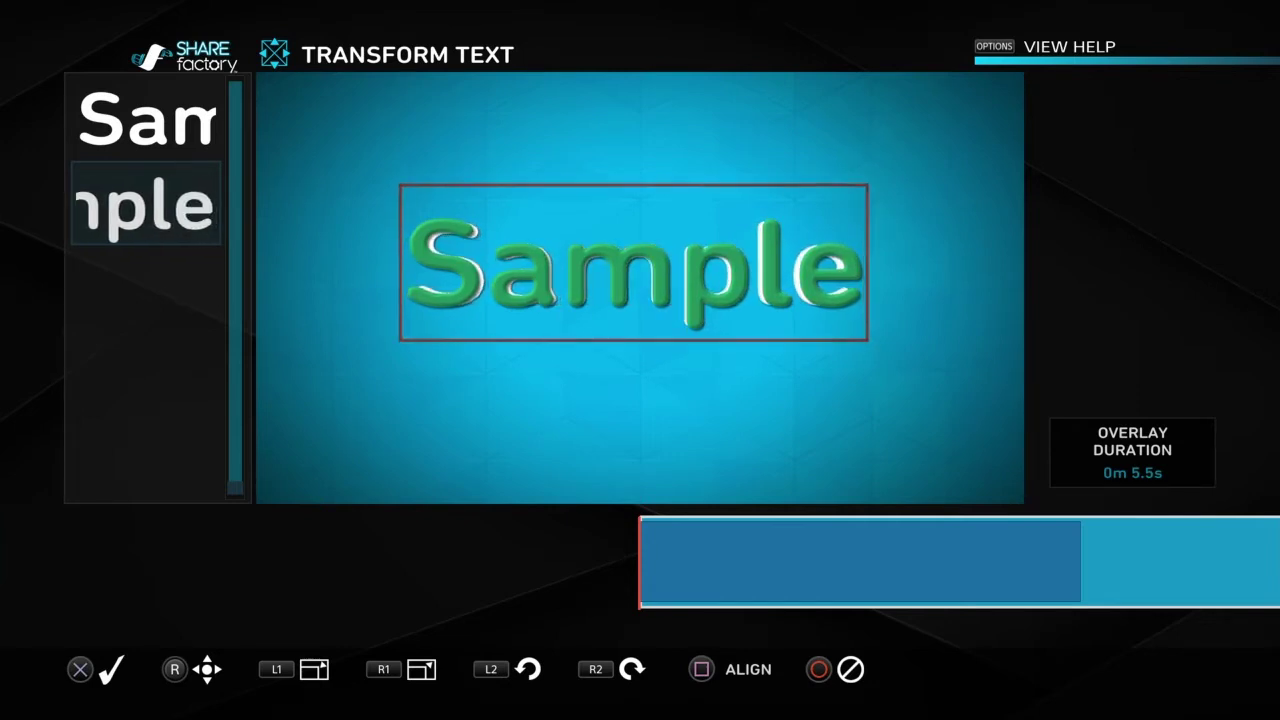
{"action": "key", "text": "R1"}
{"action": "key", "text": "Right"}
{"action": "key", "text": "Down"}
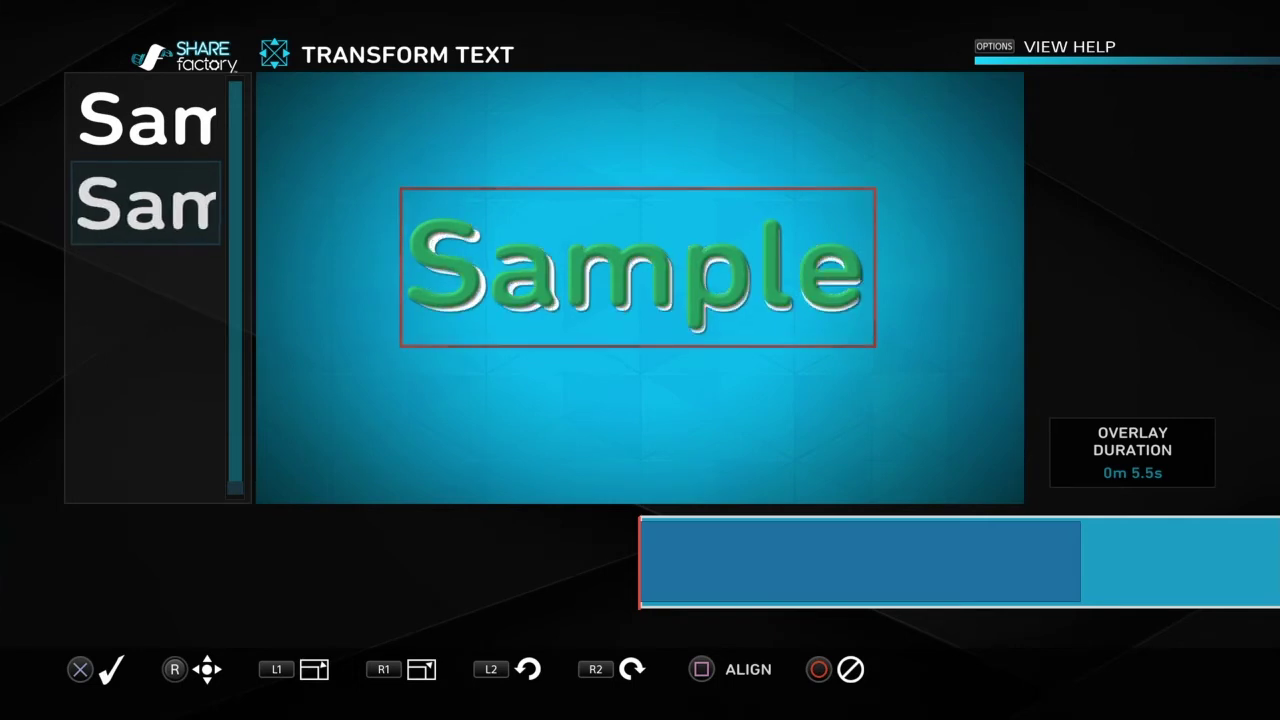
{"action": "key", "text": "Return"}
{"action": "key", "text": "Escape"}
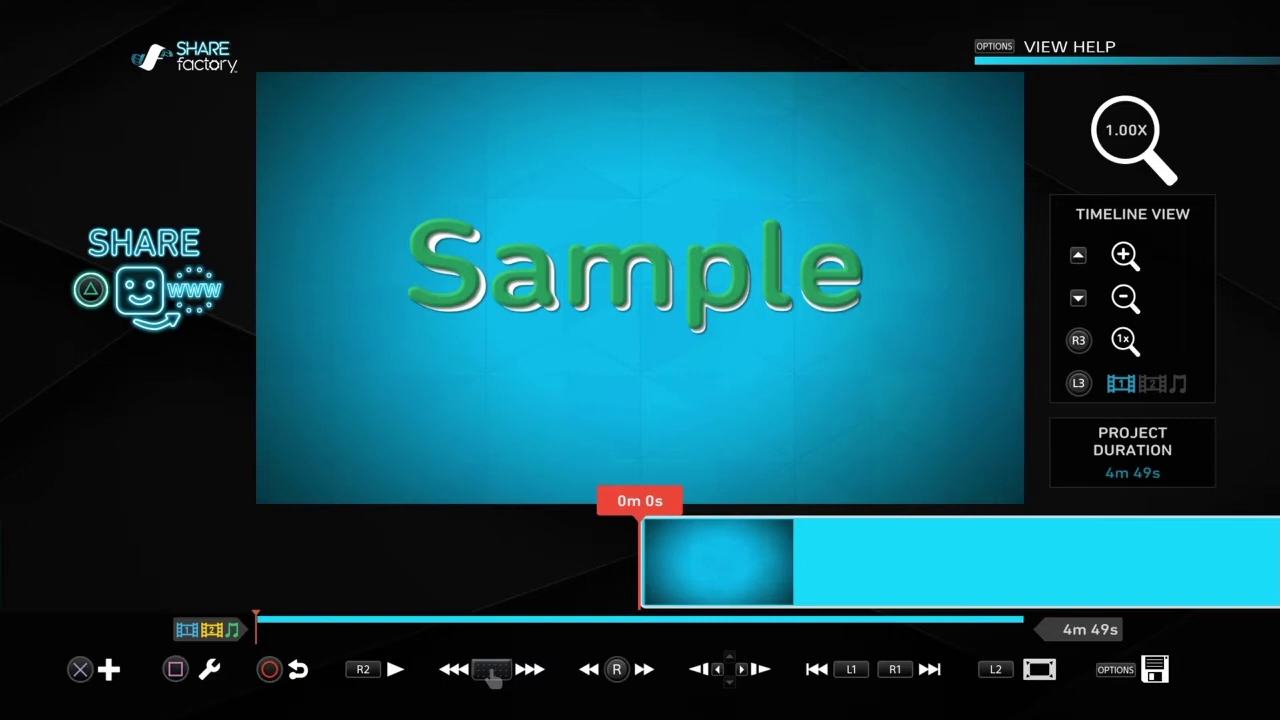
{"action": "key", "text": "Right"}
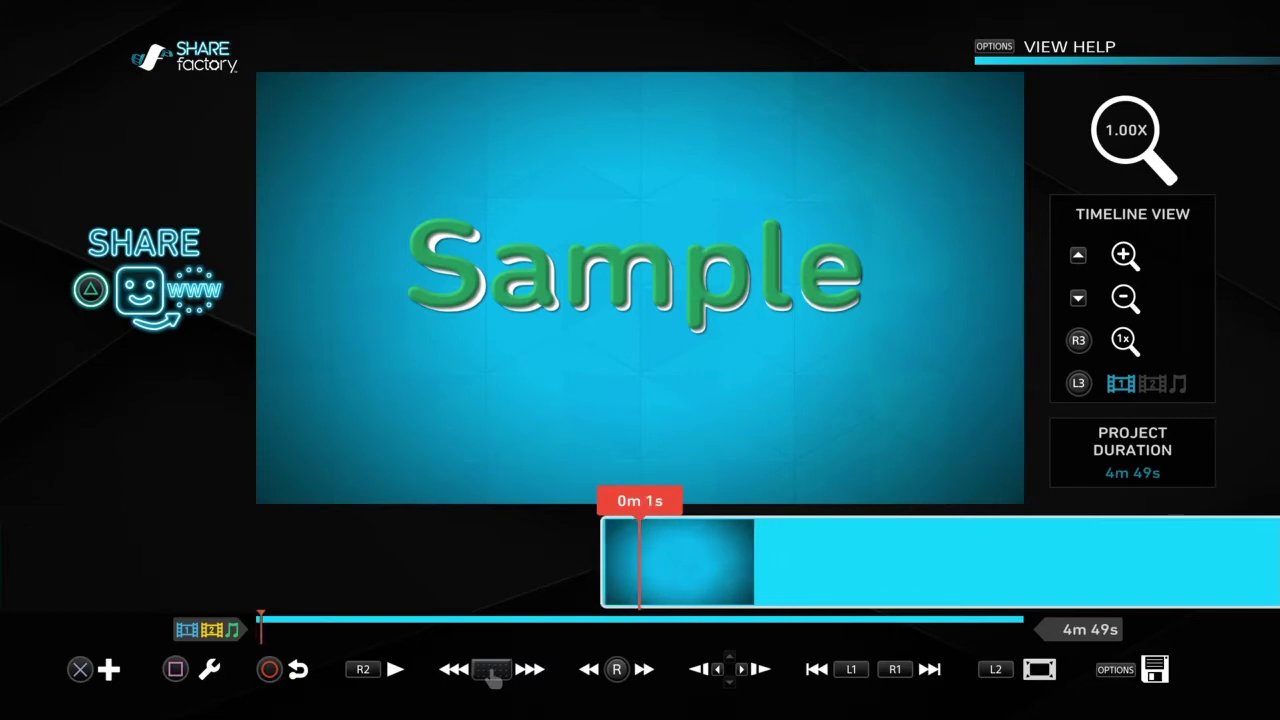
{"action": "key", "text": "Right"}
{"action": "key", "text": "L1"}
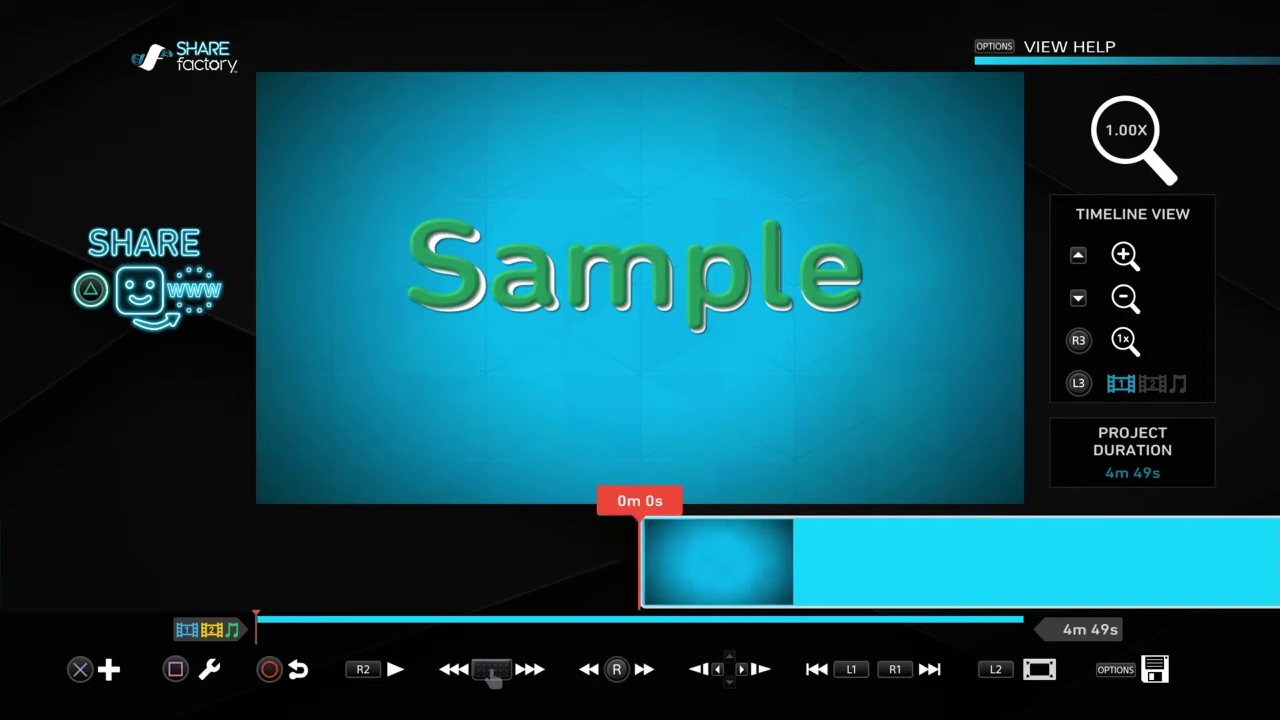
{"action": "key", "text": "Square"}
{"action": "key", "text": "Right"}
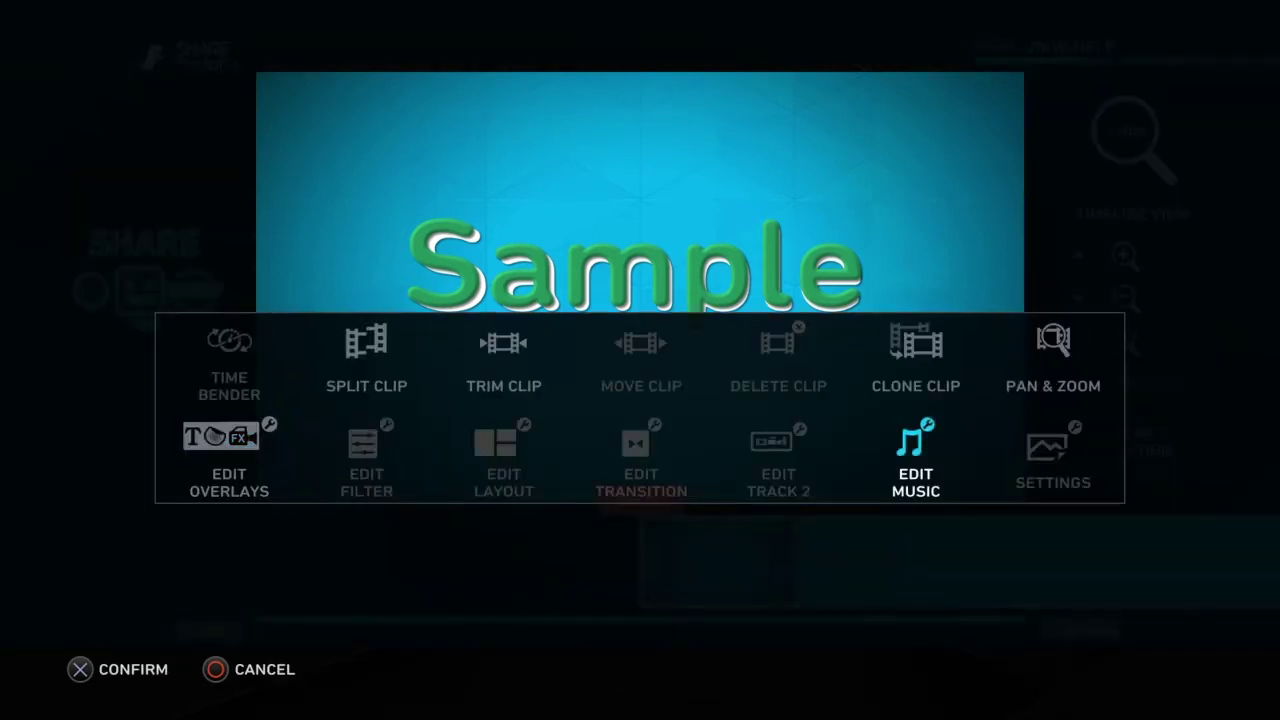
{"action": "key", "text": "Circle"}
{"action": "key", "text": "Triangle"}
{"action": "key", "text": "Cross"}
{"action": "key", "text": "Circle"}
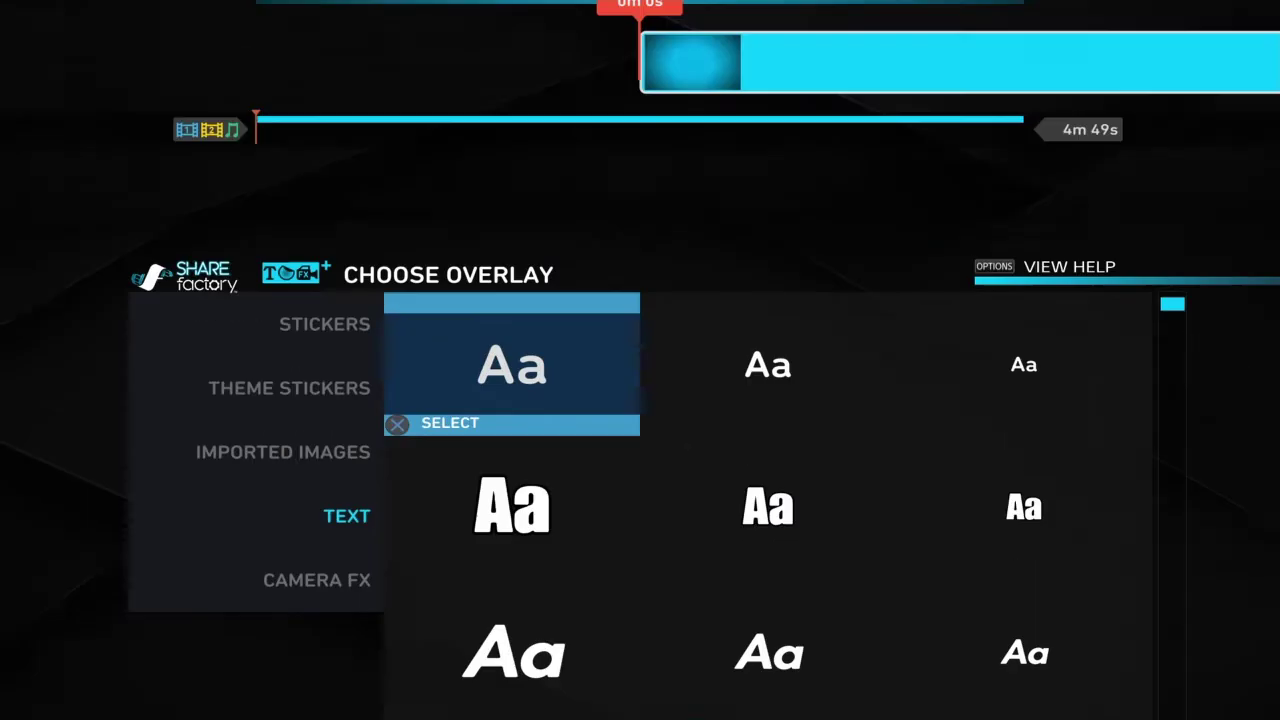
Open the beginning animation choices for the white Sample shadow text.
{"action": "key", "text": "Return"}
{"action": "key", "text": "Up"}
{"action": "key", "text": "Down"}
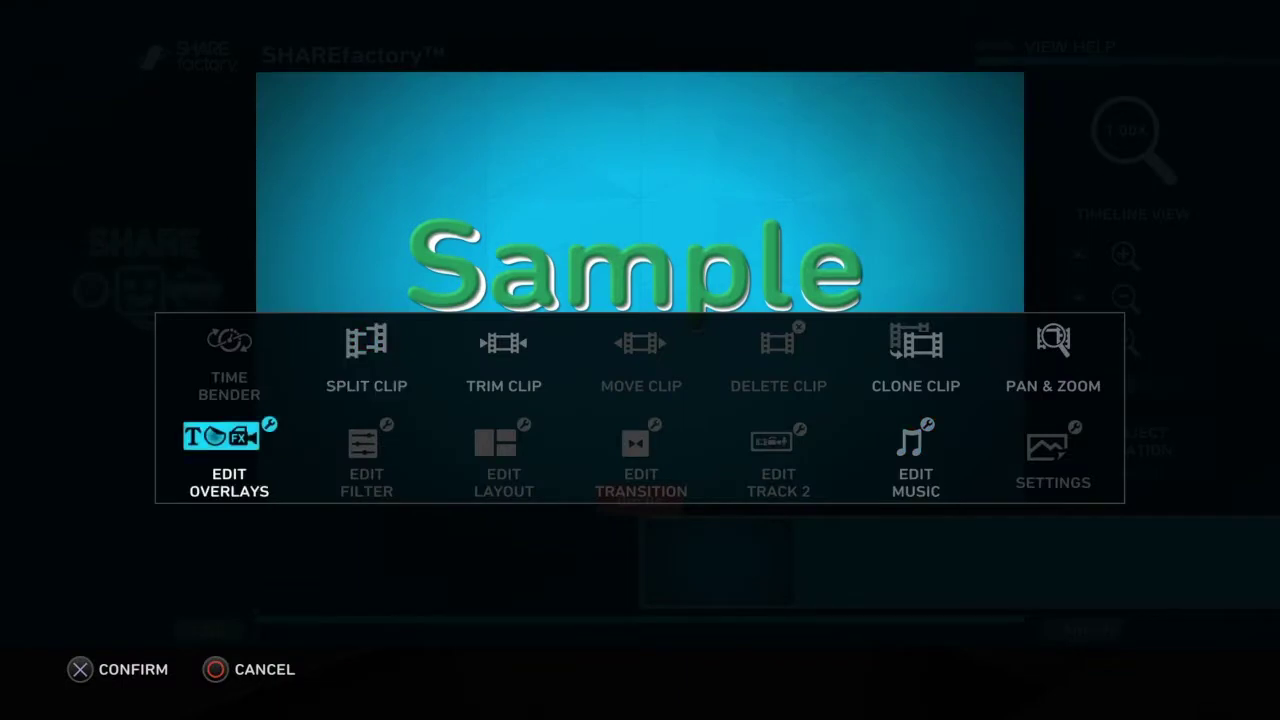
{"action": "key", "text": "Return"}
{"action": "key", "text": "Return"}
{"action": "key", "text": "Right"}
{"action": "key", "text": "Right"}
{"action": "key", "text": "Right"}
{"action": "key", "text": "Right"}
{"action": "key", "text": "Return"}
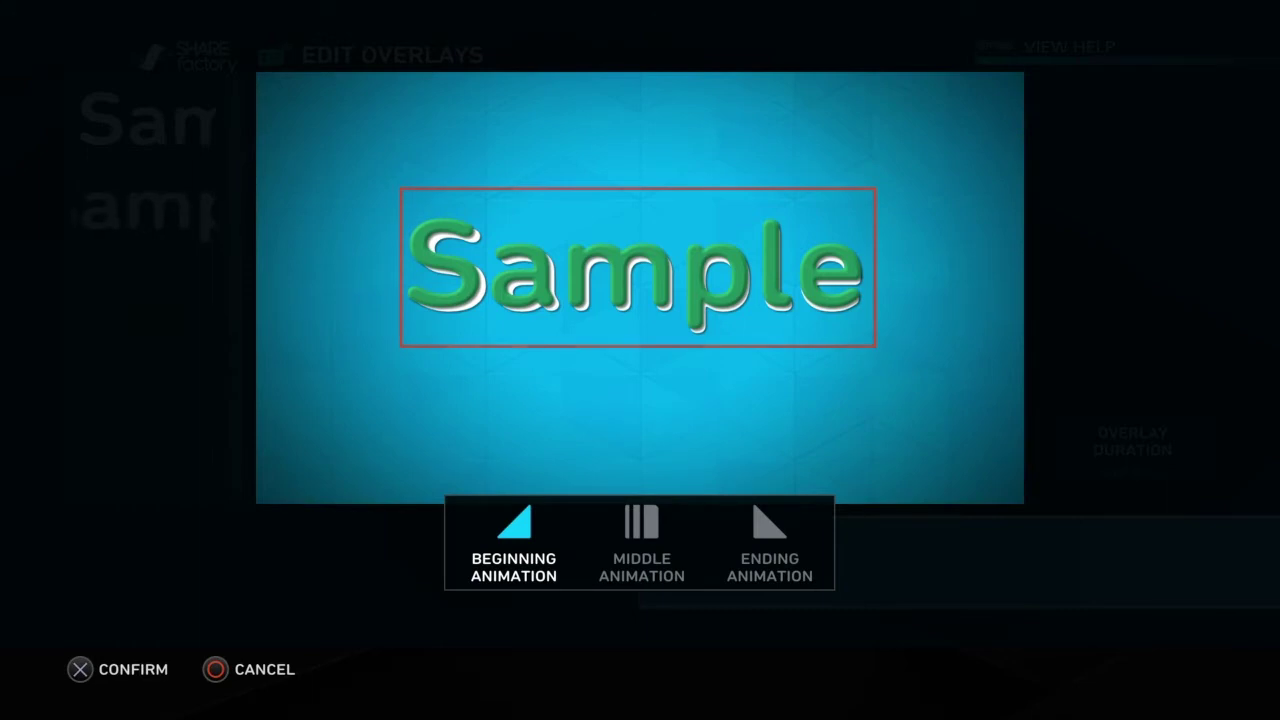
{"action": "key", "text": "Return"}
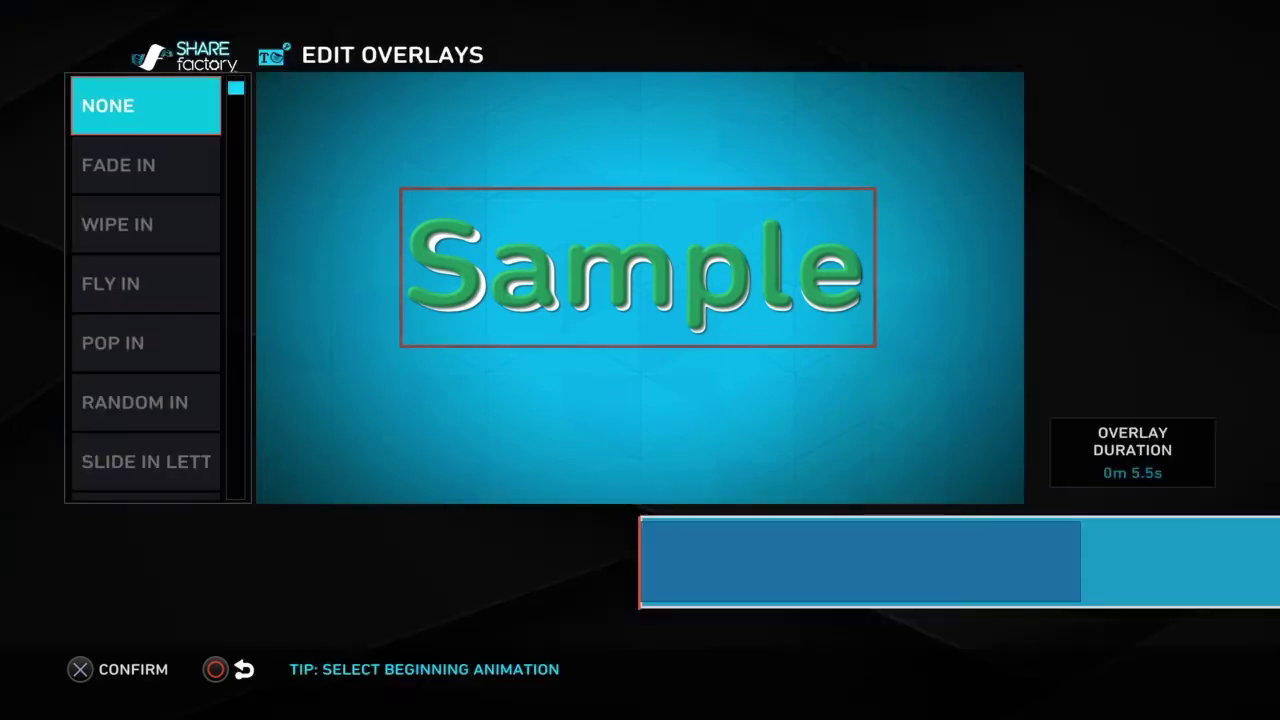
Compare the beginning animations for the white Sample text and apply Fly In, then return to the overlay list.
{"action": "key", "text": "Down"}
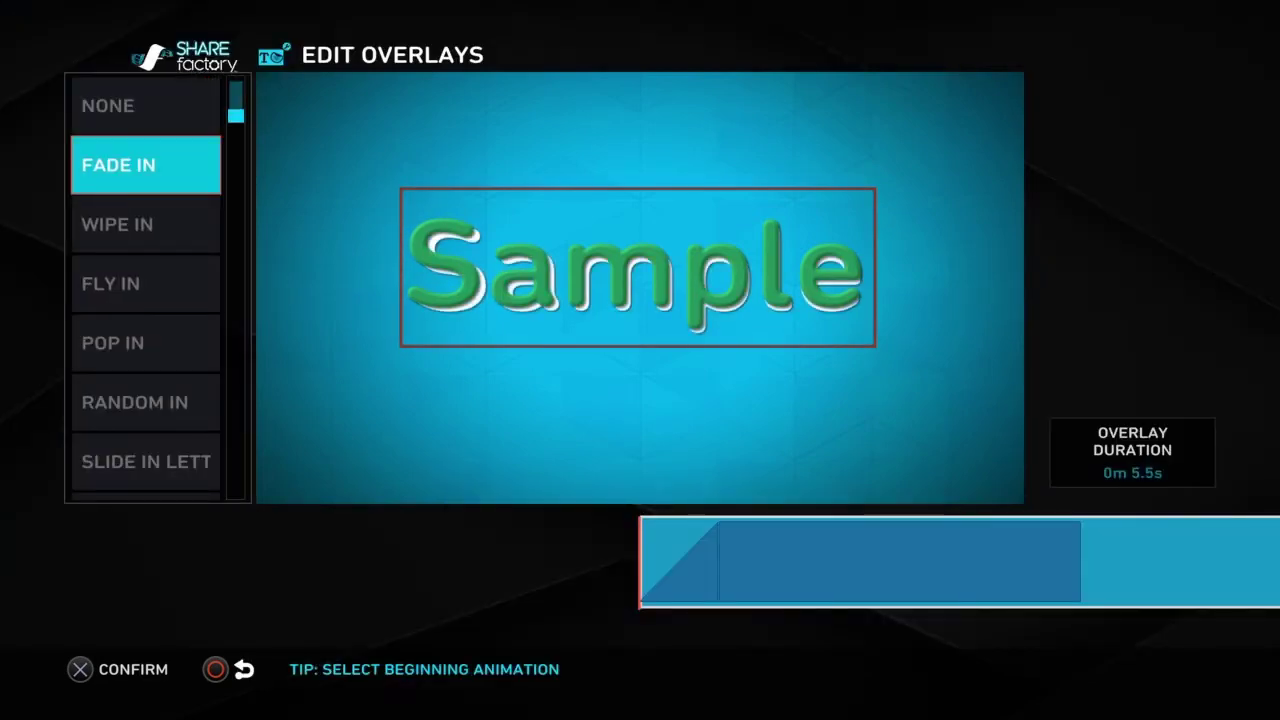
{"action": "key", "text": "Down"}
{"action": "key", "text": "Up"}
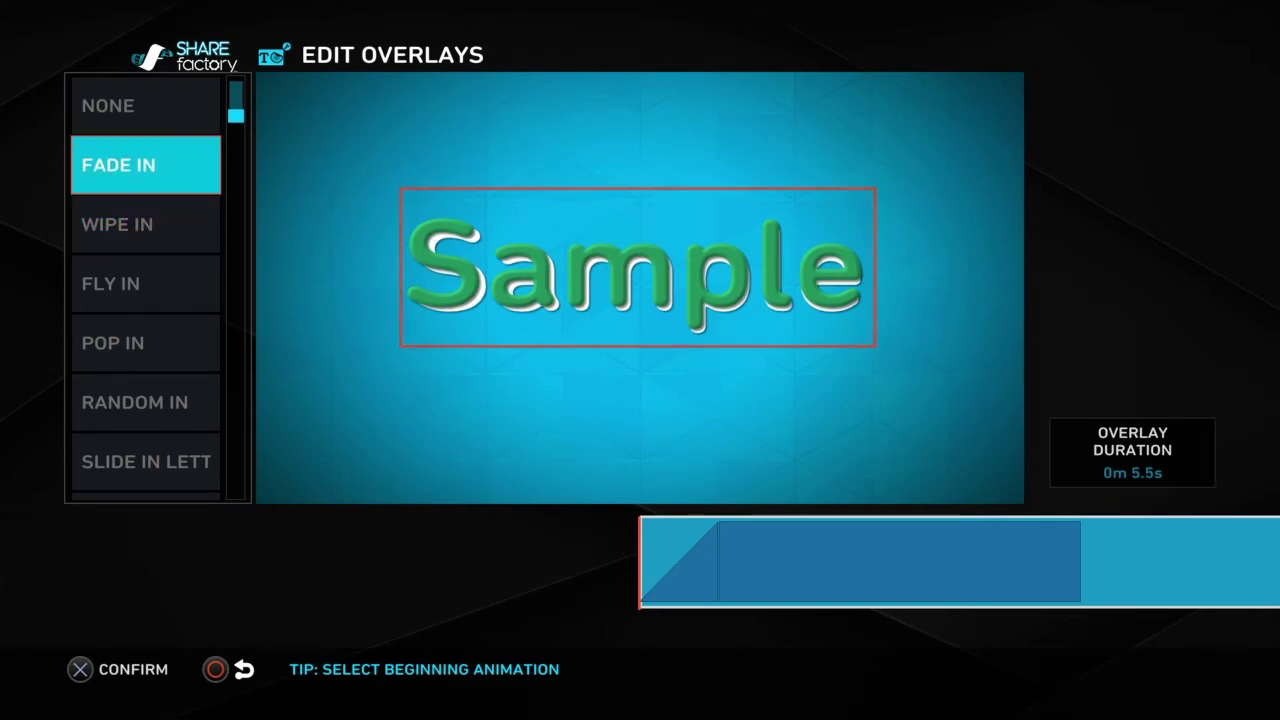
{"action": "key", "text": "Down"}
{"action": "key", "text": "Down"}
{"action": "key", "text": "Up"}
{"action": "key", "text": "Down"}
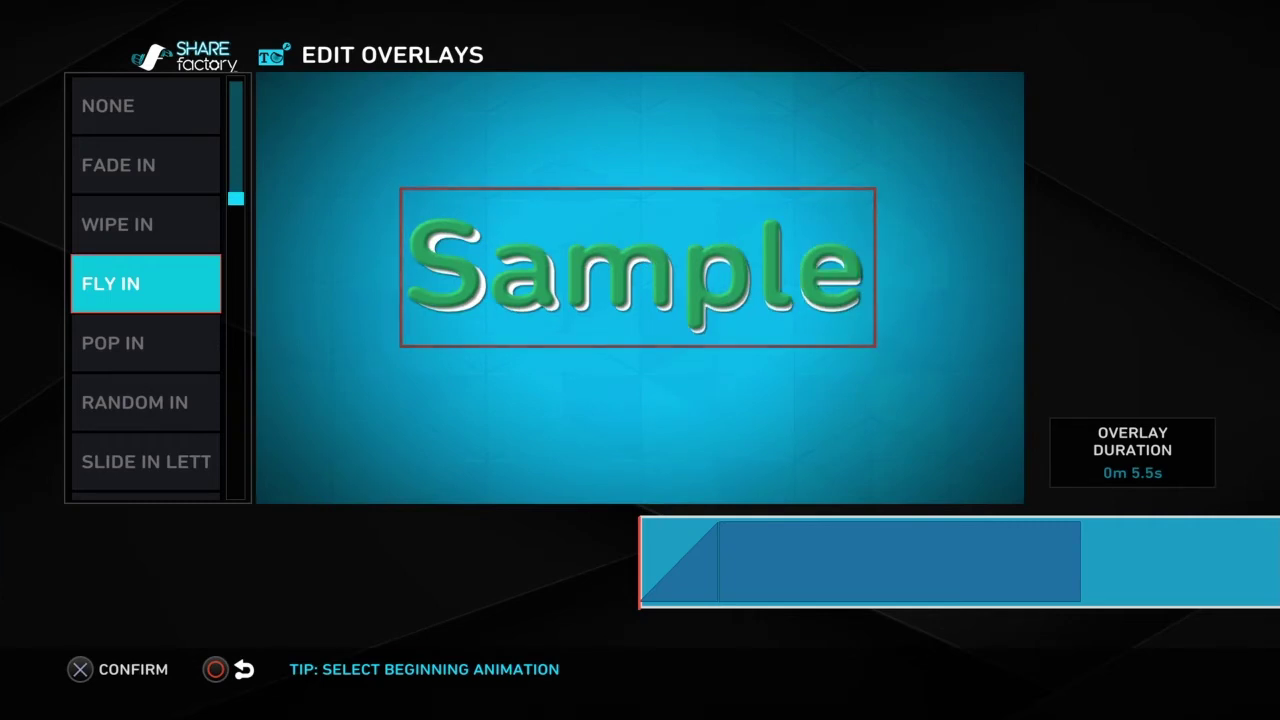
{"action": "key", "text": "Return"}
{"action": "key", "text": "Escape"}
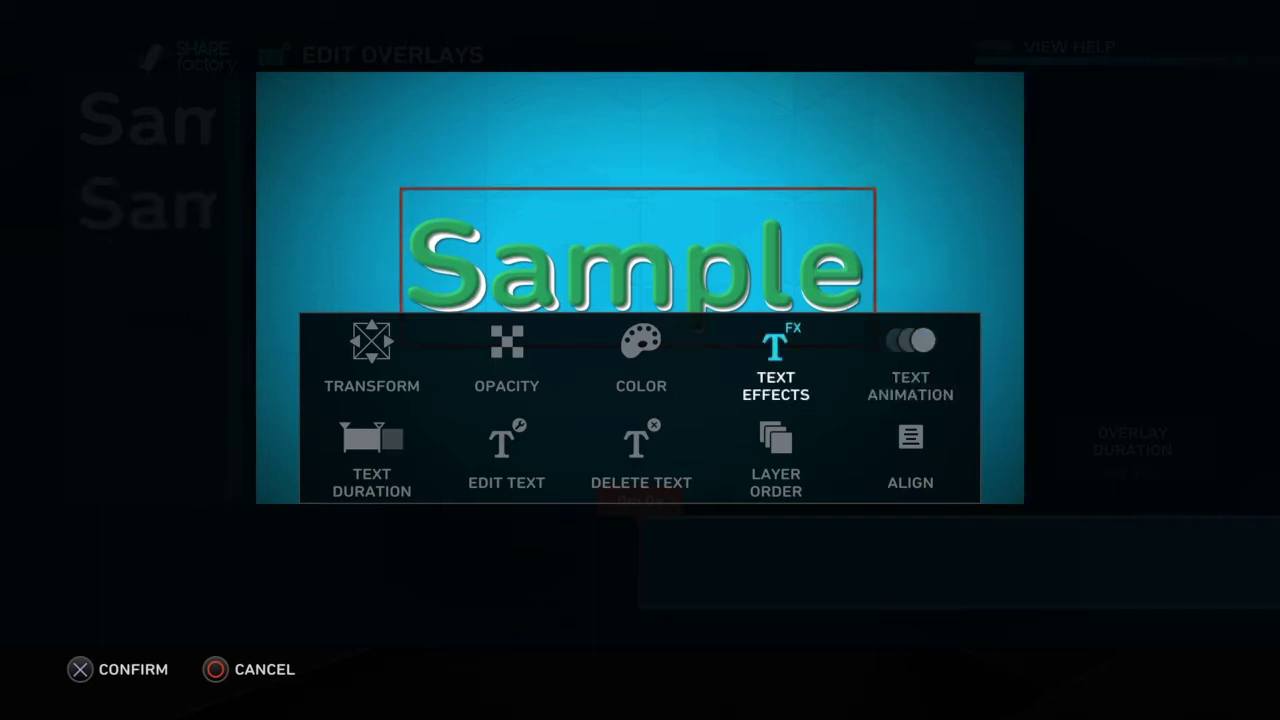
{"action": "key", "text": "Escape"}
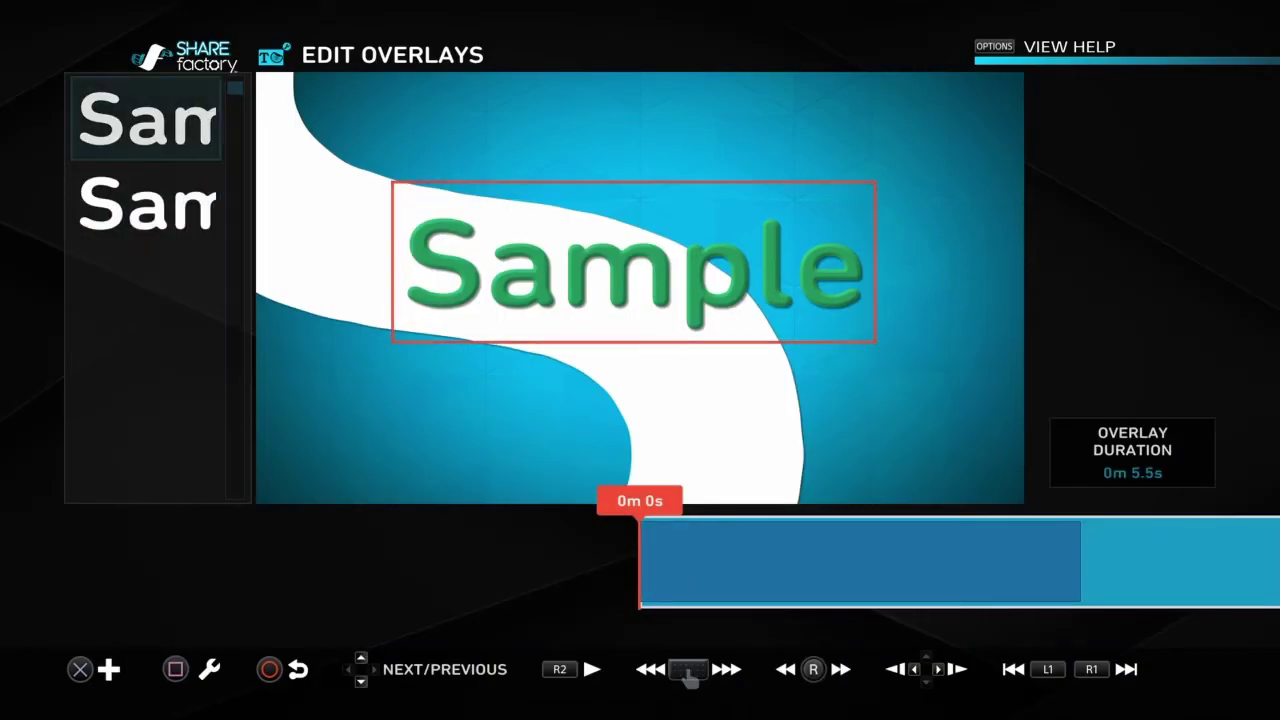
Apply the Fly In beginning animation to the green Sample text and return to the timeline.
{"action": "key", "text": "Return"}
{"action": "key", "text": "Return"}
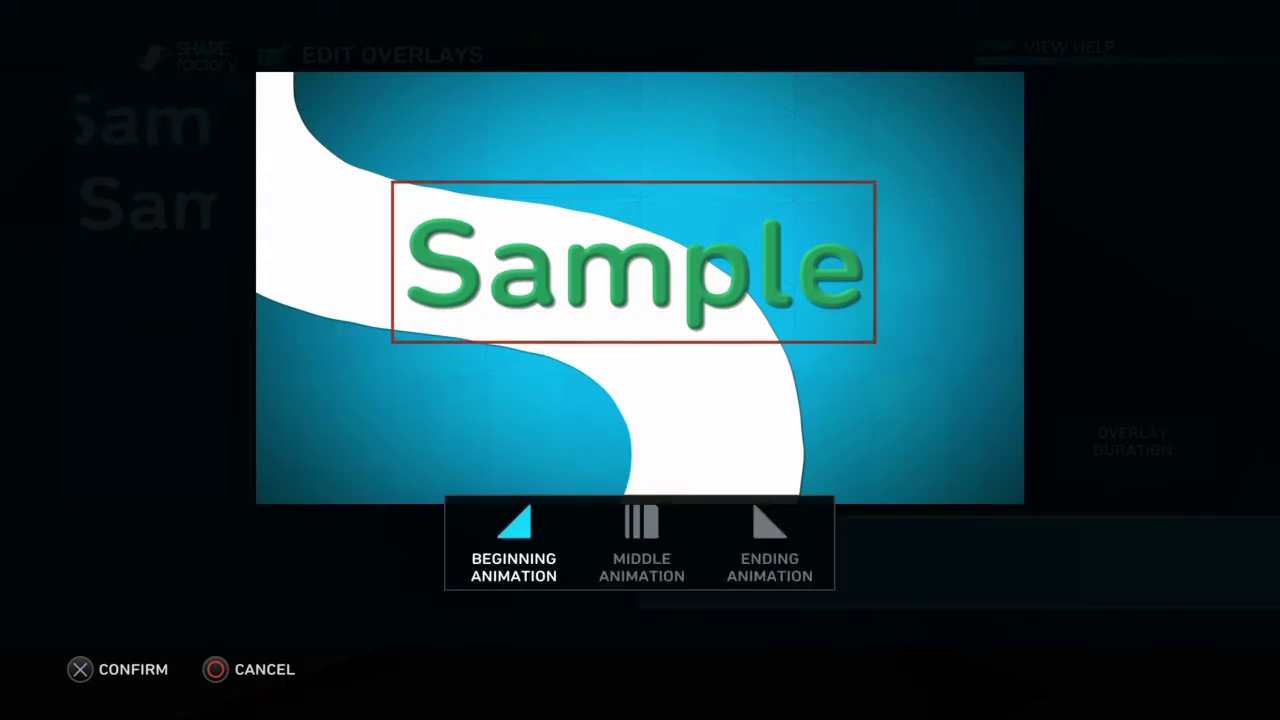
{"action": "key", "text": "Return"}
{"action": "key", "text": "Down"}
{"action": "key", "text": "Down"}
{"action": "key", "text": "Down"}
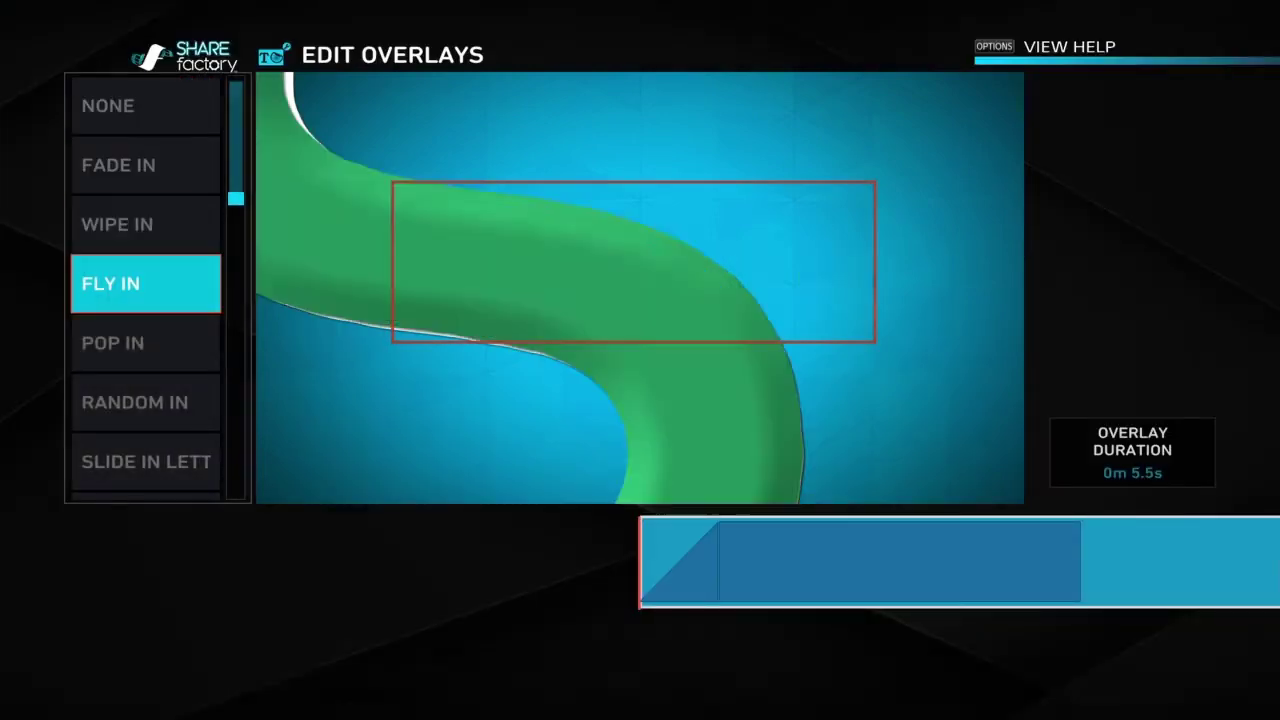
{"action": "key", "text": "Return"}
{"action": "key", "text": "Escape"}
{"action": "key", "text": "Escape"}
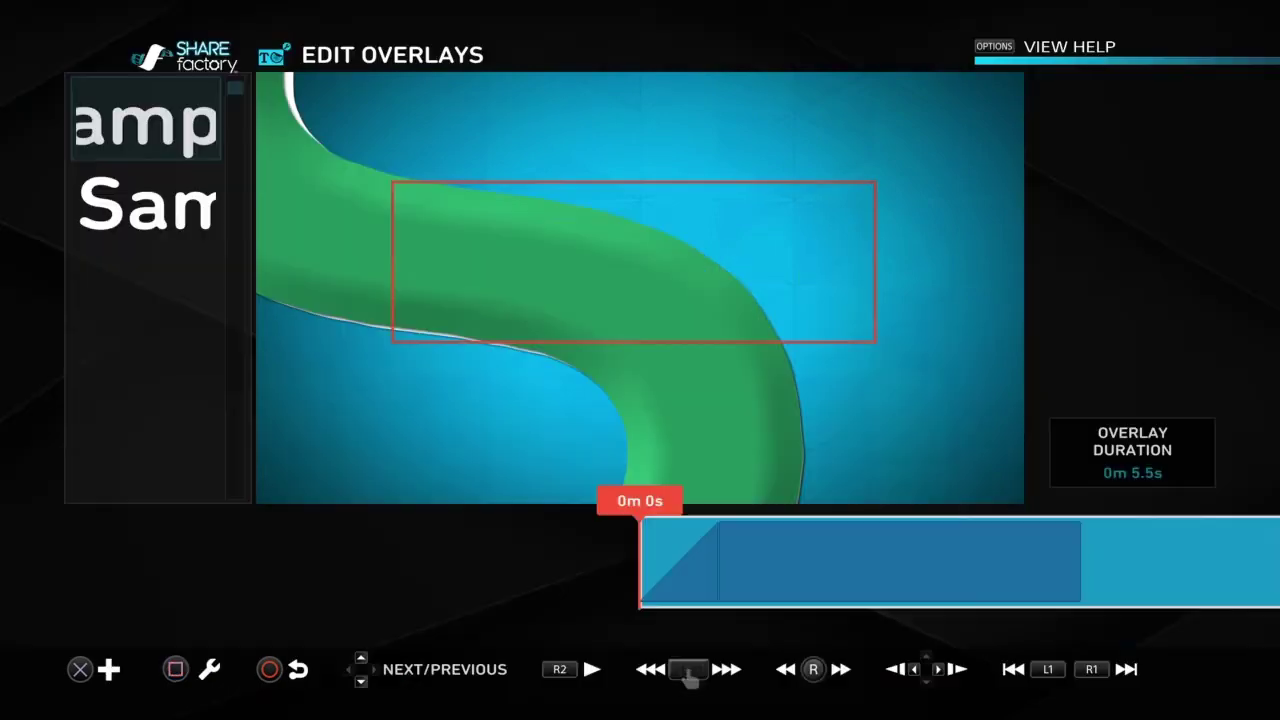
{"action": "key", "text": "Escape"}
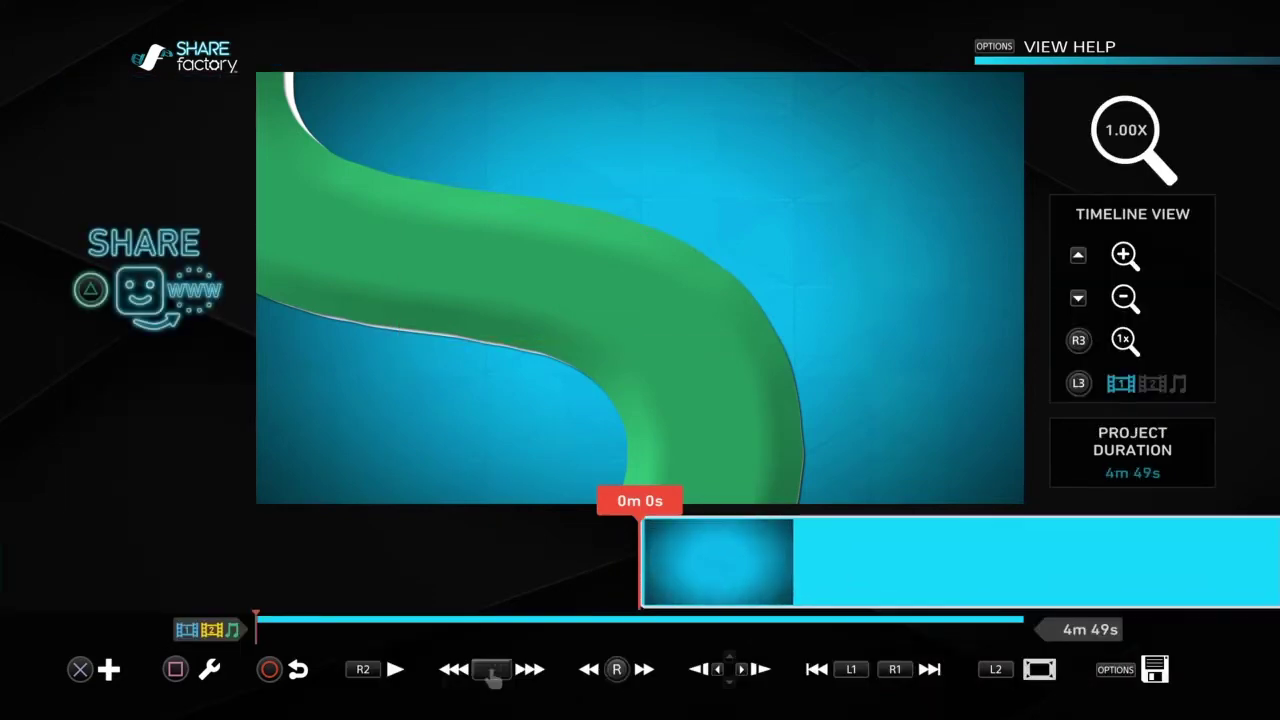
Play the timeline through the layered Sample title to check how both texts fly in and when they end.
{"action": "key", "text": "space"}
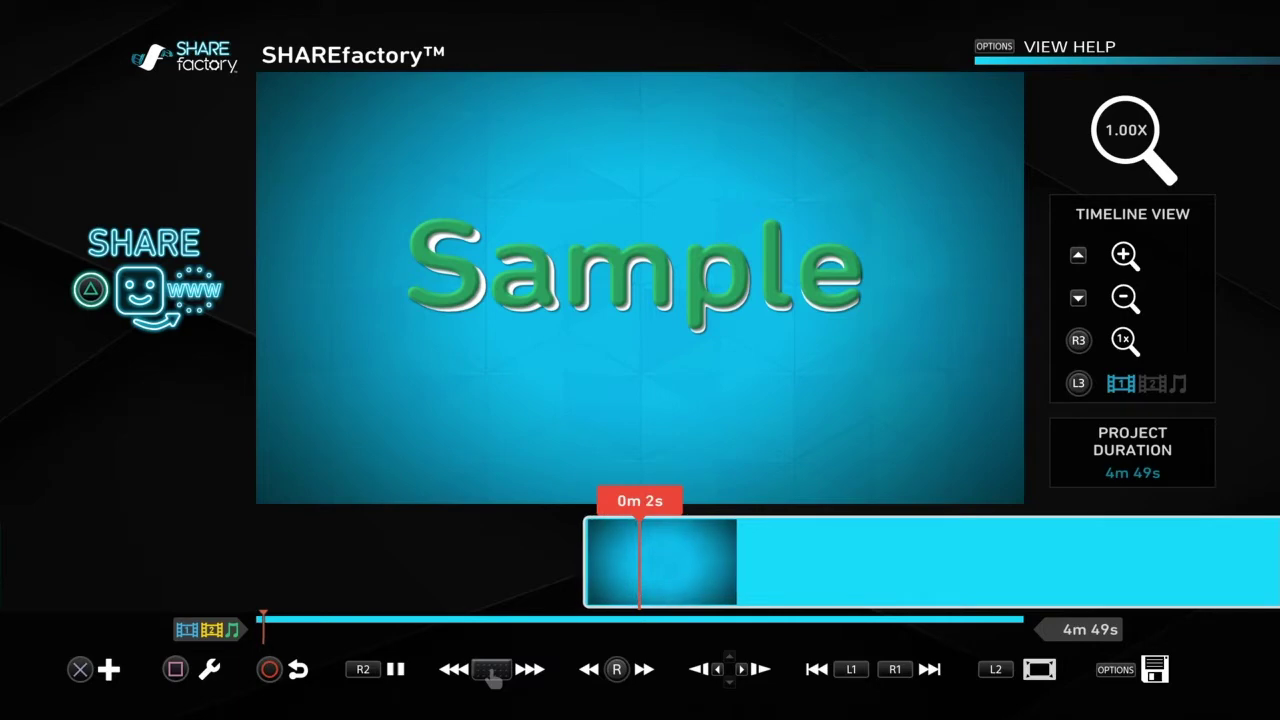
{"action": "key", "text": "space"}
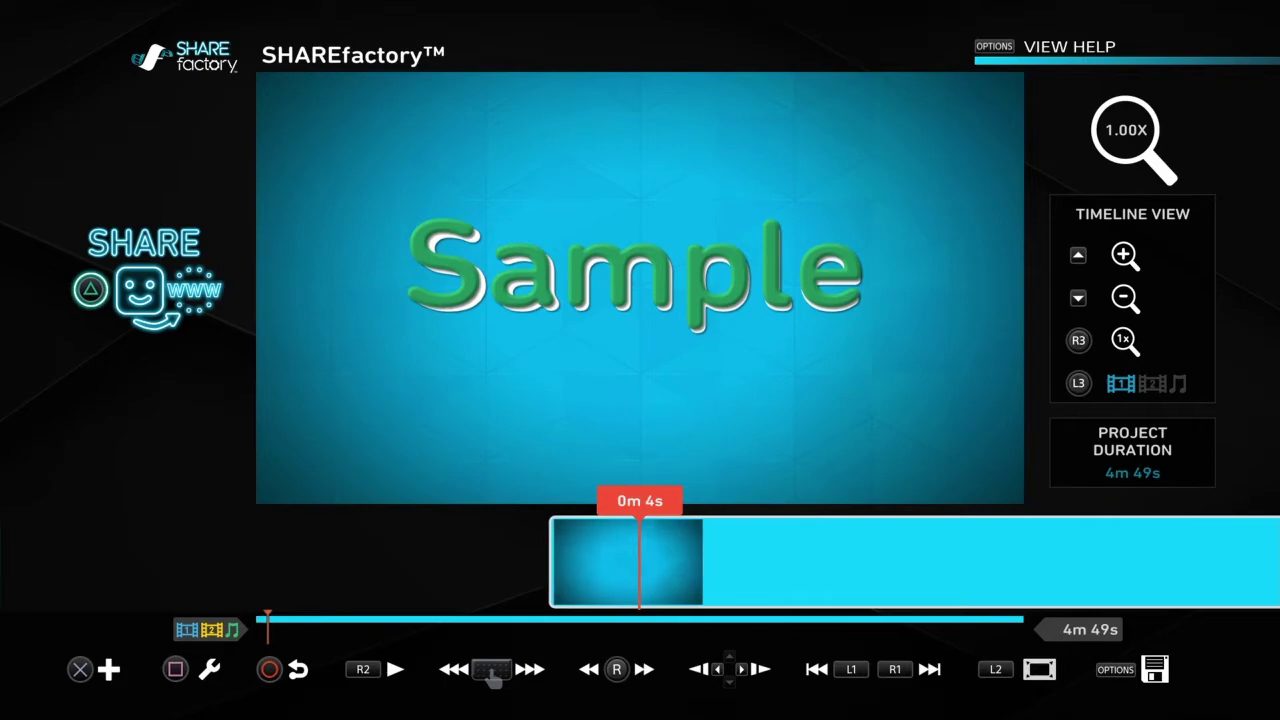
{"action": "key", "text": "Right"}
{"action": "key", "text": "Left"}
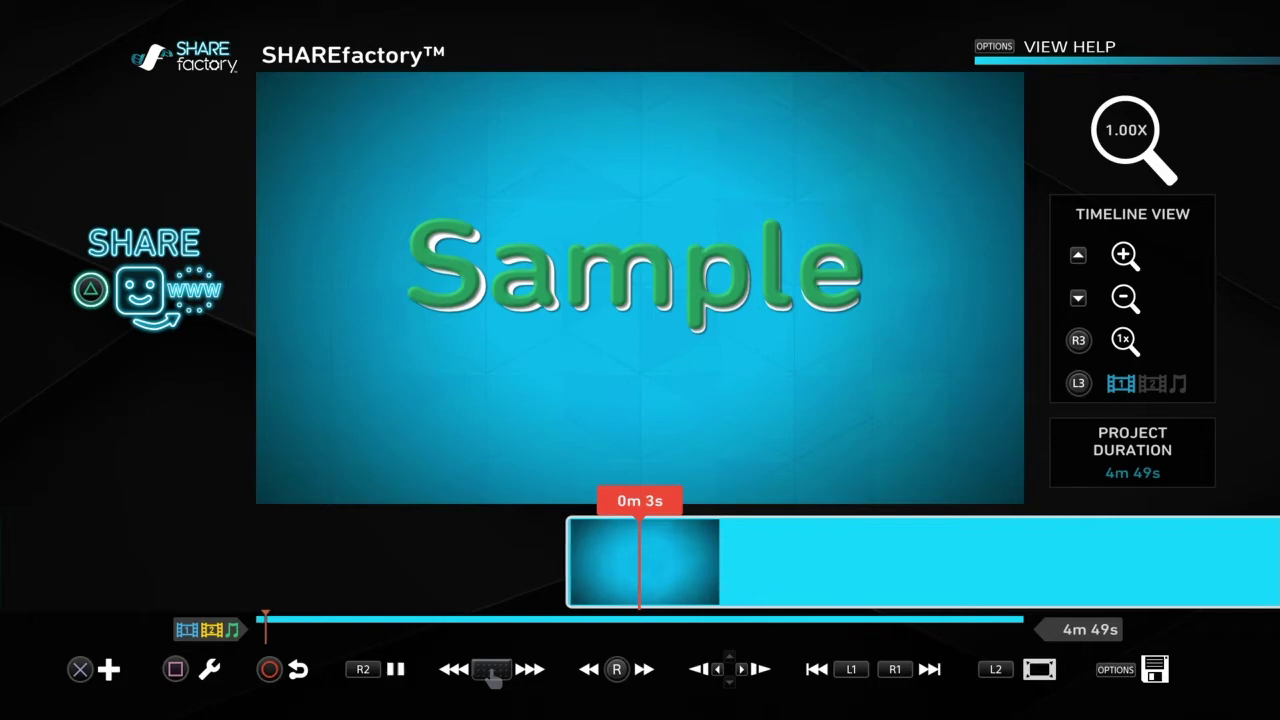
{"action": "key", "text": "space"}
{"action": "key", "text": "Left"}
{"action": "key", "text": "space"}
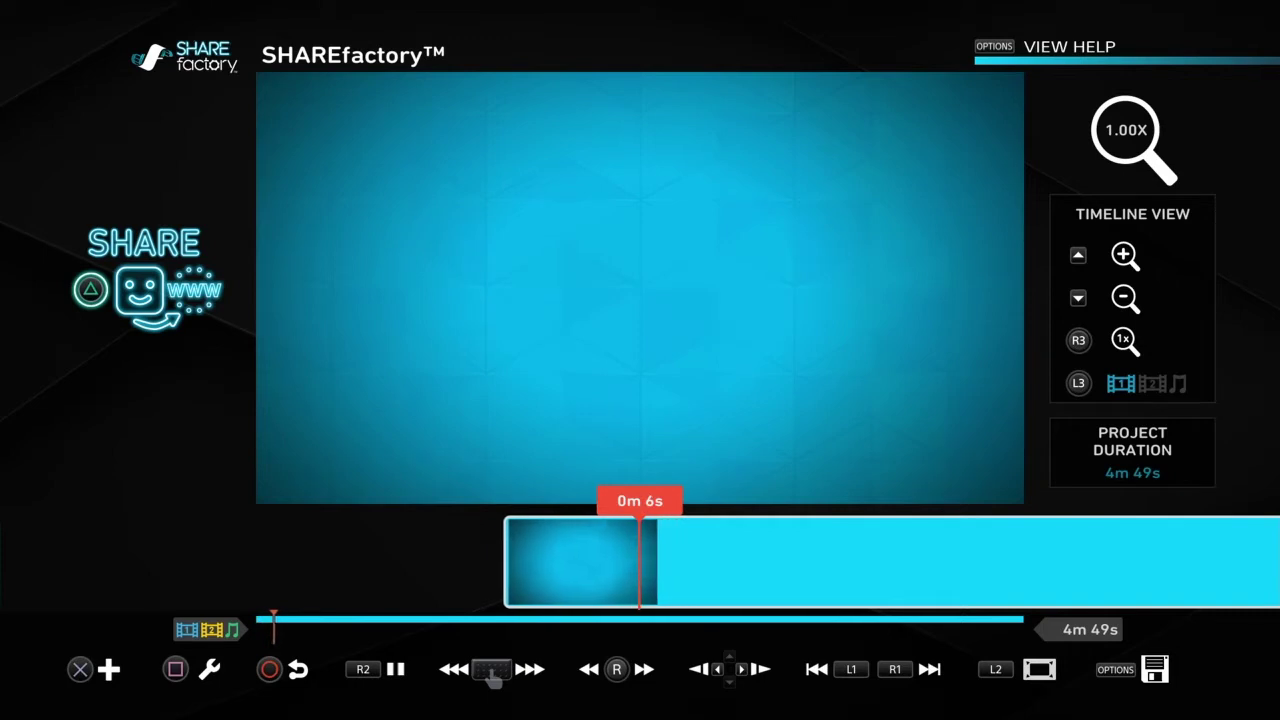
{"action": "key", "text": "space"}
{"action": "key", "text": "Left"}
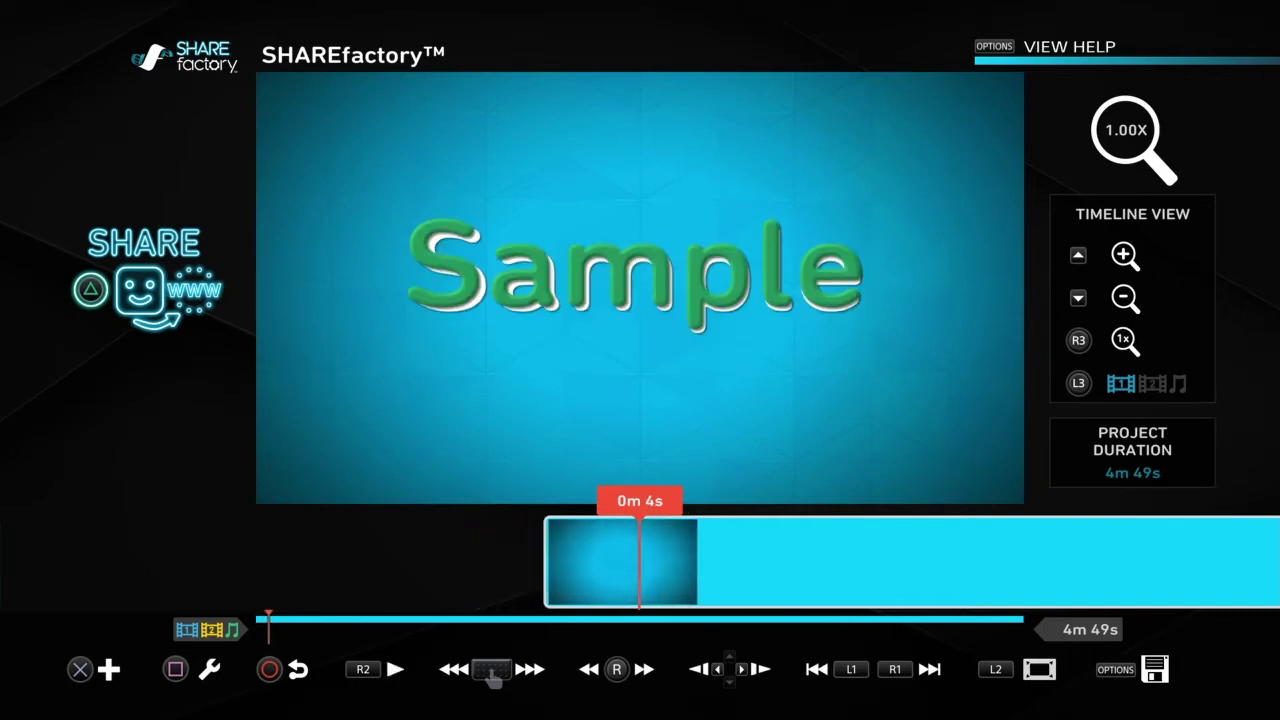
Review the white Sample text's animation and duration along the overlay track, then return to the start of the timeline.
{"action": "key", "text": "square"}
{"action": "key", "text": "Up"}
{"action": "key", "text": "Down"}
{"action": "key", "text": "Return"}
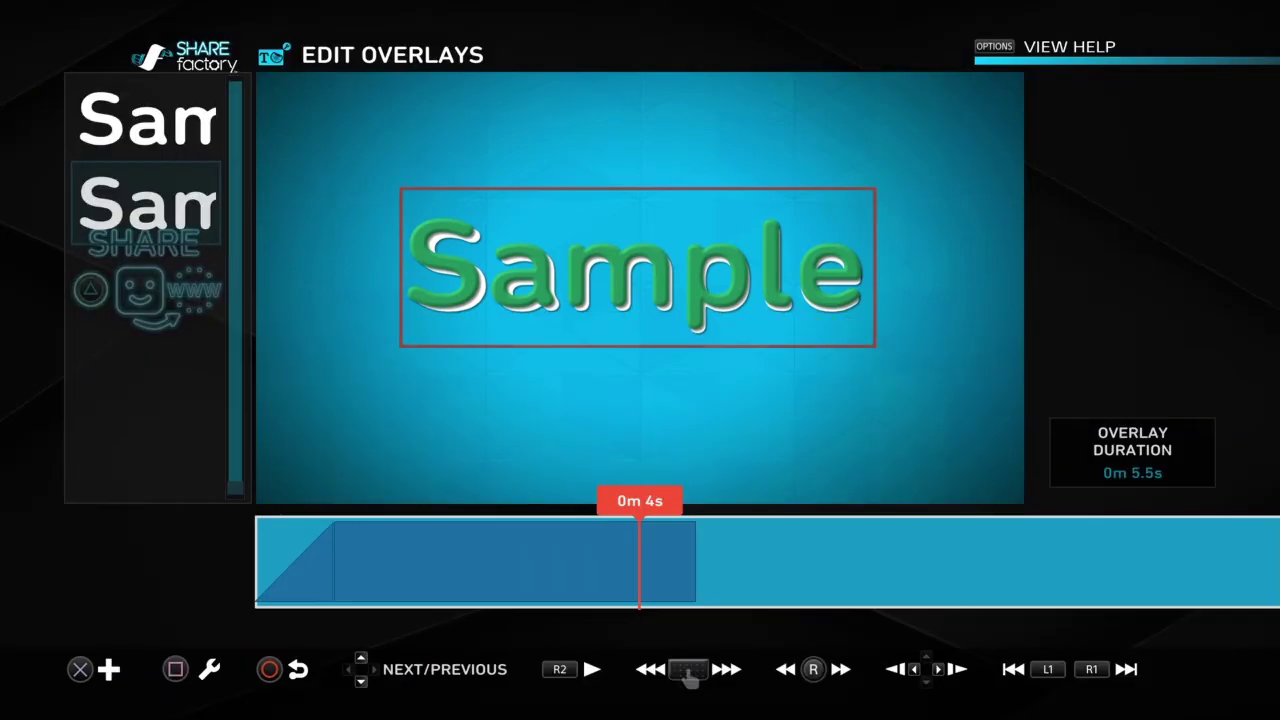
{"action": "key", "text": "space"}
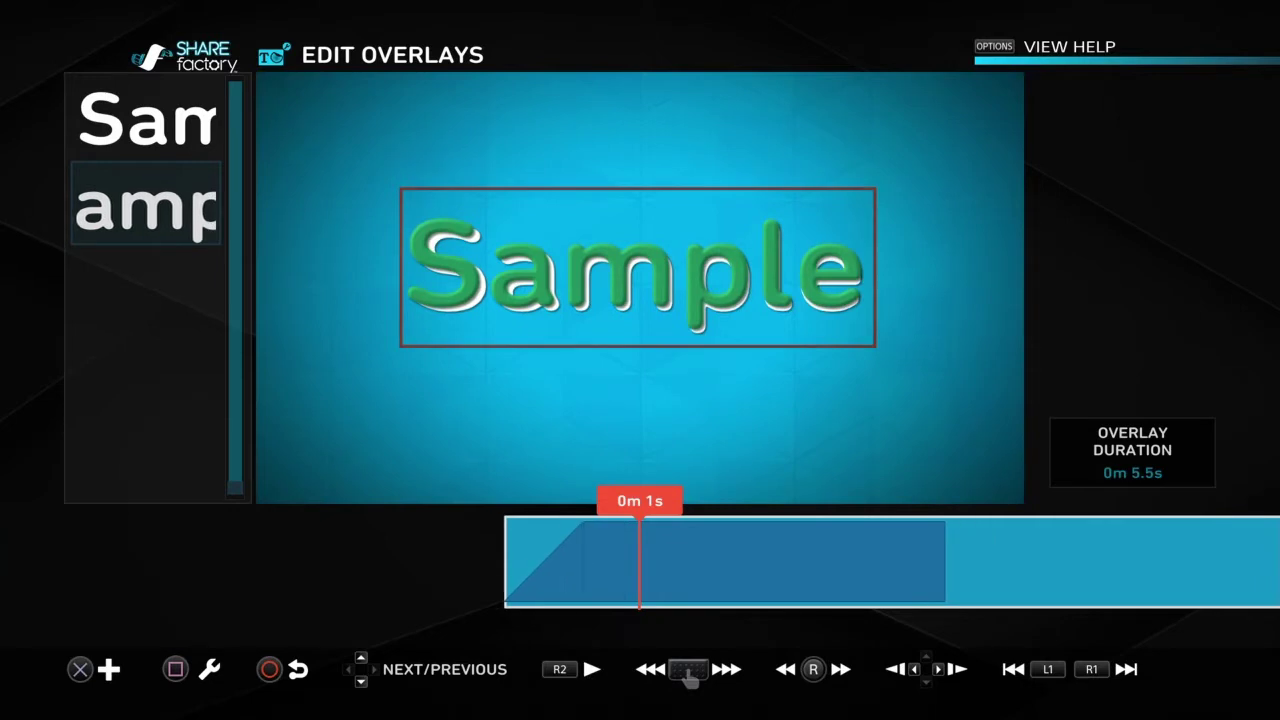
{"action": "key", "text": "space"}
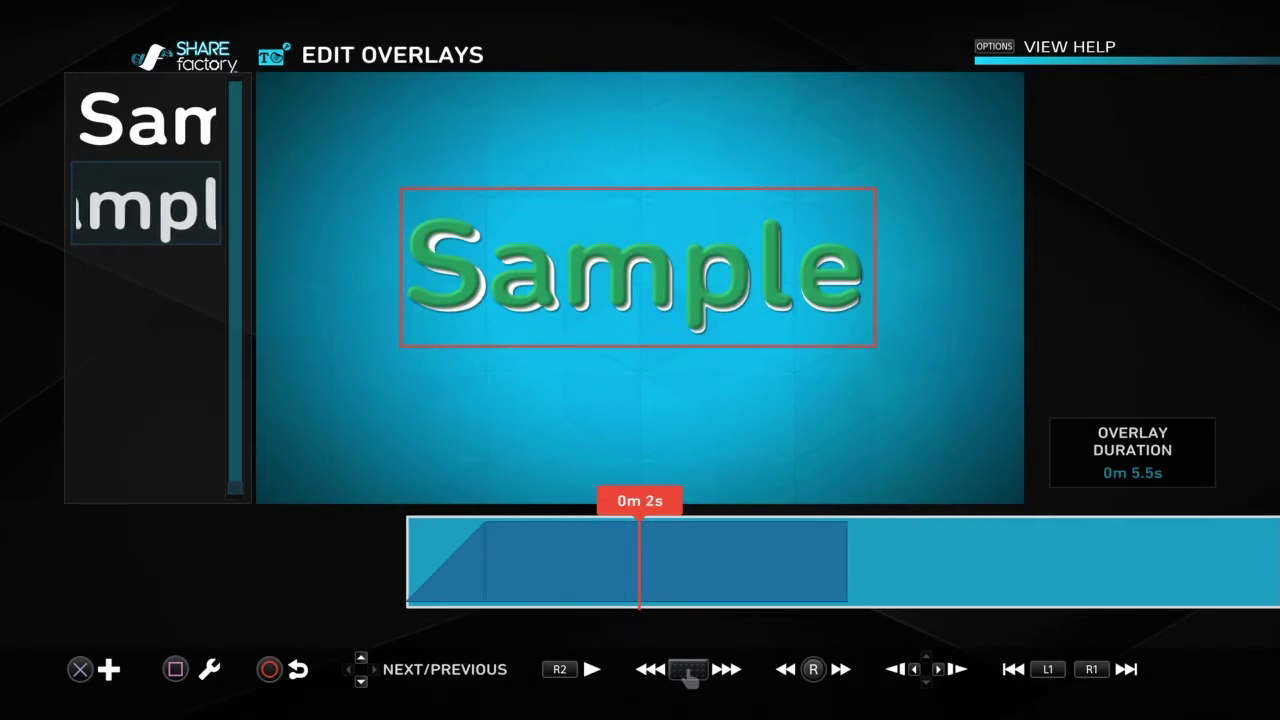
{"action": "key", "text": "F2"}
{"action": "key", "text": "Escape"}
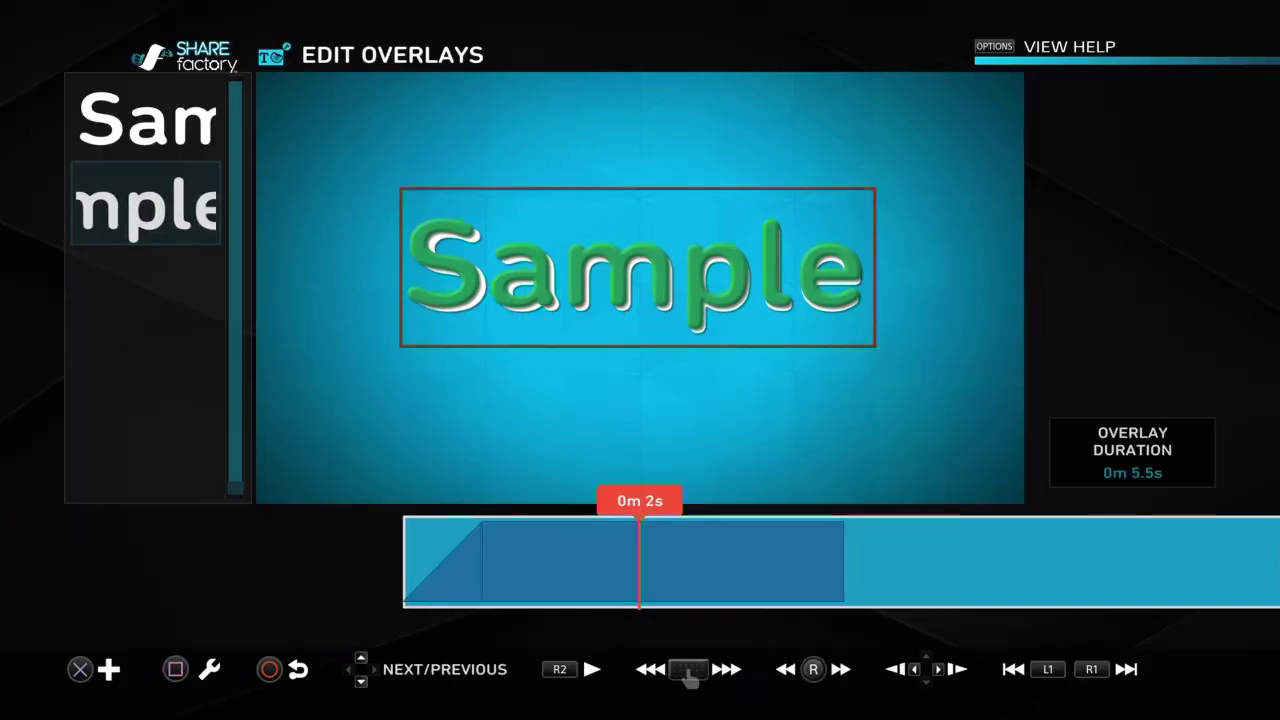
{"action": "key", "text": "Escape"}
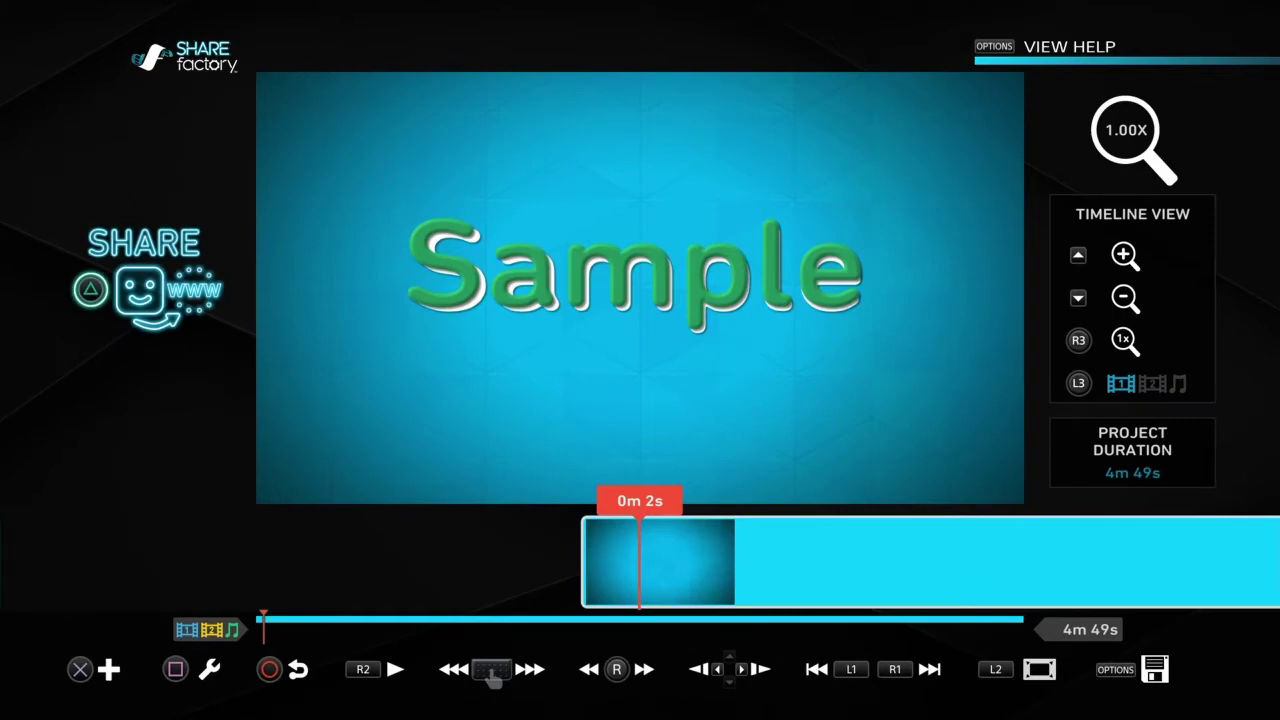
{"action": "key", "text": "Home"}
{"action": "key", "text": "space"}
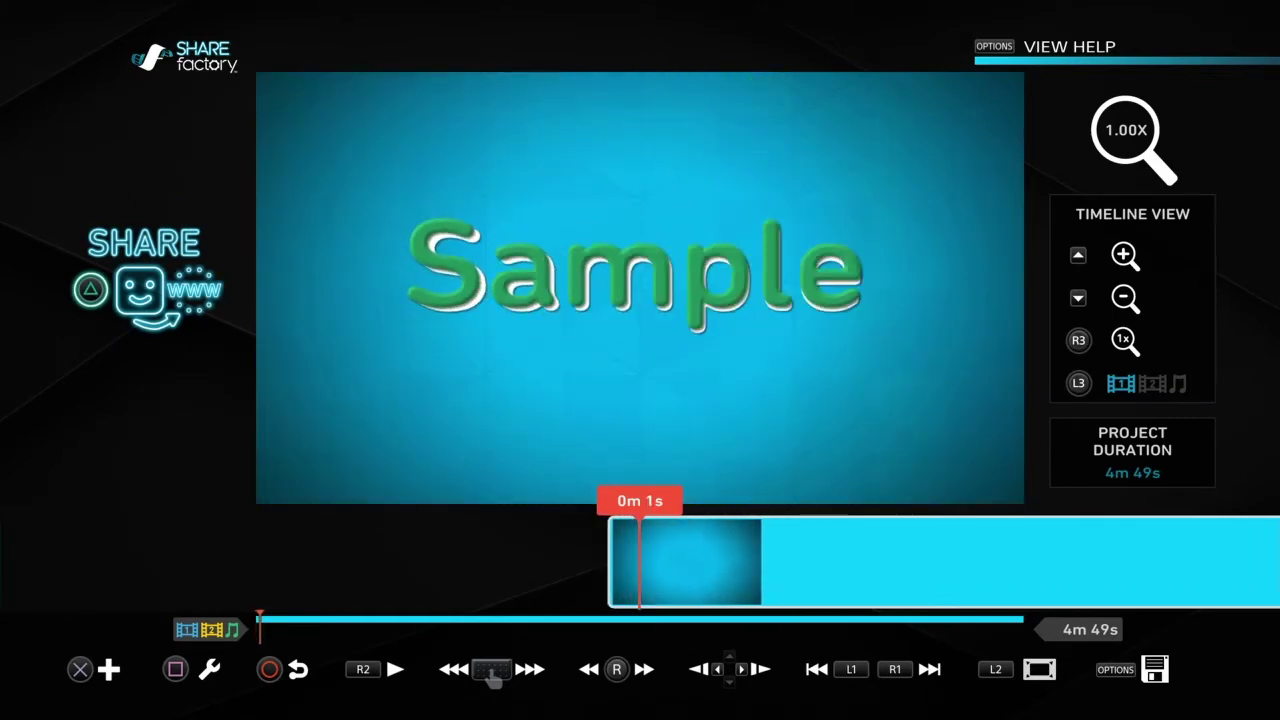
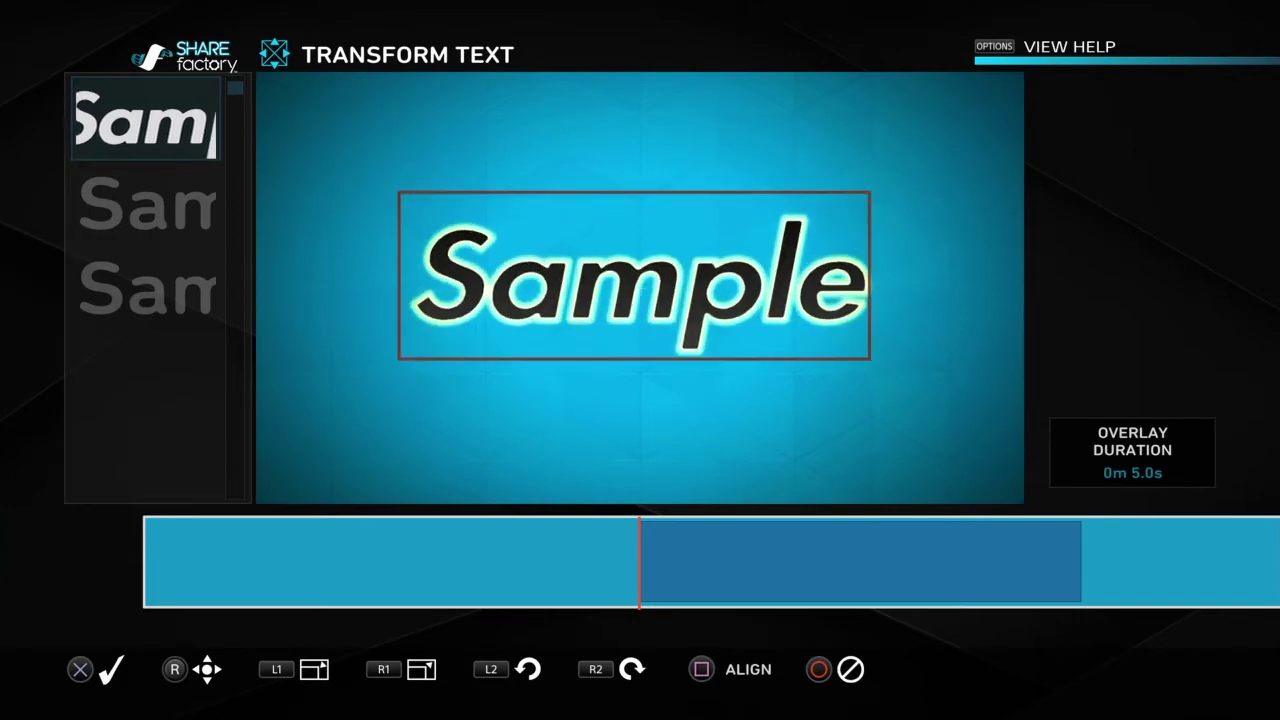
Enlarge the black italic glowing Sample text slightly, move it up a little, and return to the timeline.
{"action": "key", "text": "Up"}
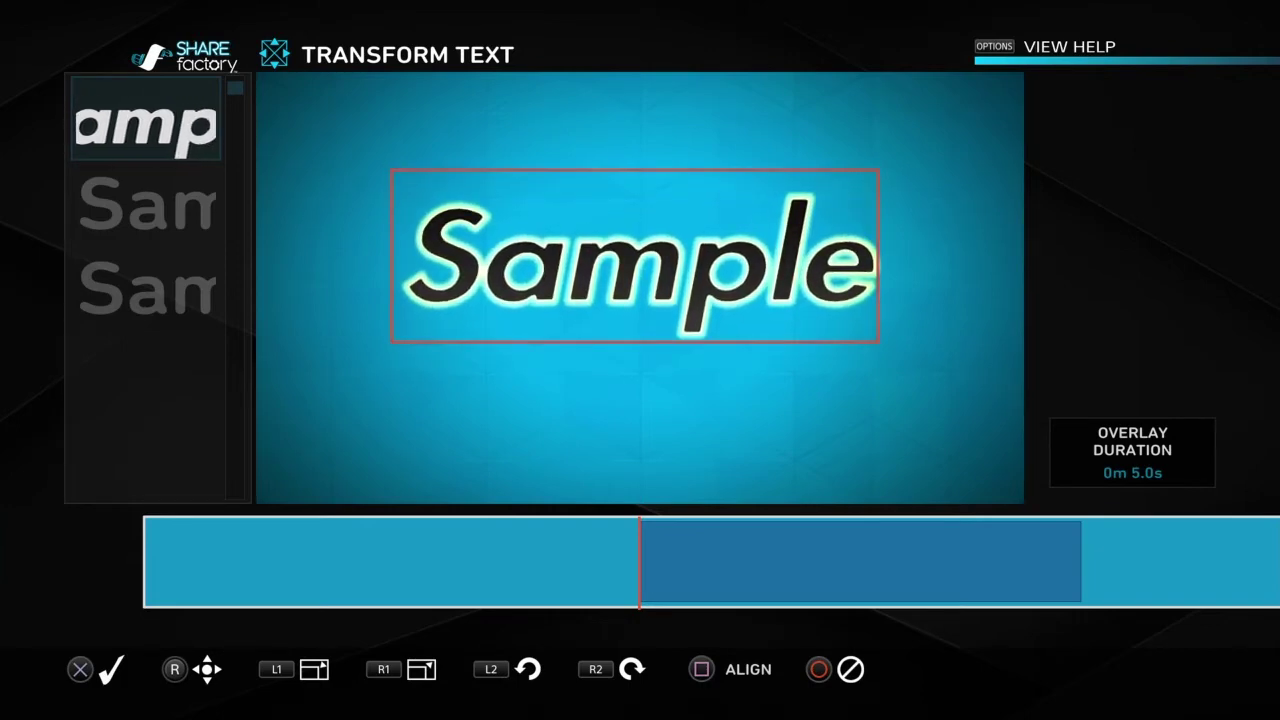
{"action": "key", "text": "Return"}
{"action": "key", "text": "Escape"}
{"action": "key", "text": "Escape"}
{"action": "key", "text": "Square"}
{"action": "key", "text": "Right"}
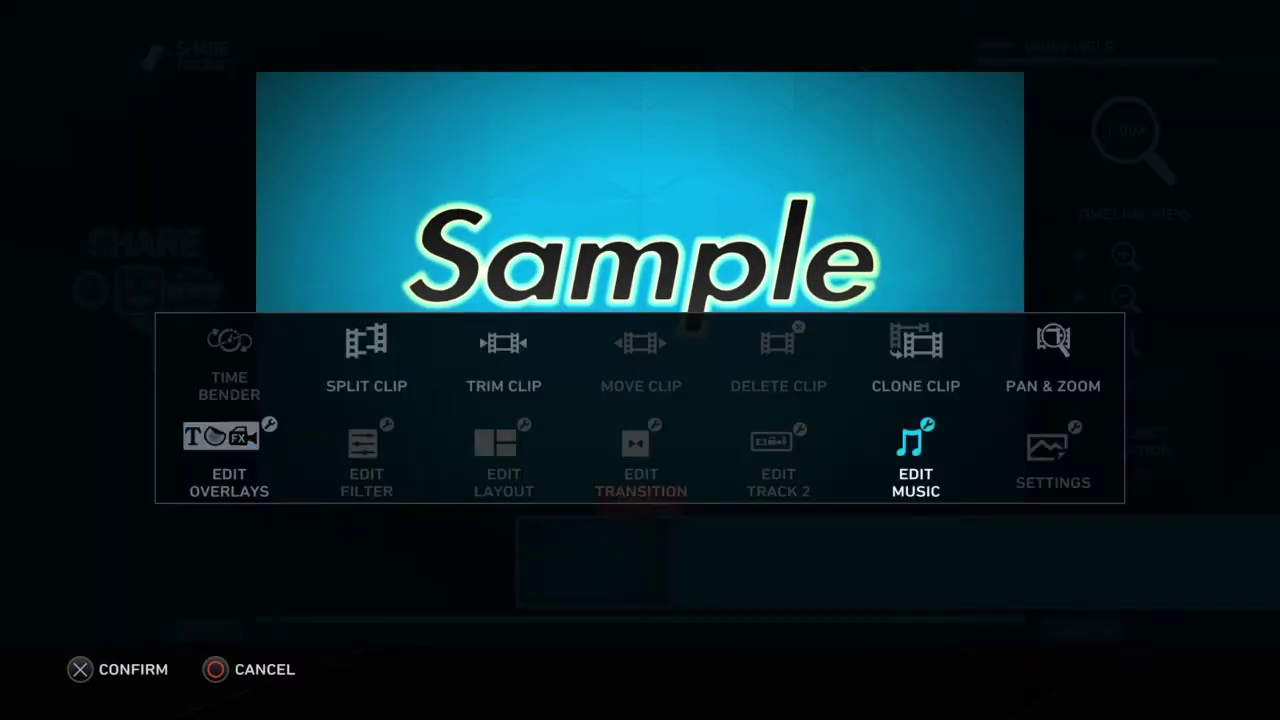
{"action": "key", "text": "Escape"}
{"action": "key", "text": "Return"}
{"action": "key", "text": "Right"}
{"action": "key", "text": "Return"}
{"action": "key", "text": "Return"}
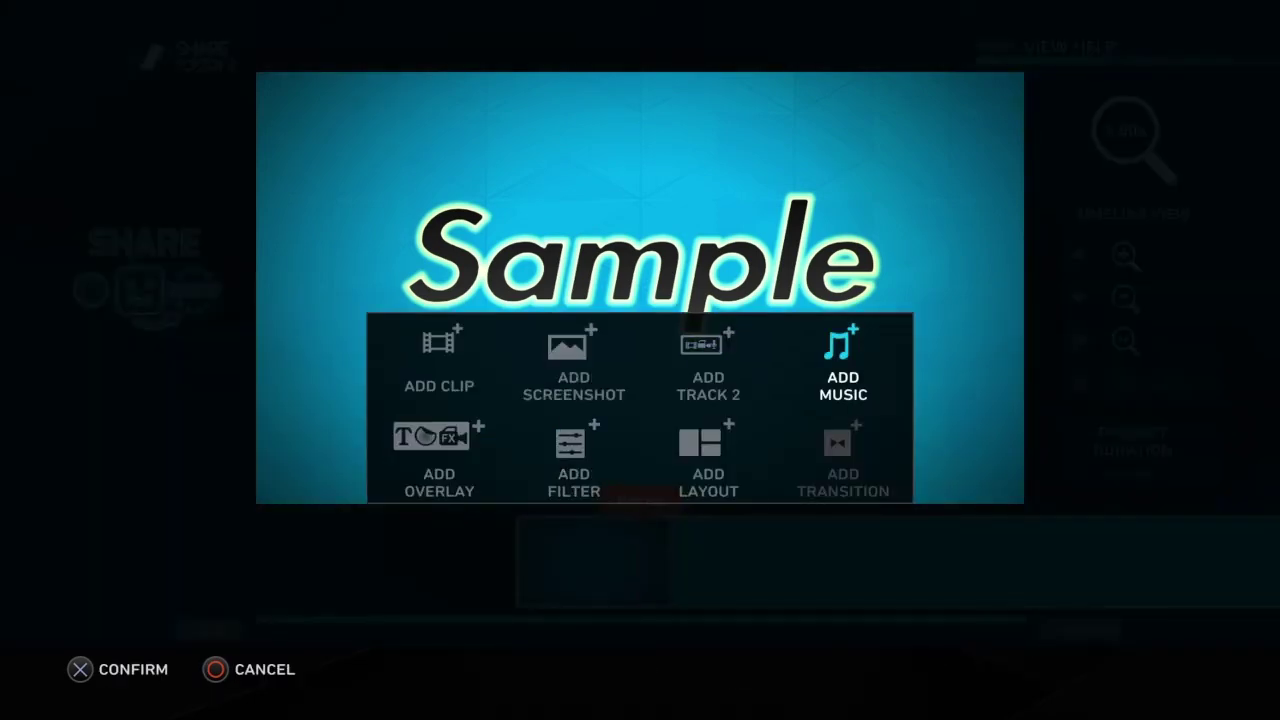
{"action": "key", "text": "Down"}
{"action": "key", "text": "Left"}
{"action": "key", "text": "Left"}
{"action": "key", "text": "Escape"}
Open the overlay editor at the start of the black italic glowing Sample text.
{"action": "key", "text": "Return"}
{"action": "key", "text": "Right"}
{"action": "key", "text": "Right"}
{"action": "key", "text": "Right"}
{"action": "key", "text": "Return"}
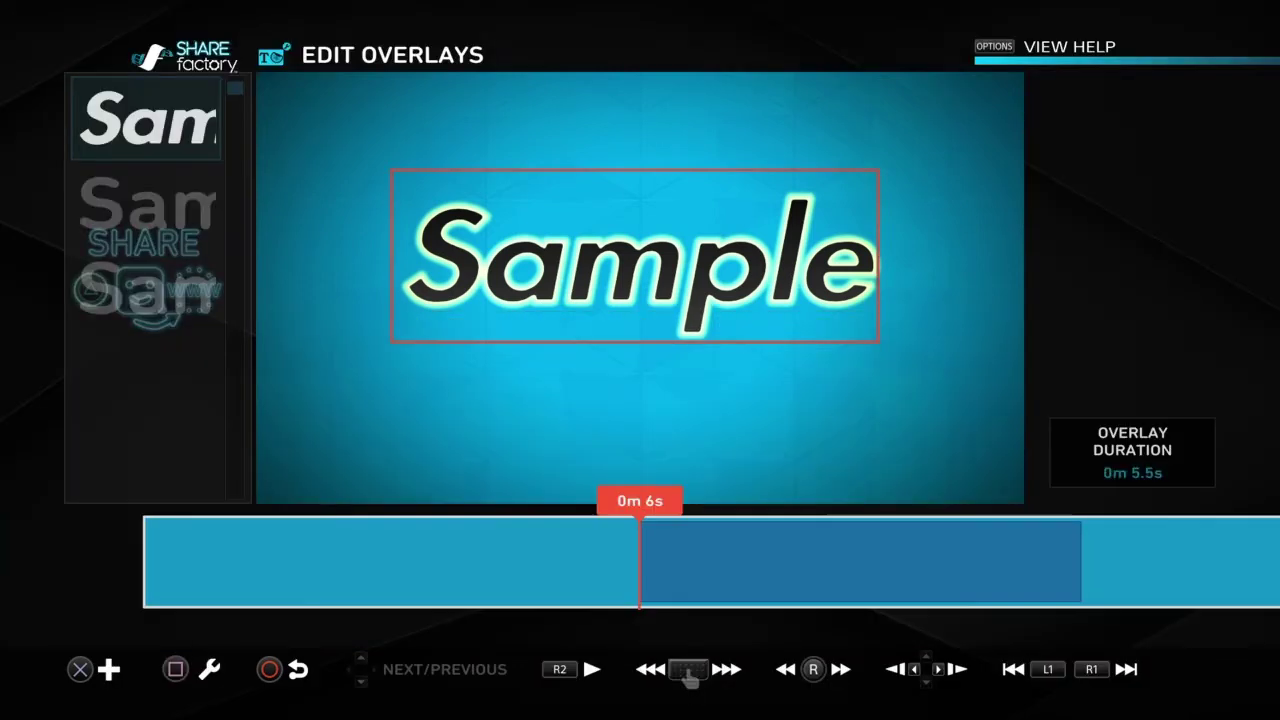
Apply the Wipe In beginning animation to the black italic Sample text.
{"action": "key", "text": "Return"}
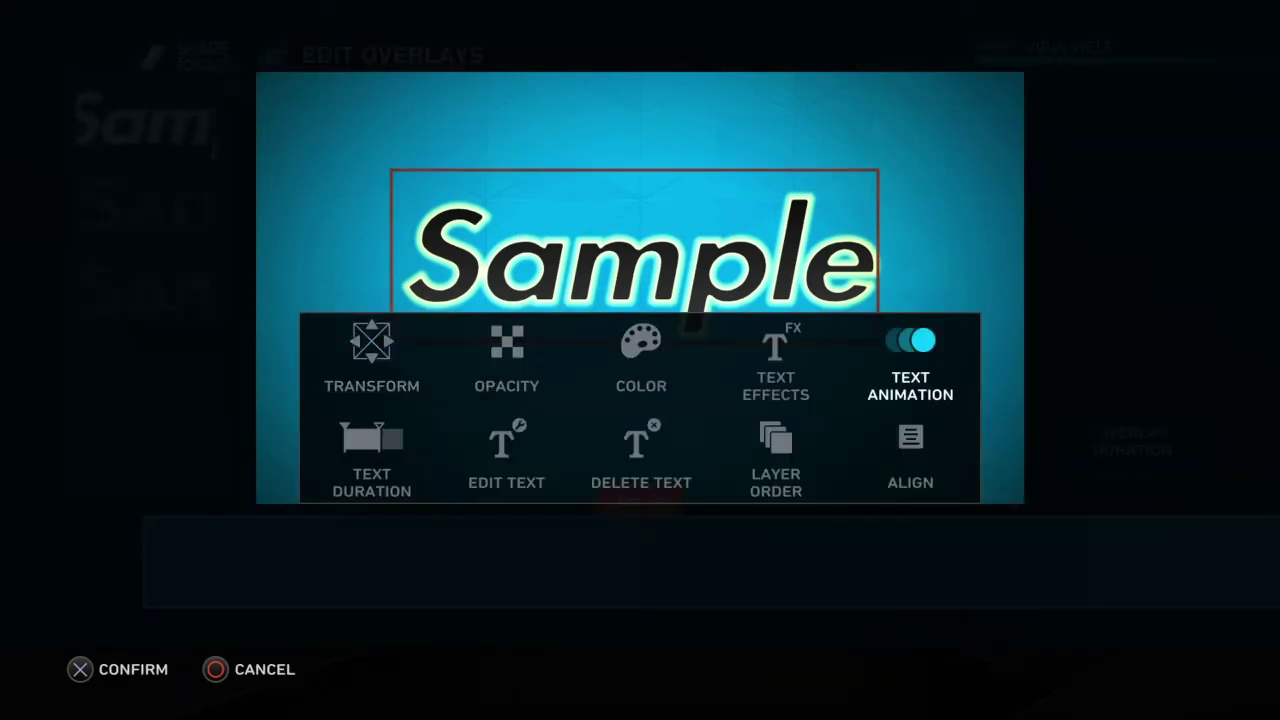
{"action": "key", "text": "Return"}
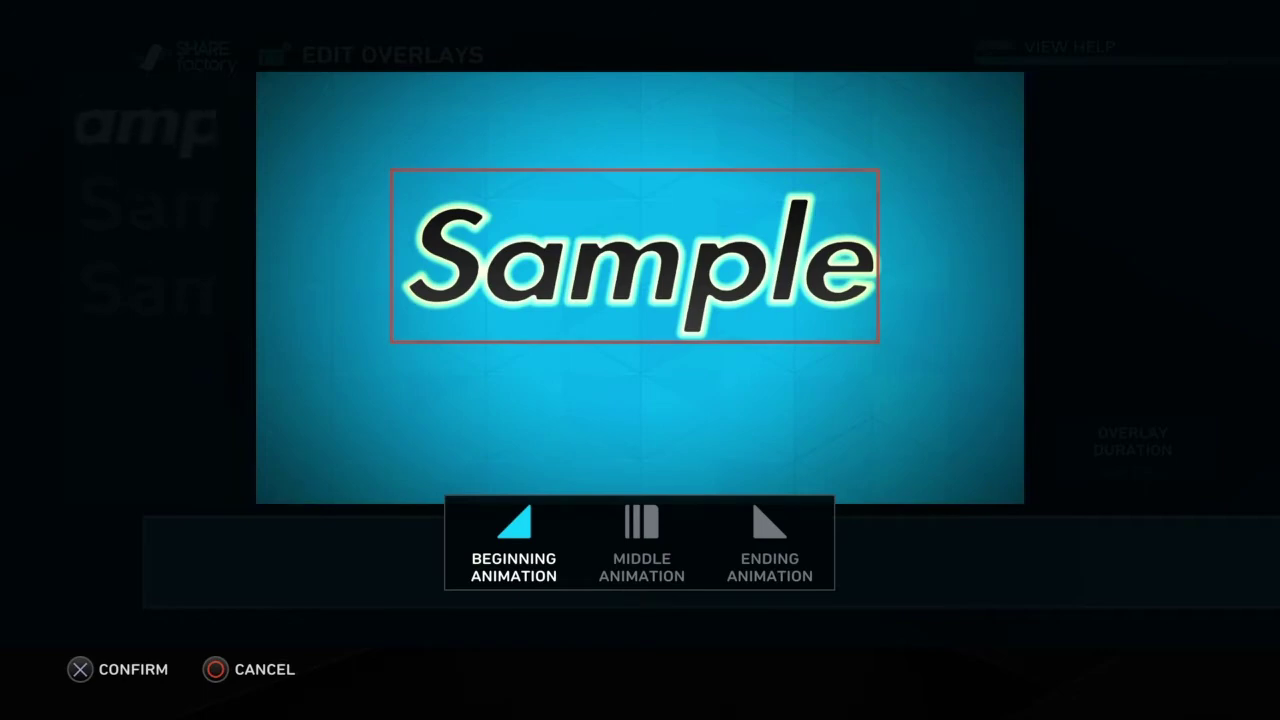
{"action": "key", "text": "Return"}
{"action": "key", "text": "Down"}
{"action": "key", "text": "Down"}
{"action": "key", "text": "Down"}
{"action": "key", "text": "Up"}
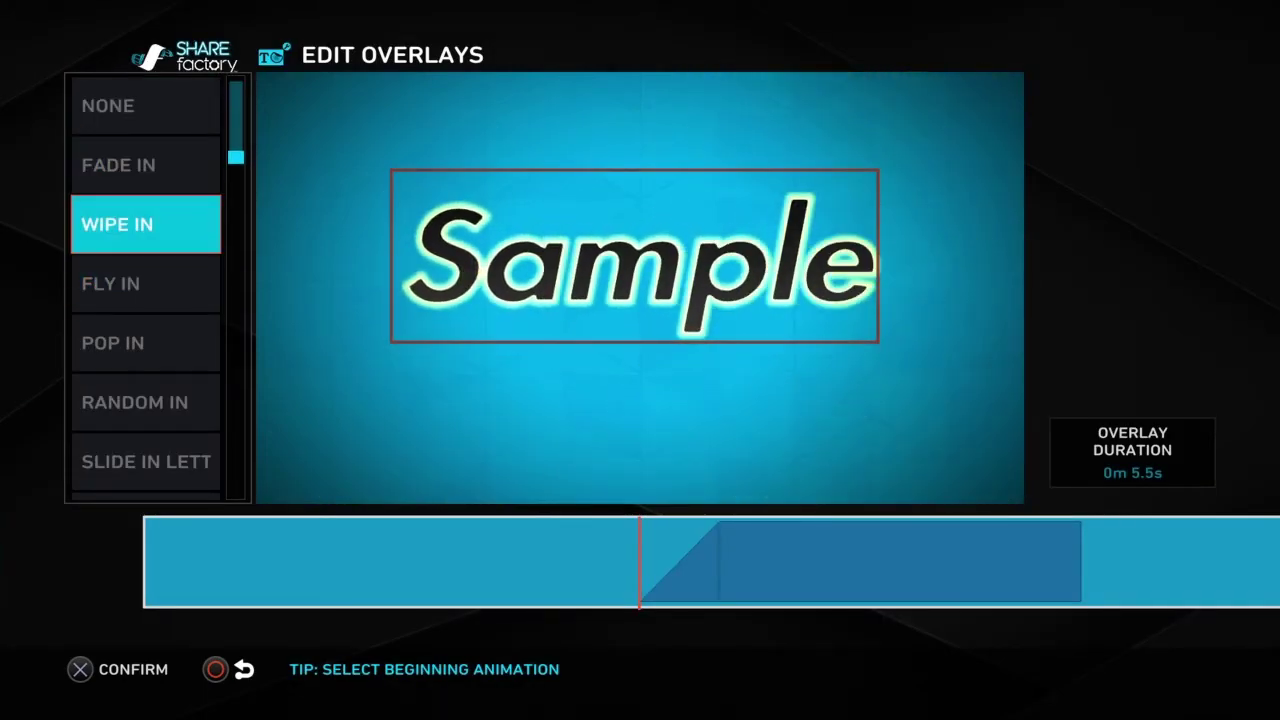
{"action": "key", "text": "Return"}
Preview the Marquee, Rainbow, Bounce and Drift middle animations on the black italic Sample text and apply Rainbow.
{"action": "key", "text": "Right"}
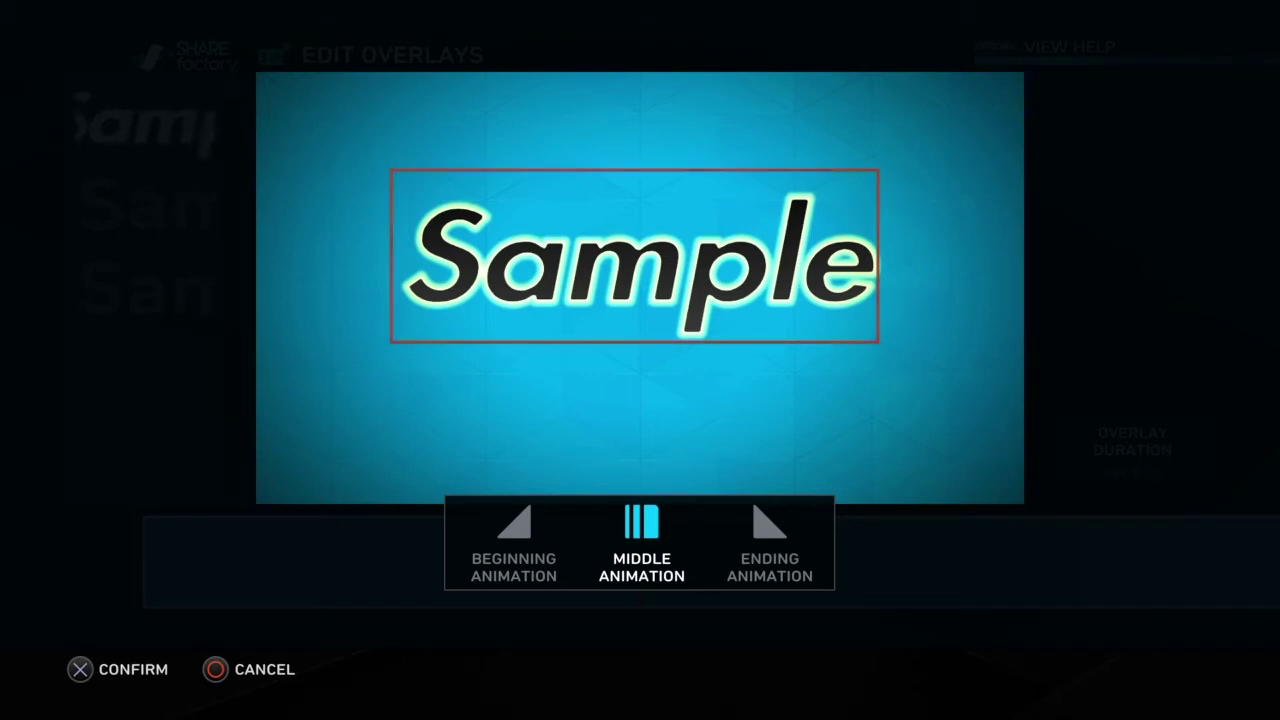
{"action": "key", "text": "Return"}
{"action": "key", "text": "Down"}
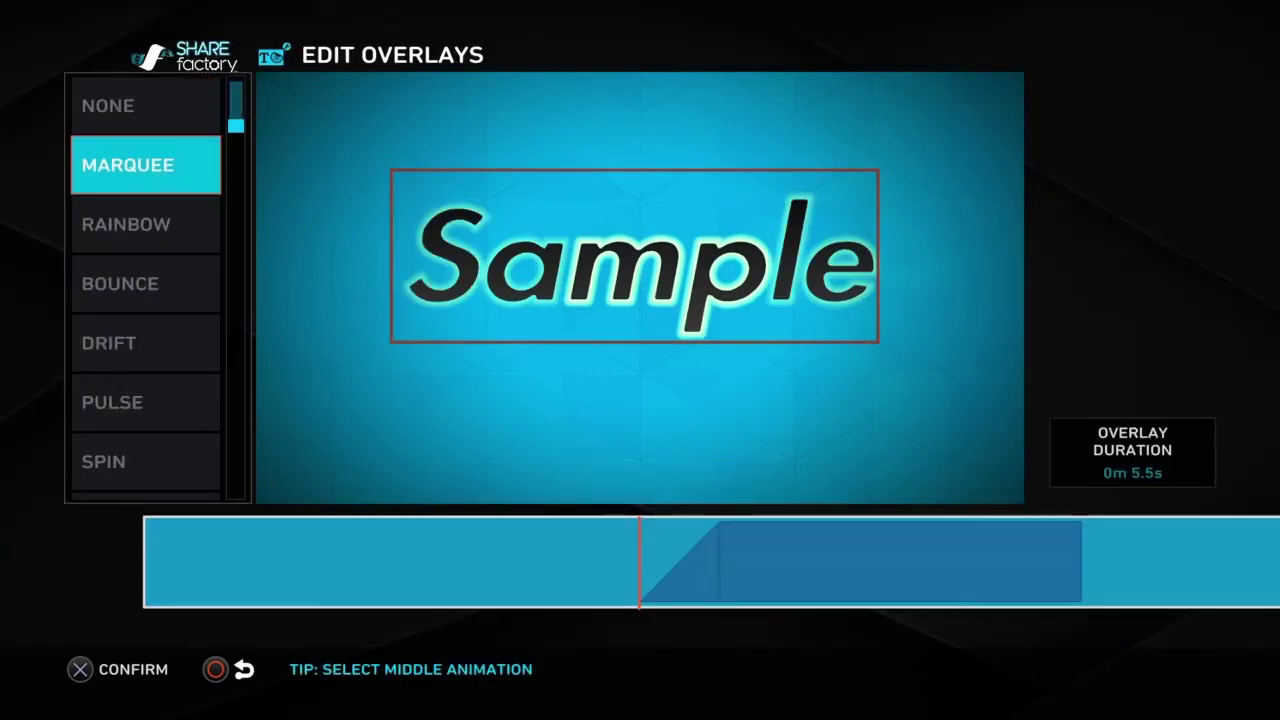
{"action": "key", "text": "Down"}
{"action": "key", "text": "Up"}
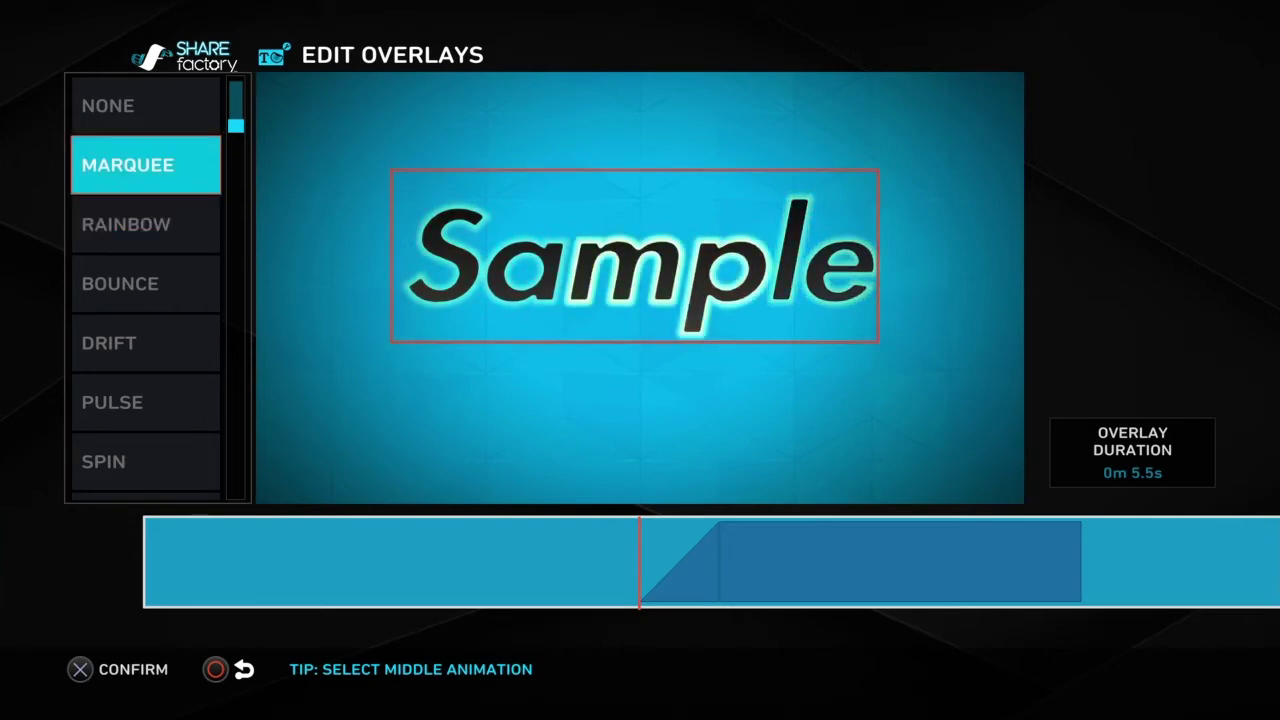
{"action": "key", "text": "Down"}
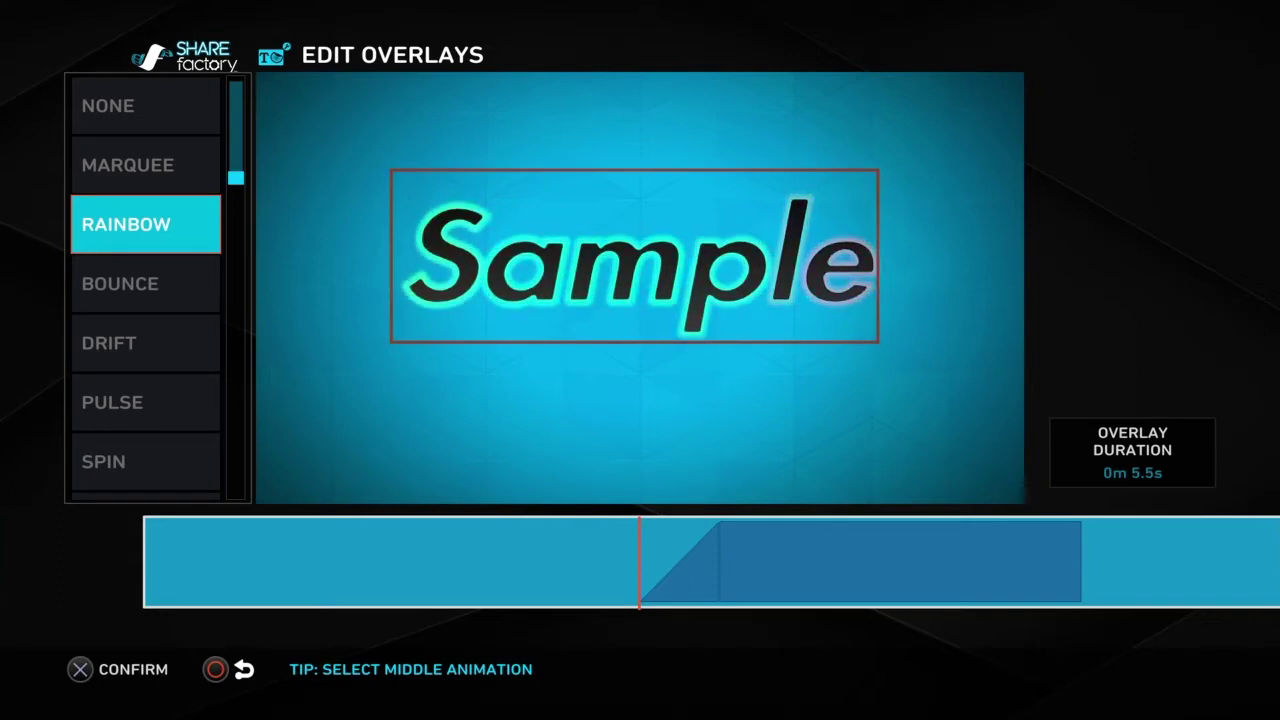
{"action": "key", "text": "Down"}
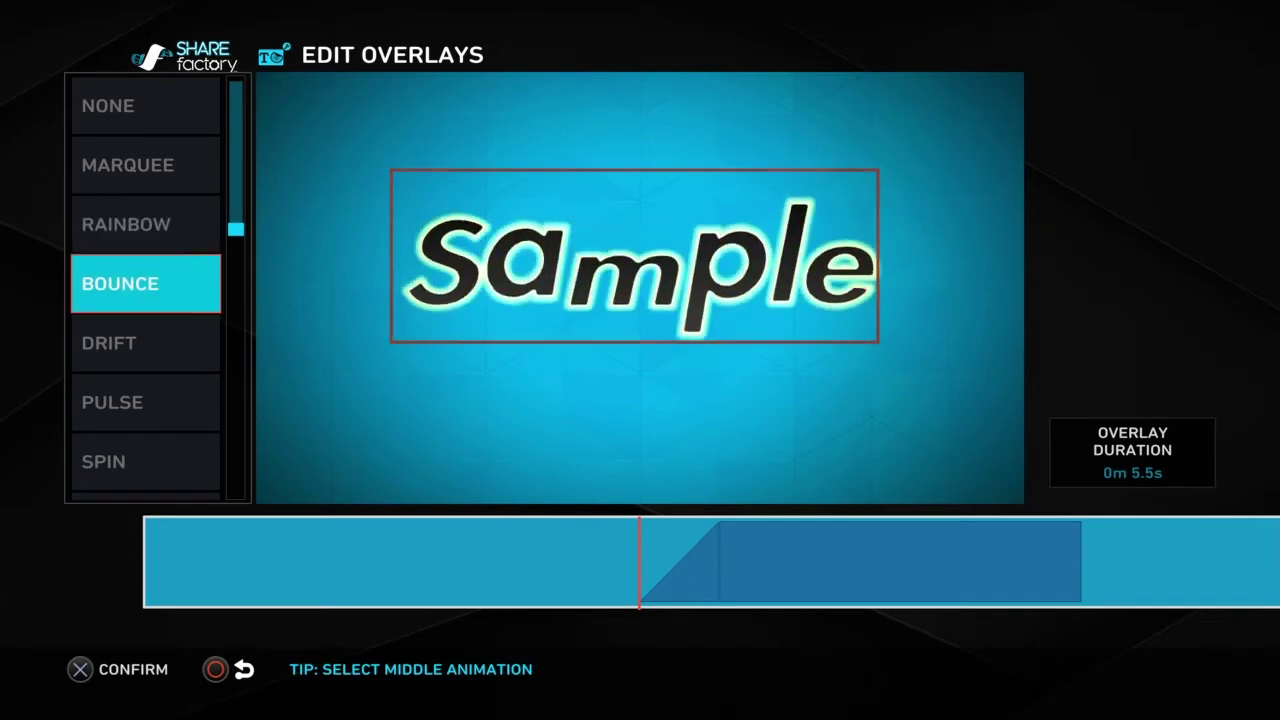
{"action": "key", "text": "Down"}
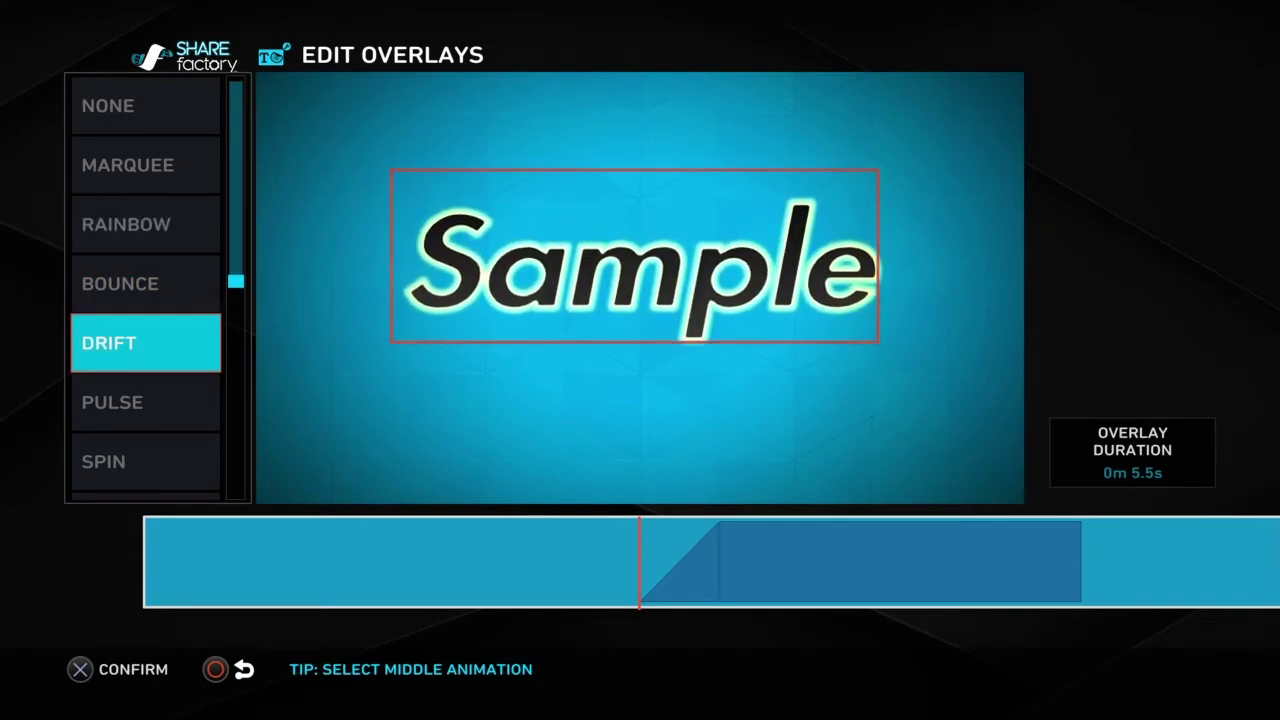
{"action": "key", "text": "Up"}
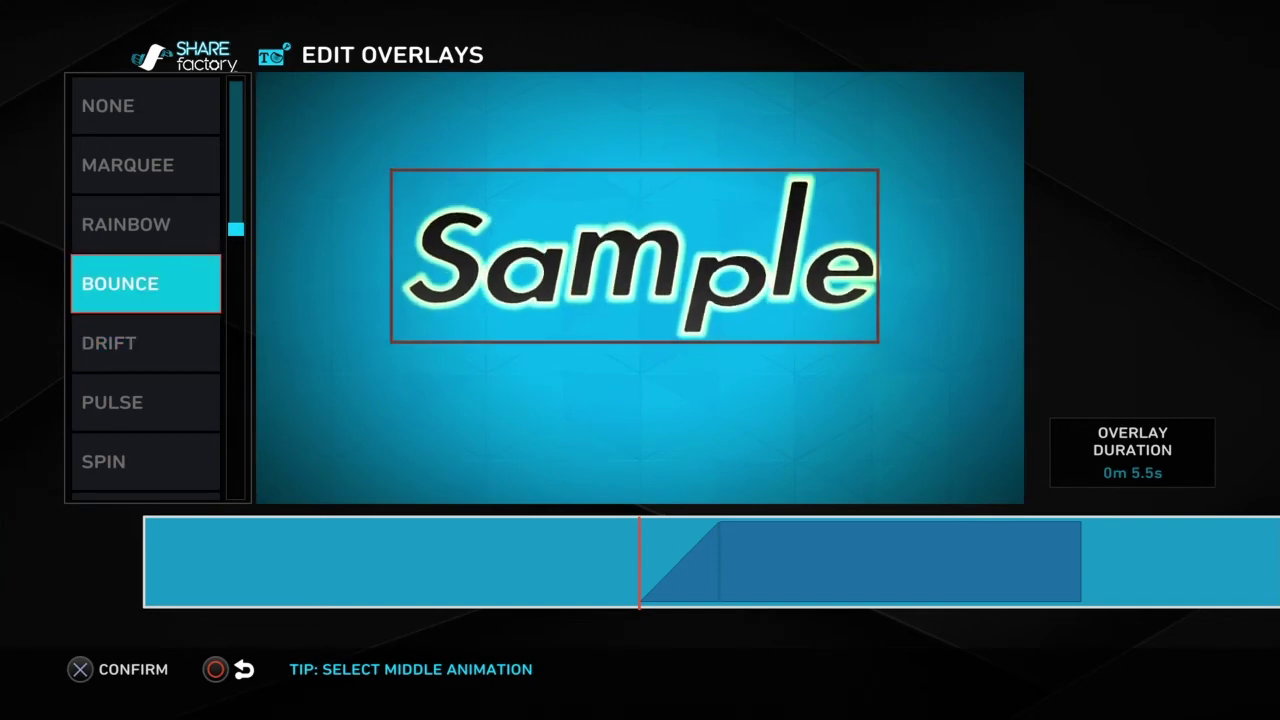
{"action": "key", "text": "Up"}
{"action": "key", "text": "Return"}
{"action": "key", "text": "Return"}
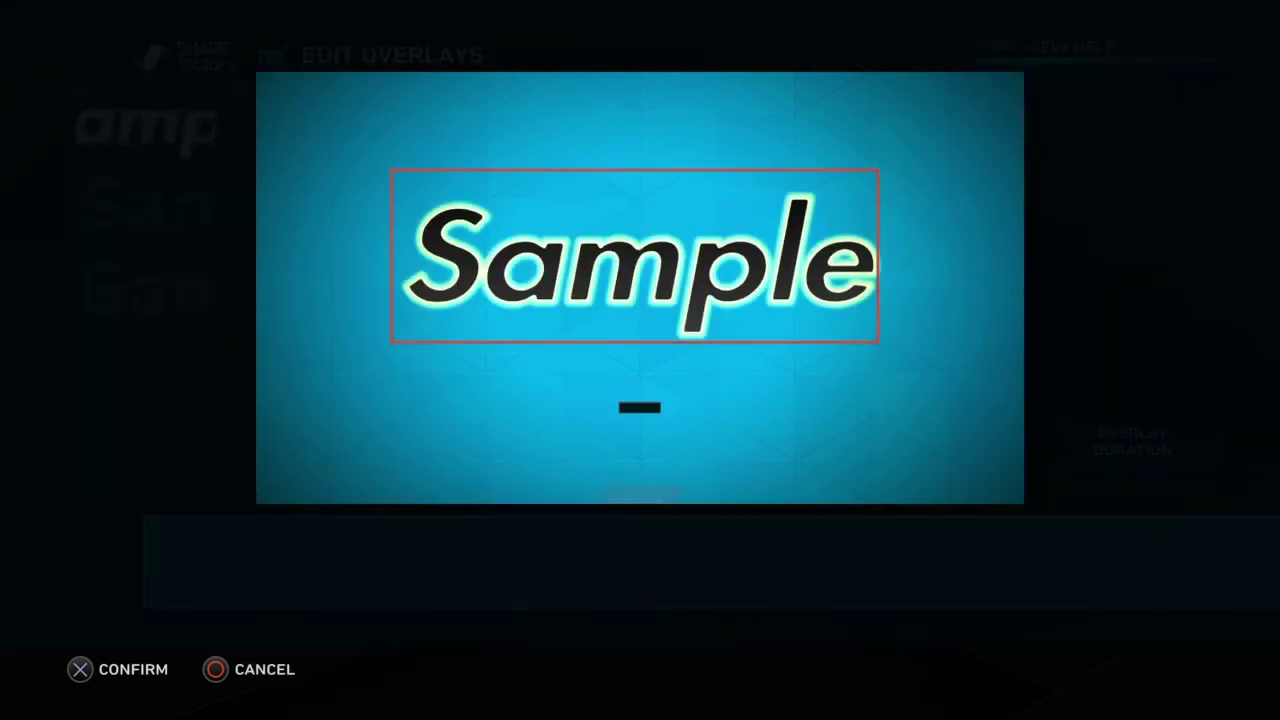
{"action": "key", "text": "Escape"}
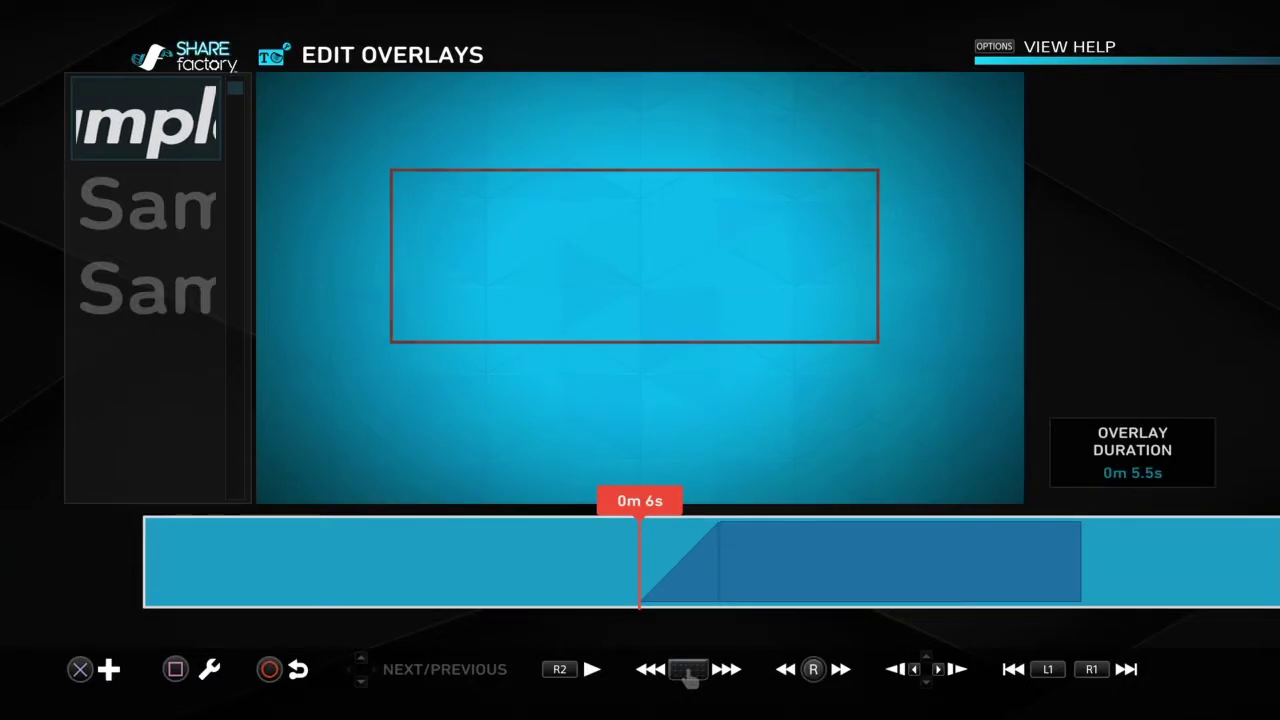
Play the black italic Sample title from its start to check the Wipe In and Rainbow animations.
{"action": "key", "text": "Left"}
{"action": "key", "text": "Right"}
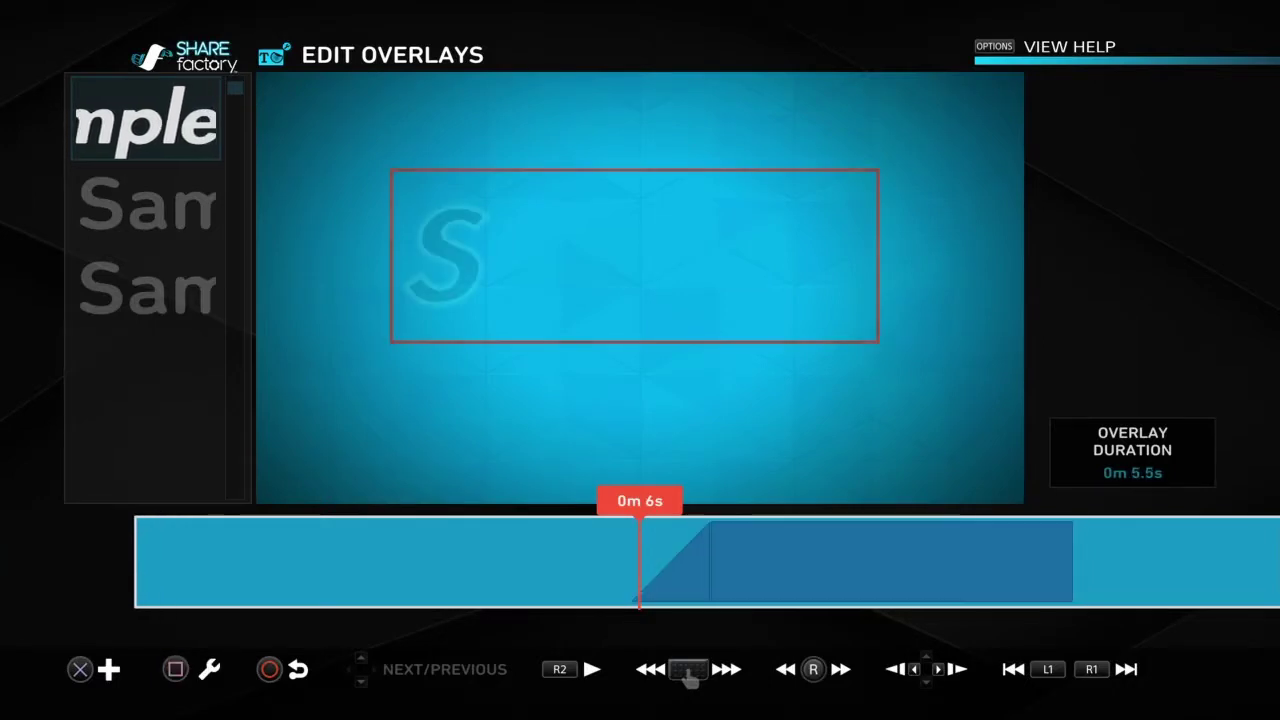
{"action": "key", "text": "space"}
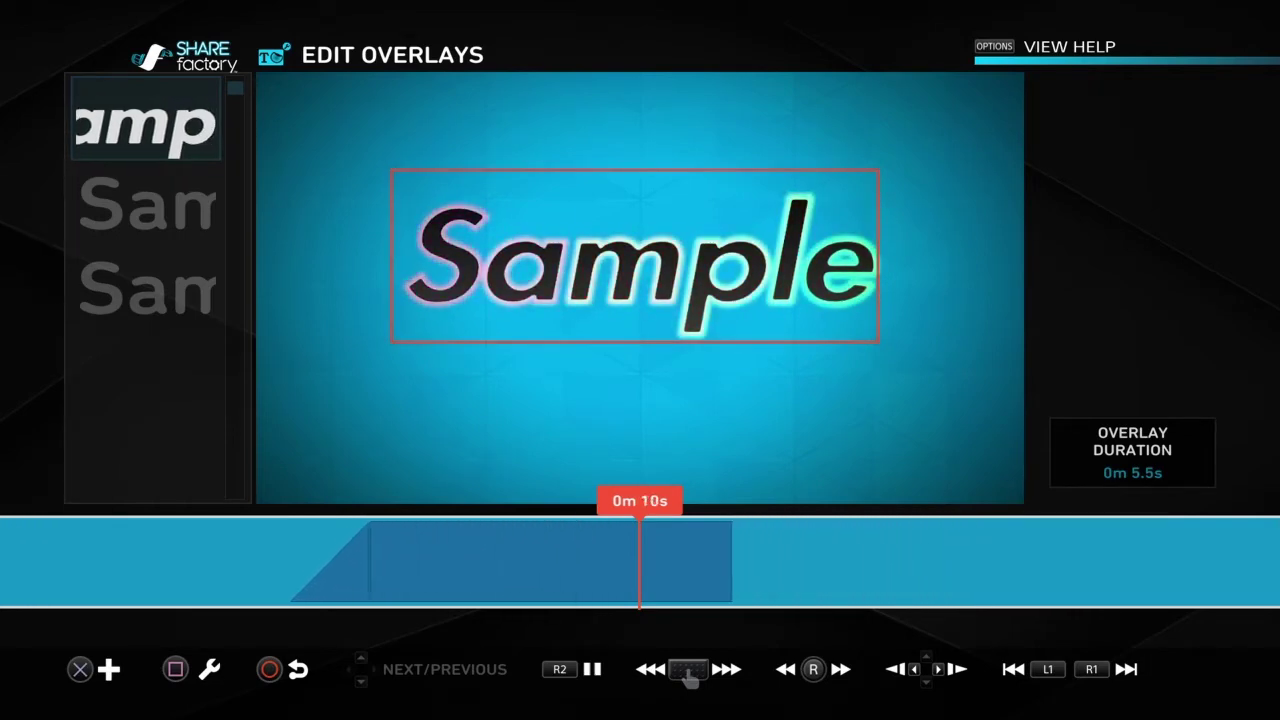
{"action": "key", "text": "Left"}
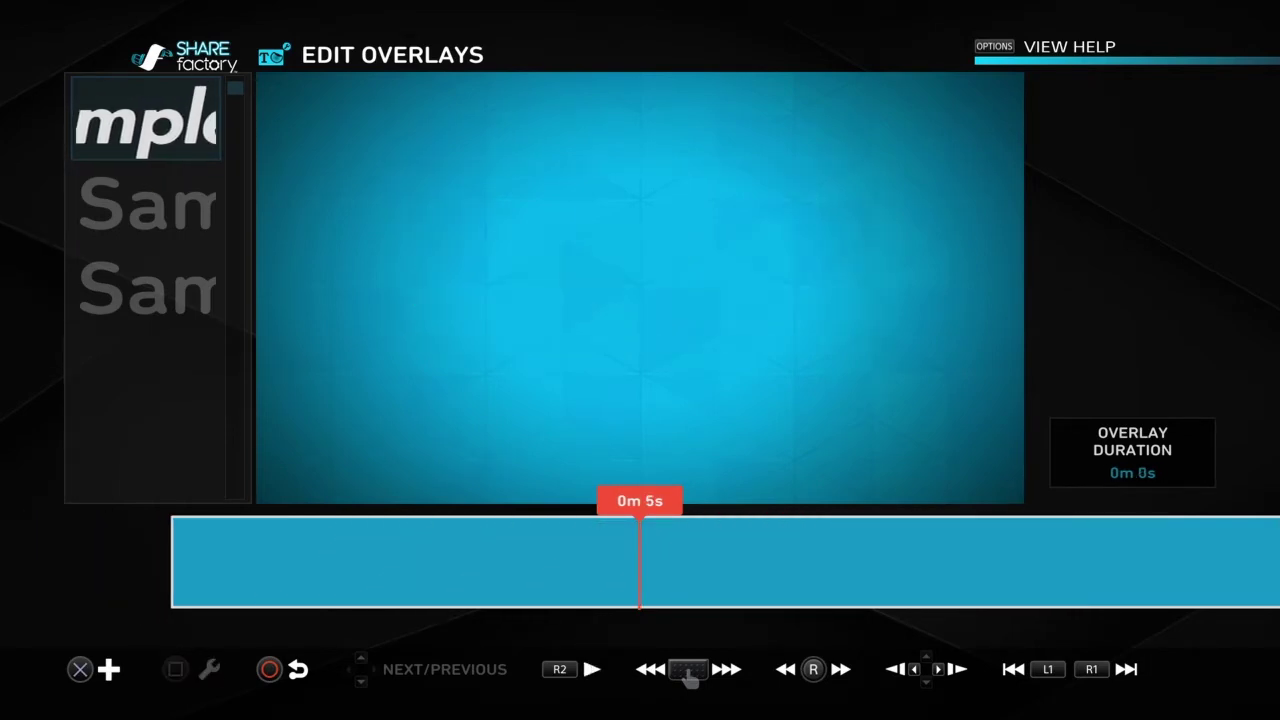
{"action": "key", "text": "space"}
{"action": "key", "text": "Left"}
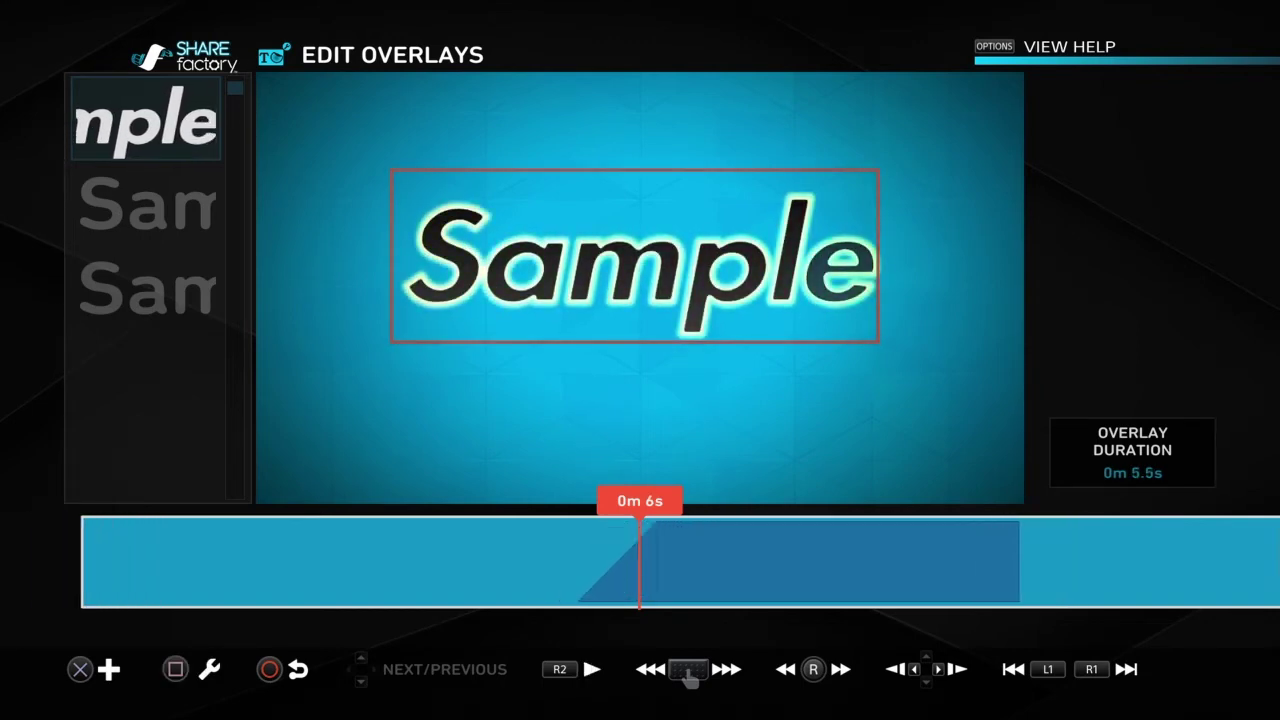
{"action": "key", "text": "Left"}
{"action": "key", "text": "space"}
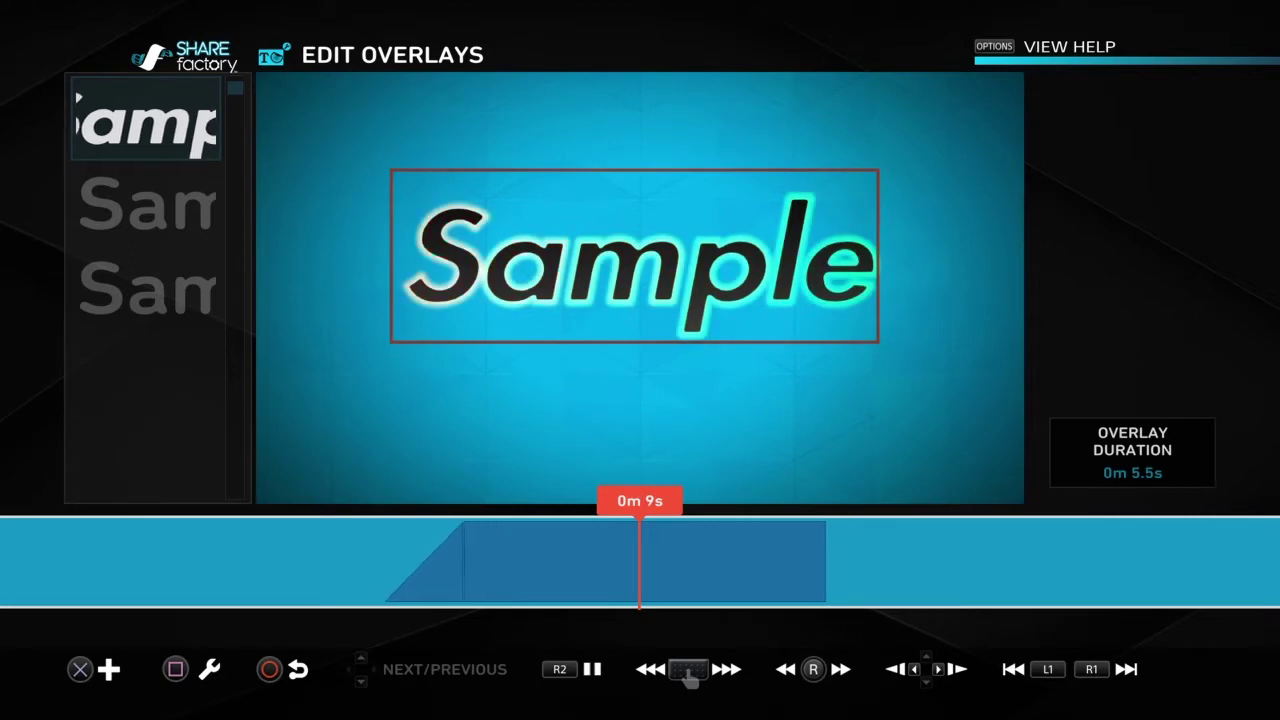
{"action": "key", "text": "Return"}
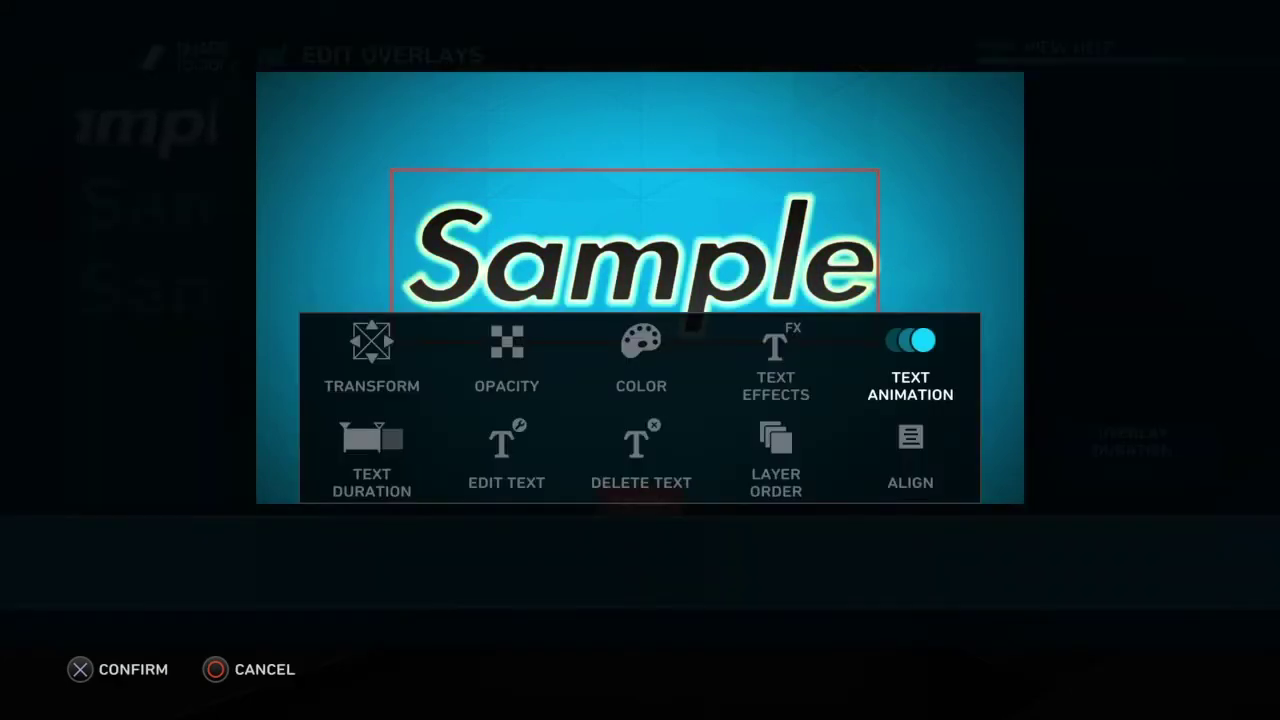
{"action": "key", "text": "Return"}
{"action": "key", "text": "Return"}
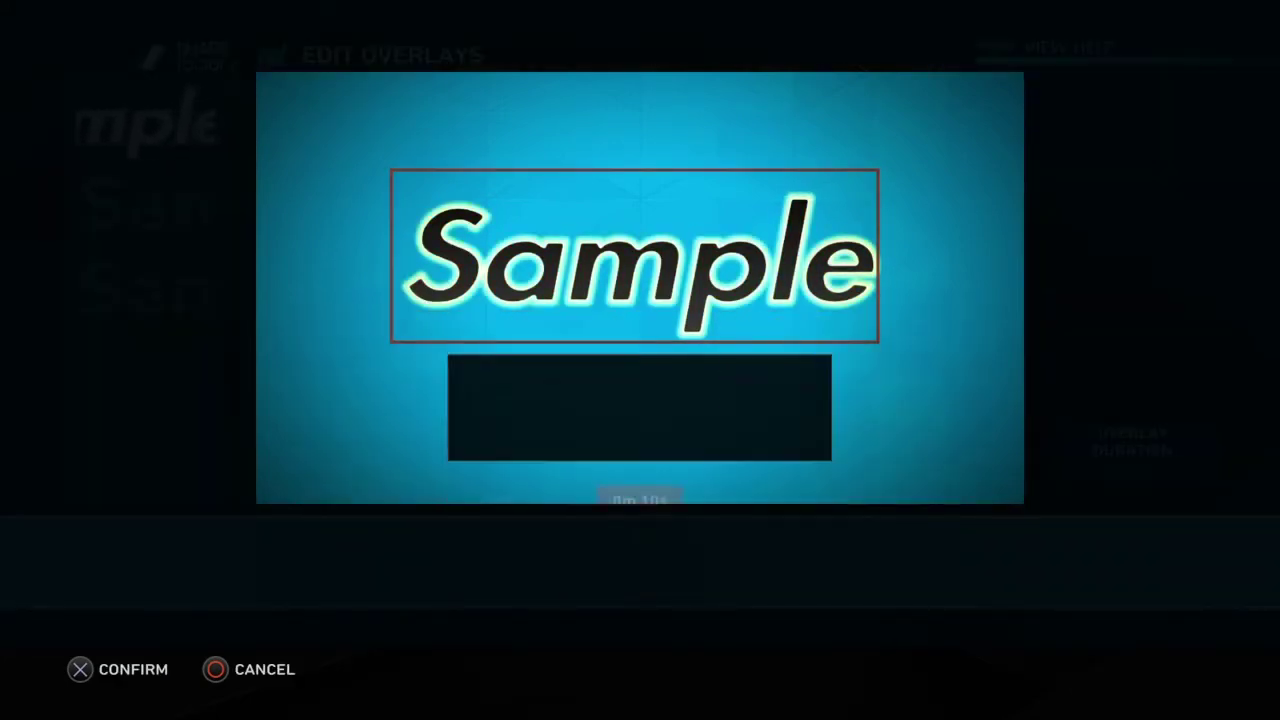
{"action": "key", "text": "Escape"}
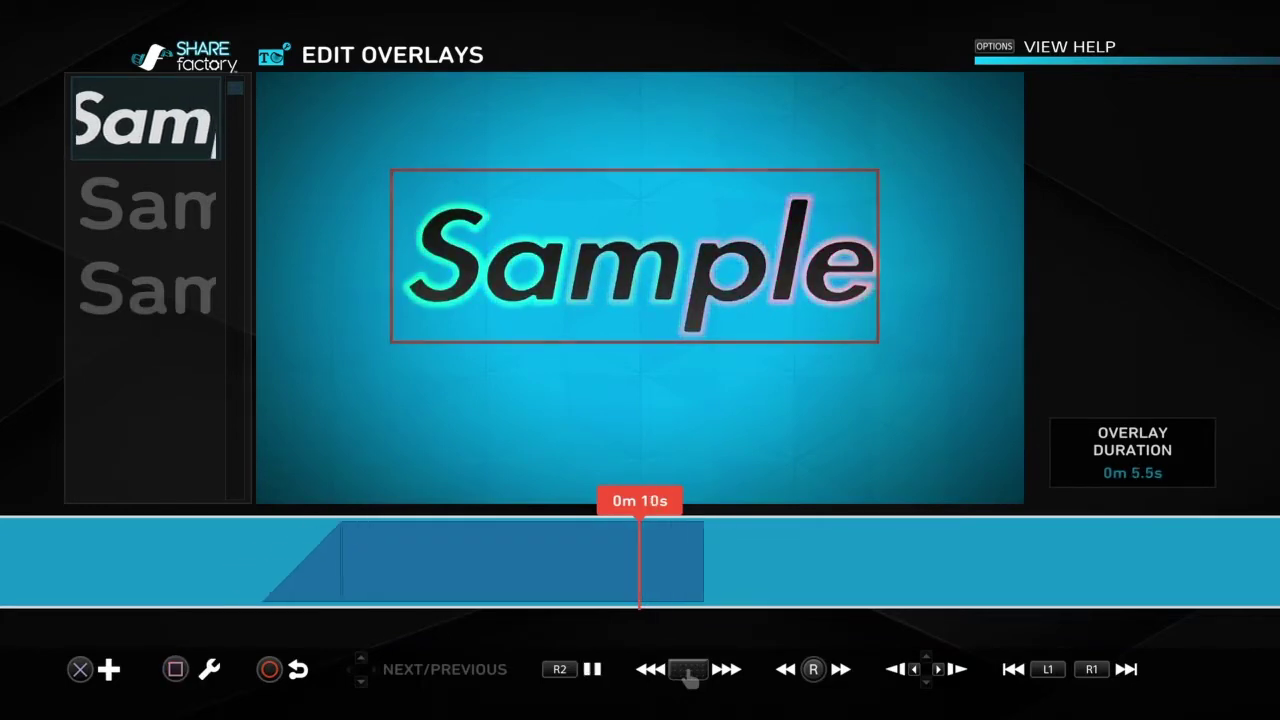
Apply the Wipe Out ending animation to the black italic Sample text and return to the overlay track.
{"action": "key", "text": "Left"}
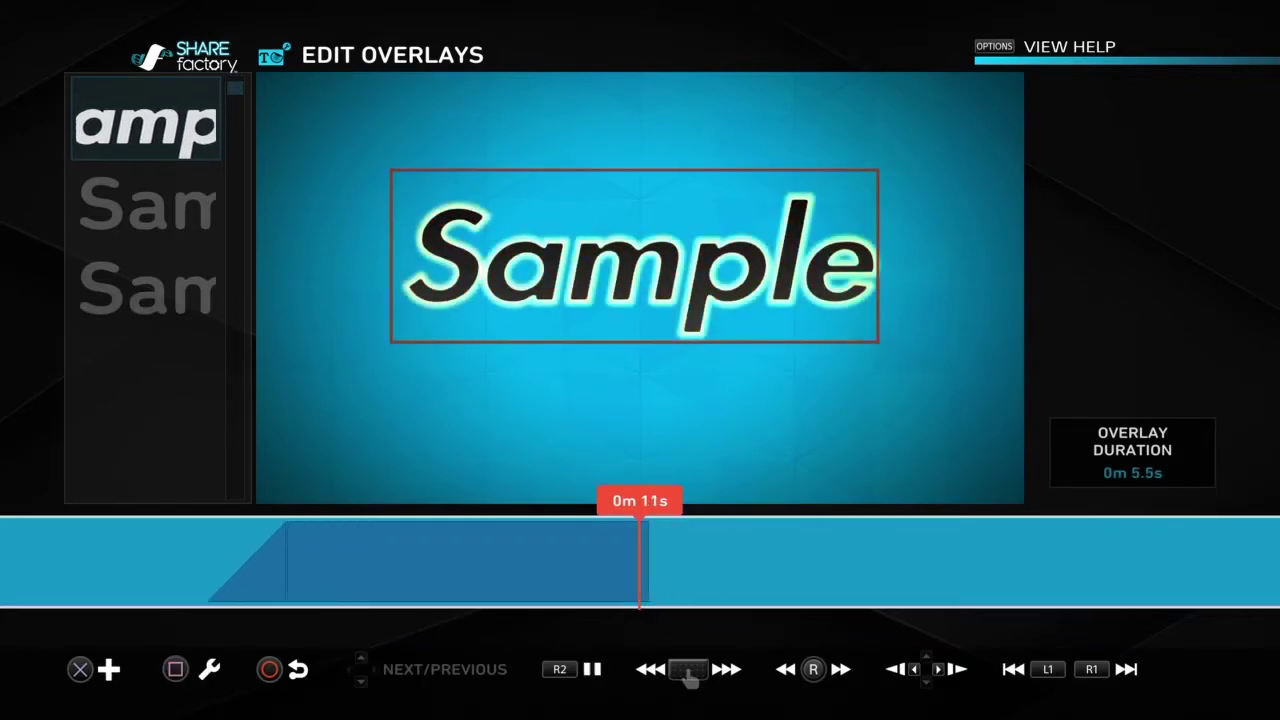
{"action": "key", "text": "F2"}
{"action": "key", "text": "Return"}
{"action": "key", "text": "Right"}
{"action": "key", "text": "Return"}
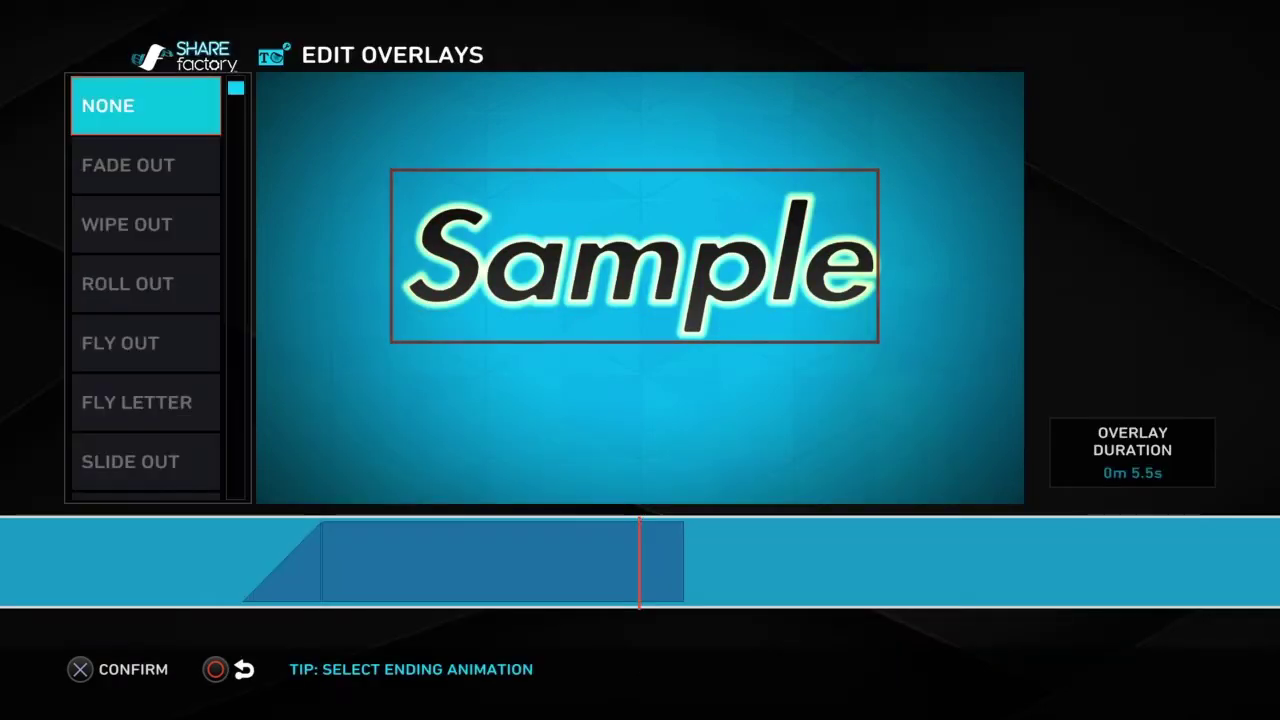
{"action": "key", "text": "Down"}
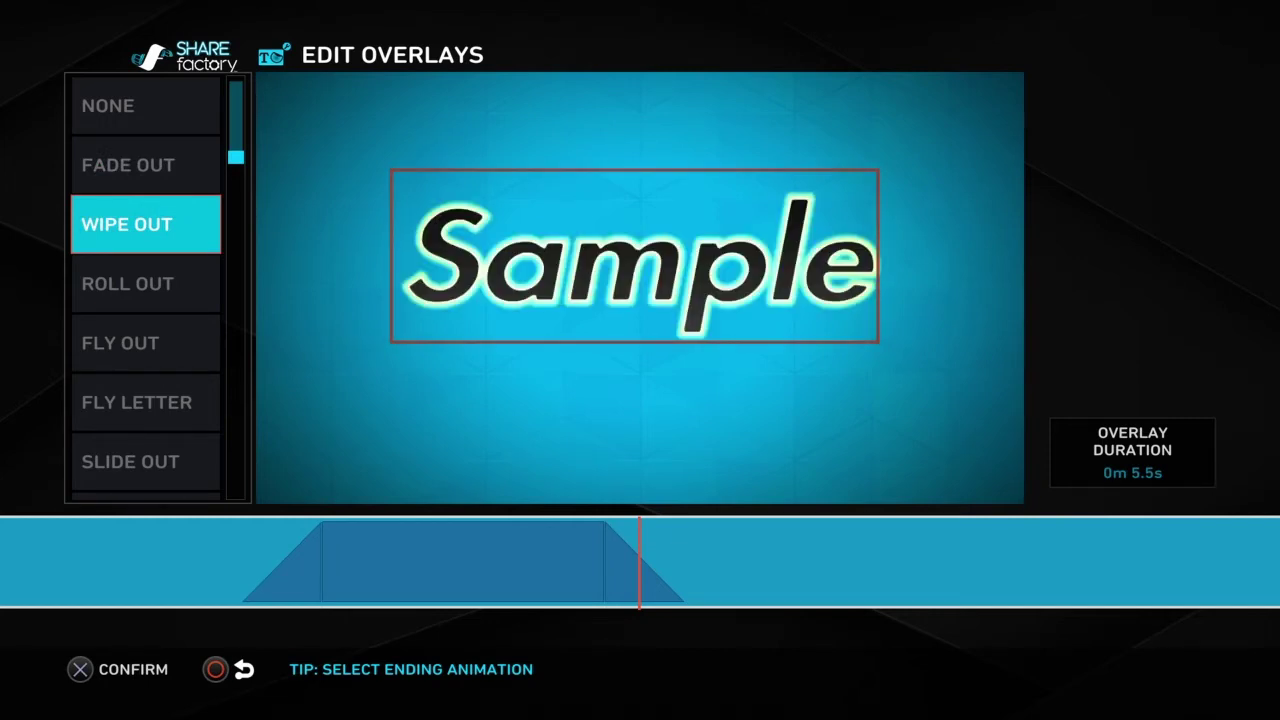
{"action": "key", "text": "Return"}
{"action": "key", "text": "Escape"}
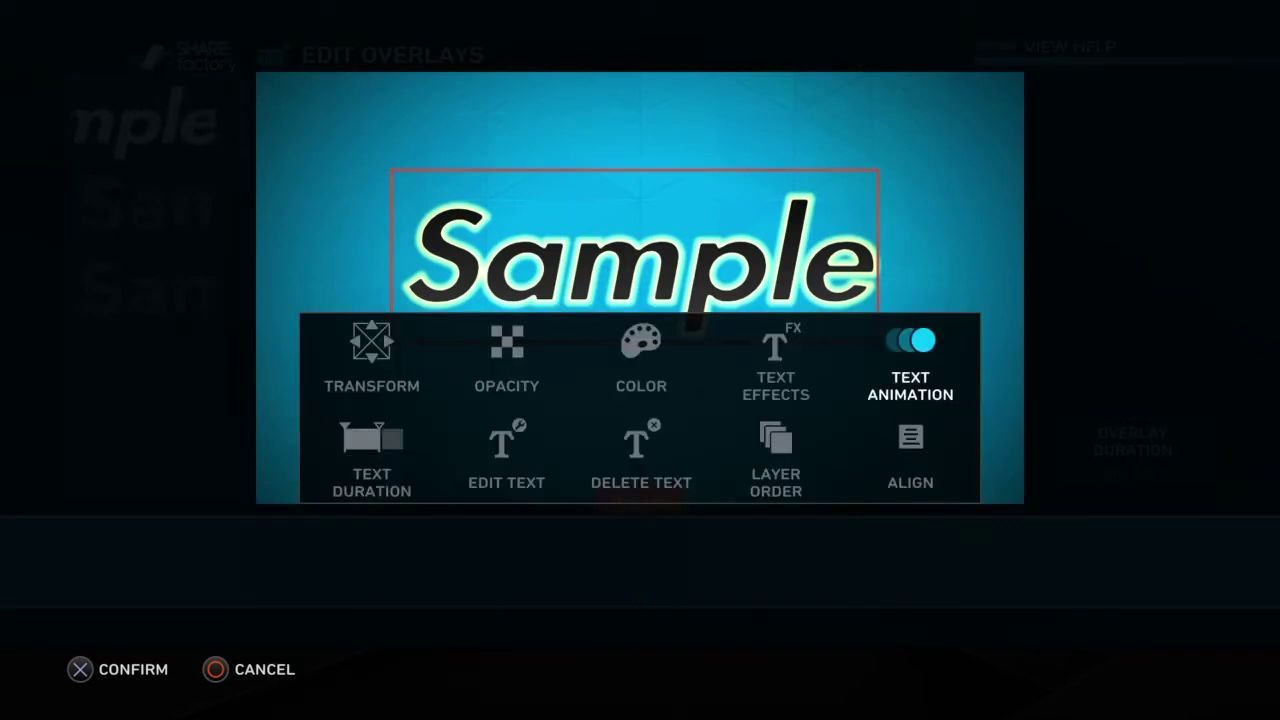
{"action": "key", "text": "Escape"}
Play the black italic Sample title from its start through its end to check the Wipe Out animation.
{"action": "key", "text": "Left"}
{"action": "key", "text": "Left"}
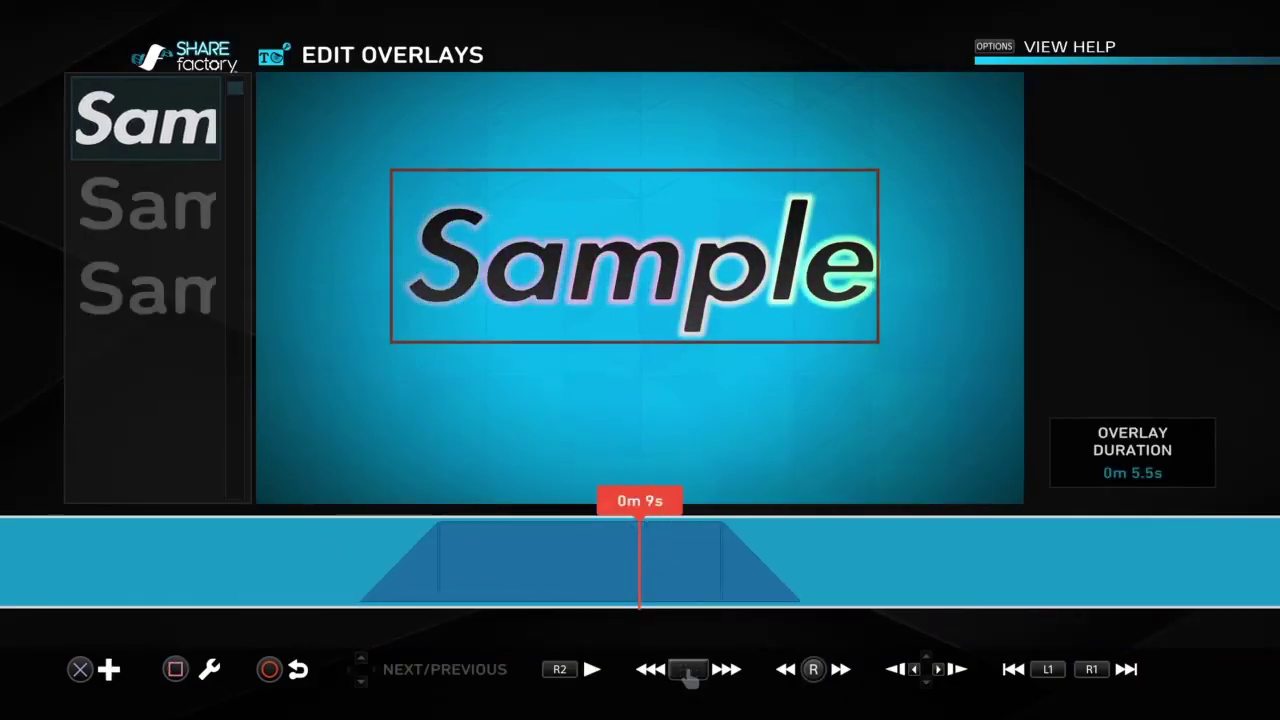
{"action": "key", "text": "Right"}
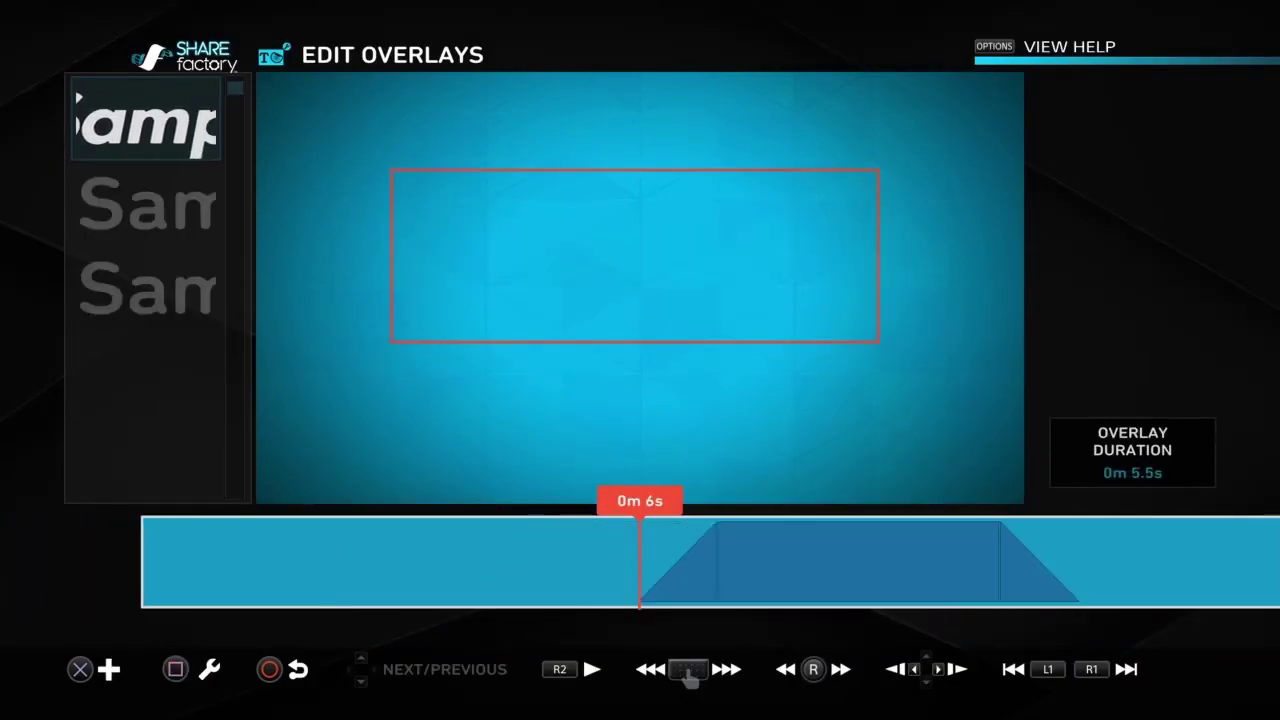
{"action": "key", "text": "Left"}
{"action": "key", "text": "Left"}
{"action": "key", "text": "space"}
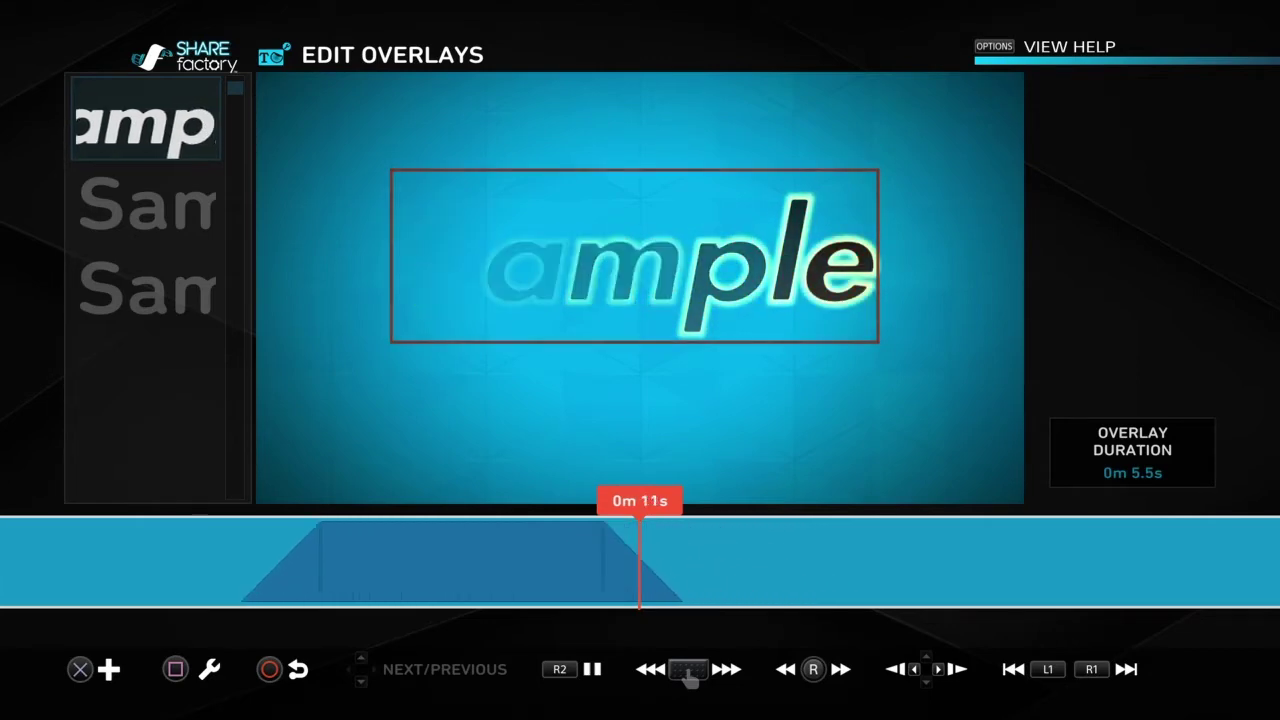
{"action": "key", "text": "space"}
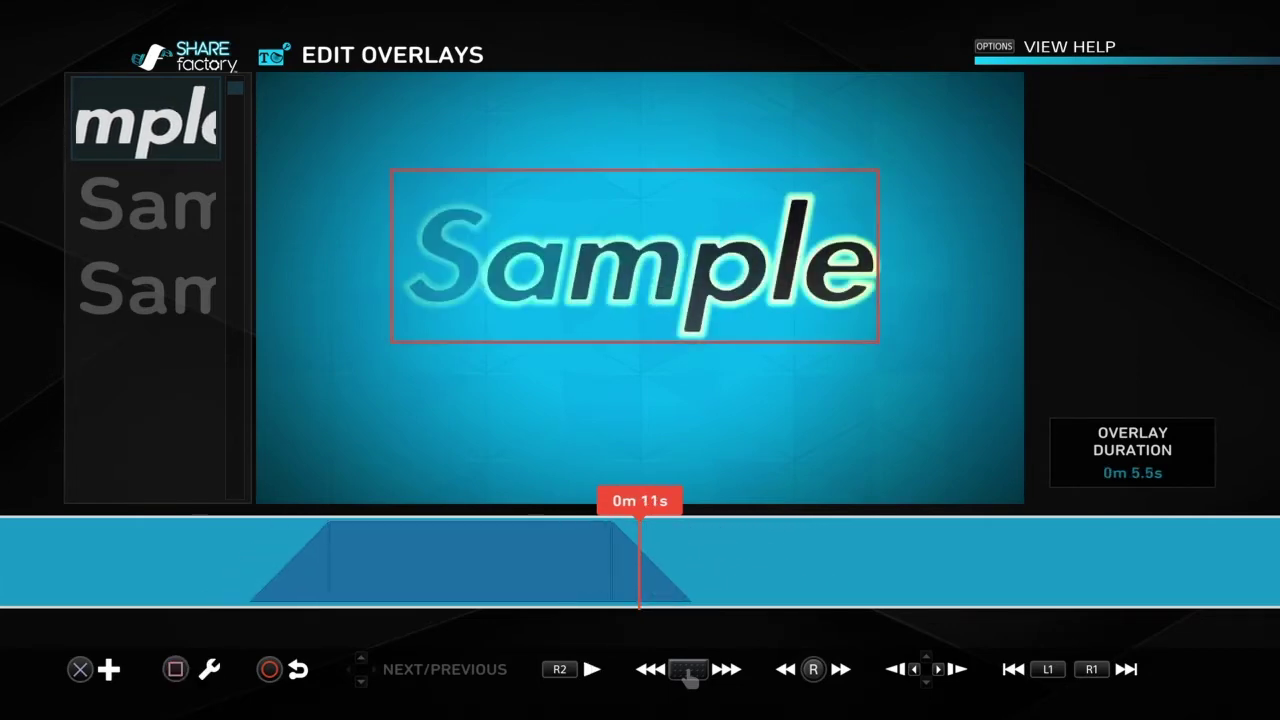
Browse the text overlay styles for a new title just past the end of the black italic Sample text.
{"action": "key", "text": "Right"}
{"action": "key", "text": "Right"}
{"action": "key", "text": "Right"}
{"action": "key", "text": "Right"}
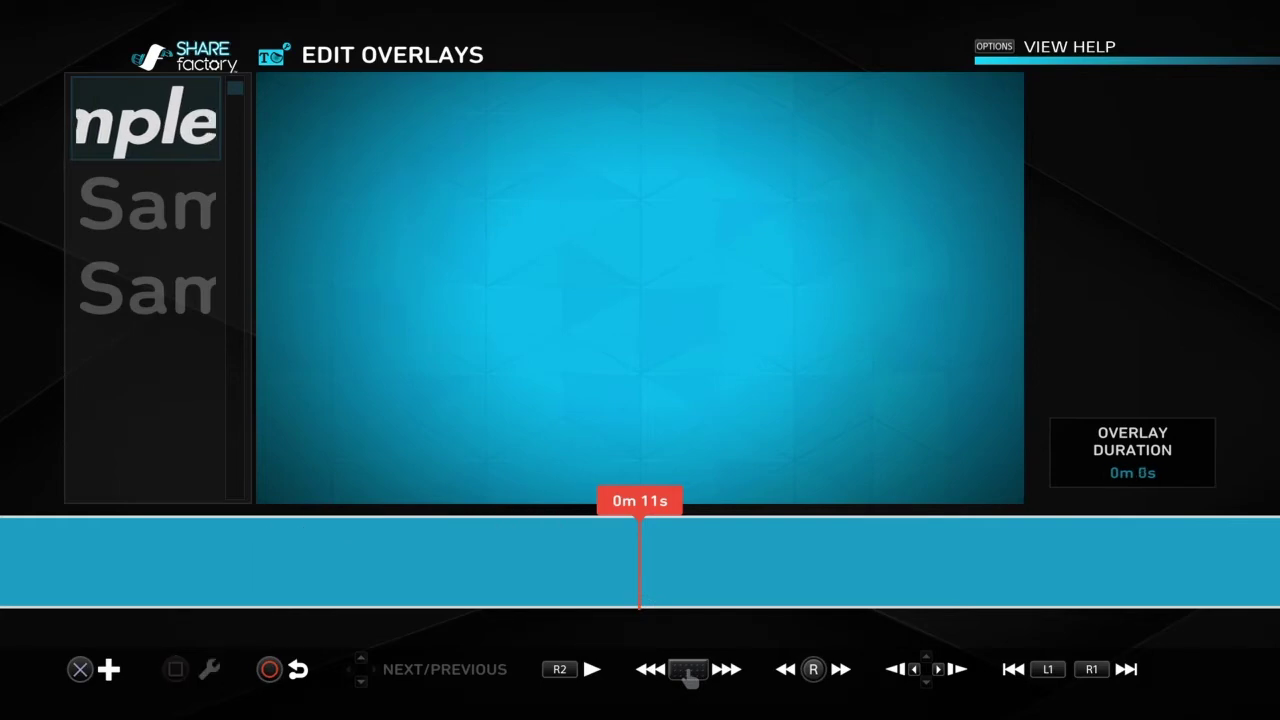
{"action": "key", "text": "Return"}
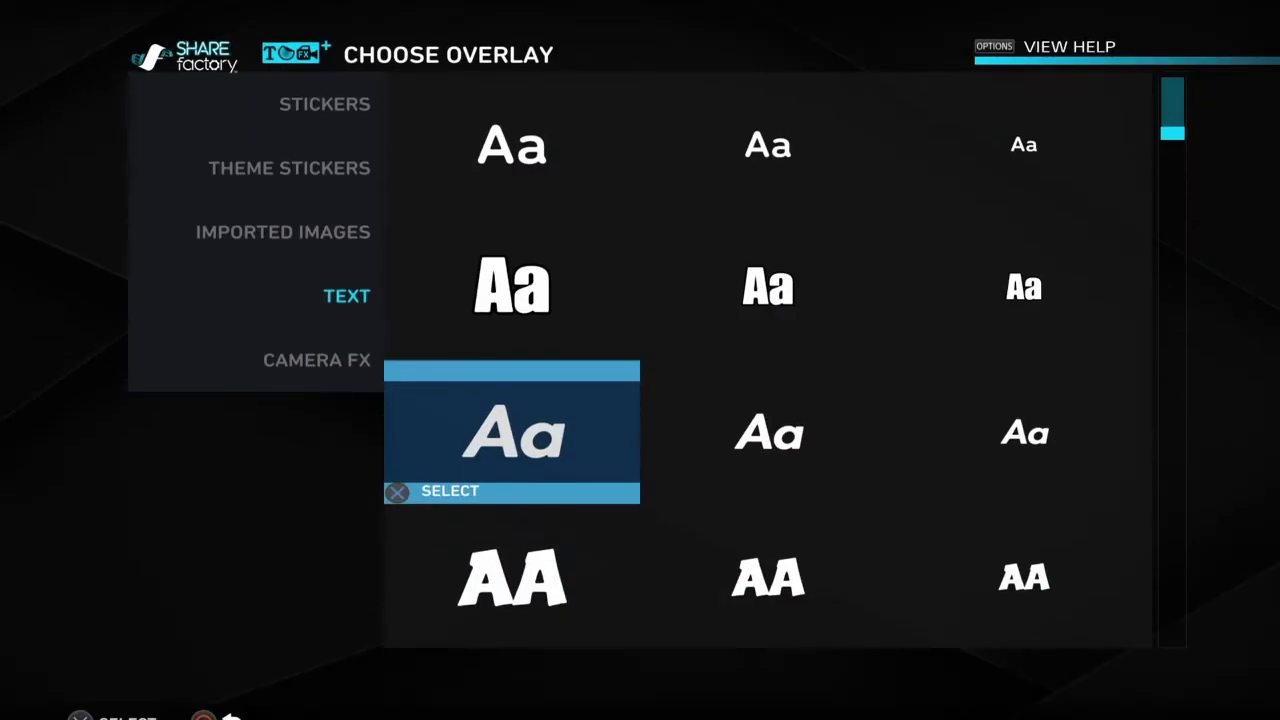
{"action": "key", "text": "Right"}
{"action": "key", "text": "Up"}
{"action": "key", "text": "Left"}
{"action": "key", "text": "Up"}
{"action": "key", "text": "Down"}
{"action": "key", "text": "Return"}
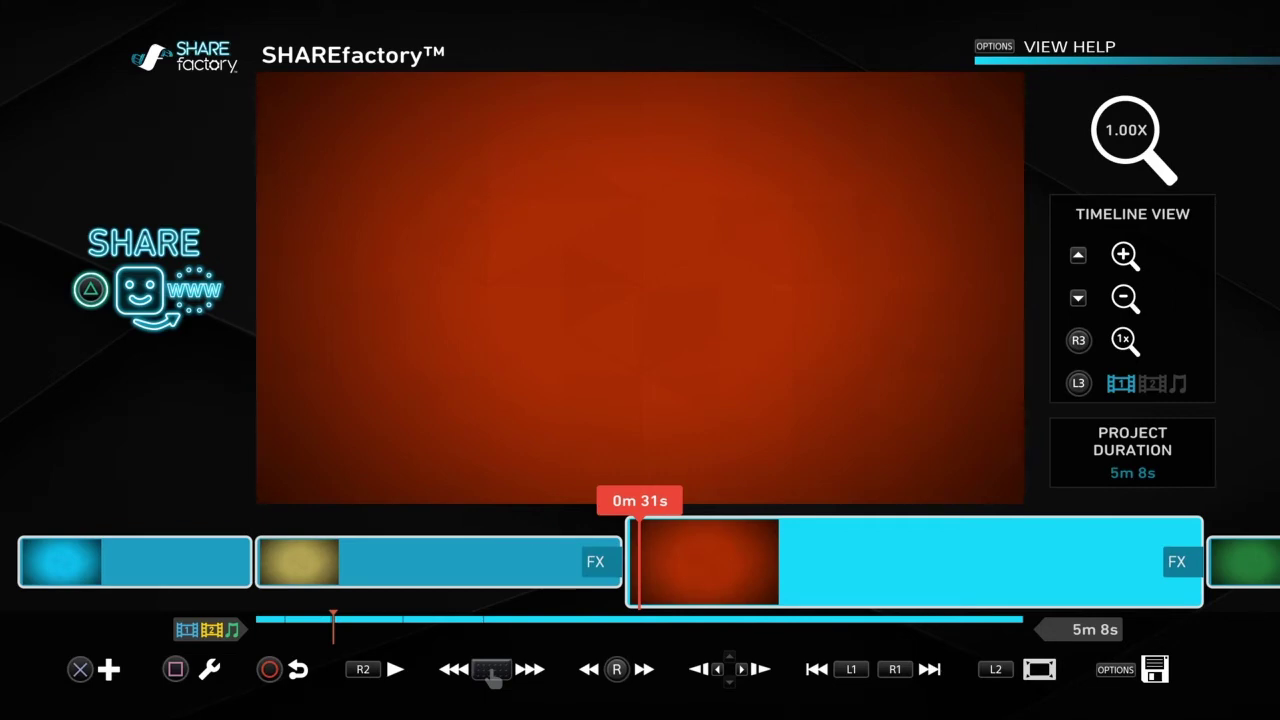
Go back to the start of the yellow clip on the main timeline and play it.
{"action": "key", "text": "Left"}
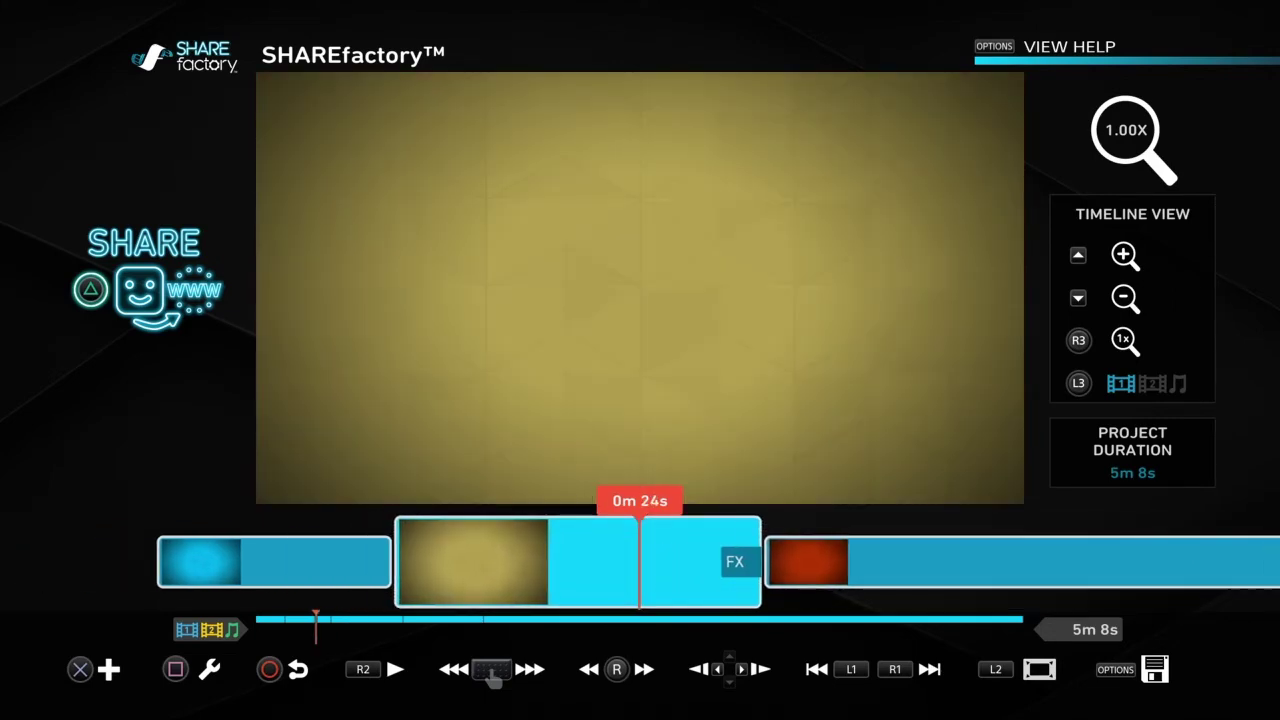
{"action": "key", "text": "Right"}
{"action": "key", "text": "Left"}
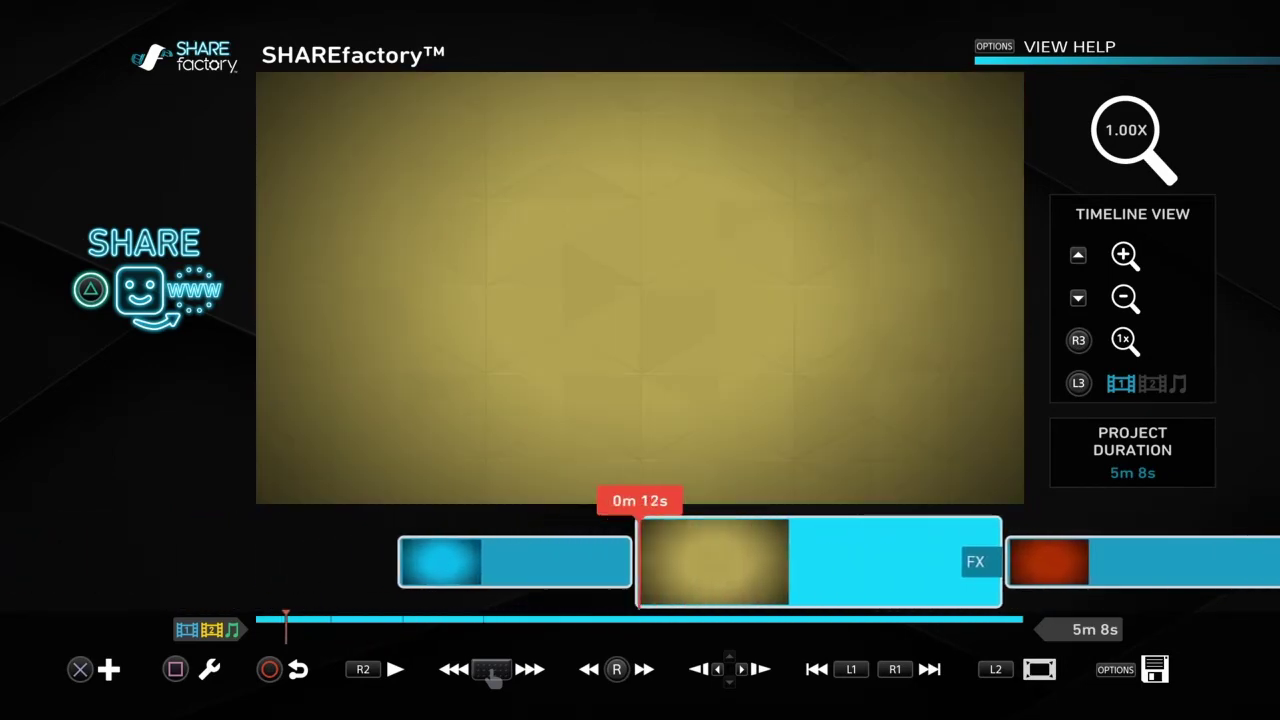
{"action": "key", "text": "space"}
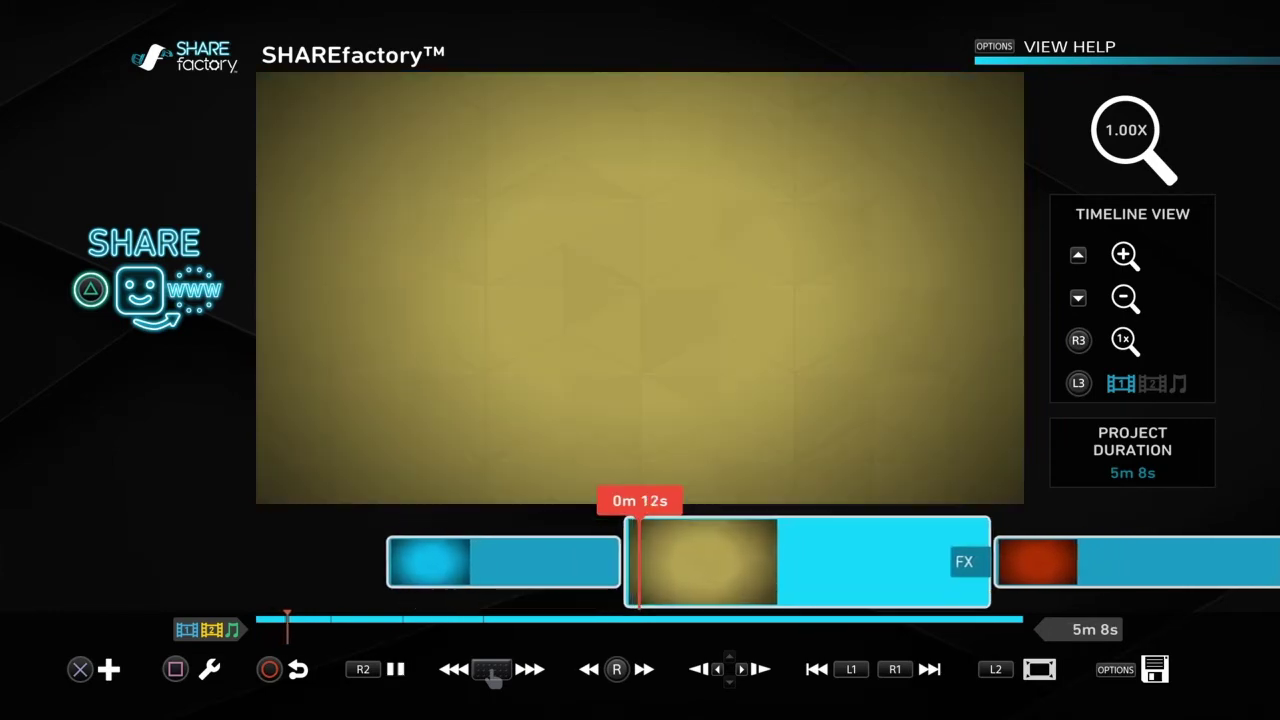
Add a transition between the first blue clip and the yellow clip.
{"action": "key", "text": "Left"}
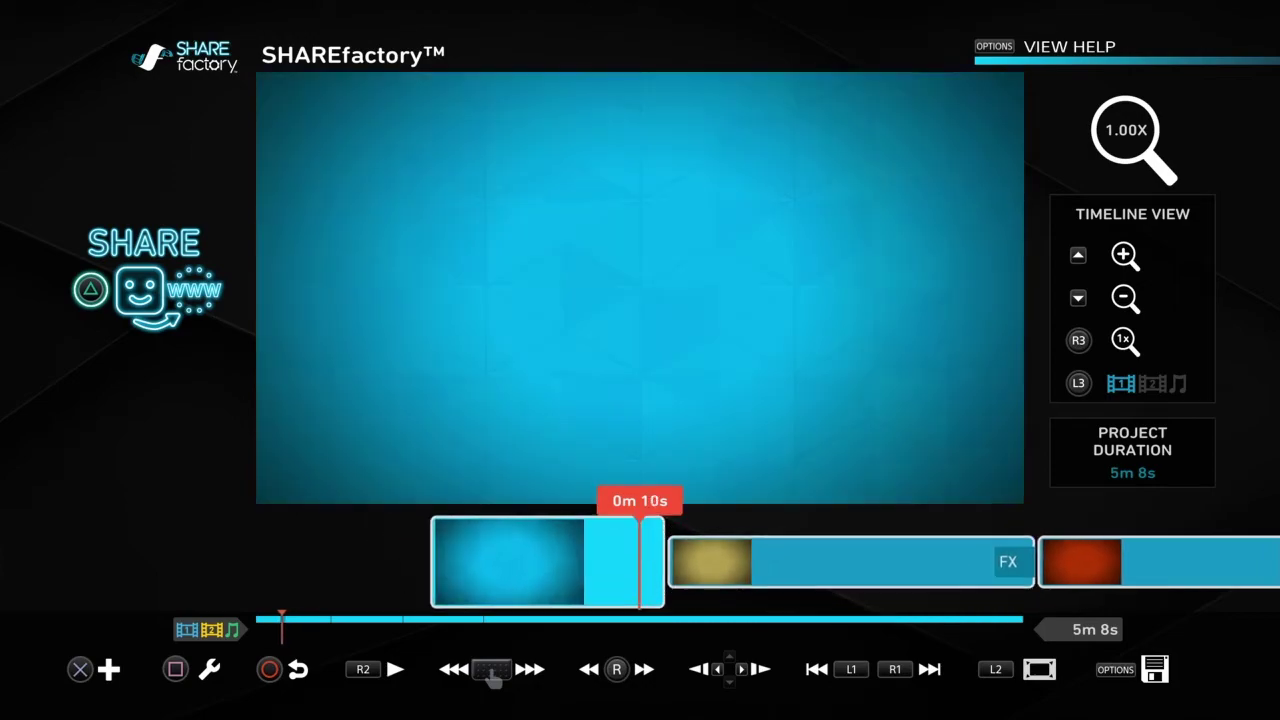
{"action": "key", "text": "Return"}
{"action": "key", "text": "Right"}
{"action": "key", "text": "Left"}
{"action": "key", "text": "Return"}
{"action": "key", "text": "Down"}
{"action": "key", "text": "Up"}
{"action": "key", "text": "Return"}
Add Cross Fade transitions from the Dissolves category after the yellow, red and green clips.
{"action": "key", "text": "Right"}
{"action": "key", "text": "Return"}
{"action": "key", "text": "Return"}
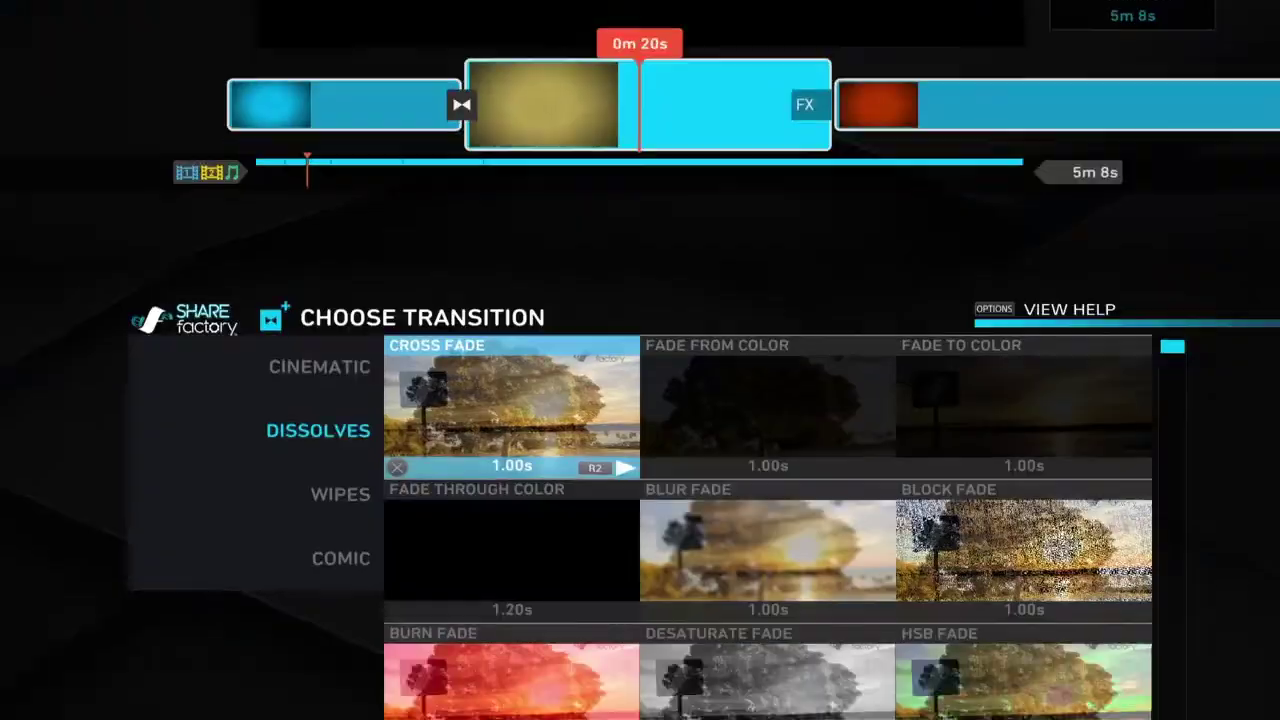
{"action": "key", "text": "Return"}
{"action": "key", "text": "Right"}
{"action": "key", "text": "Return"}
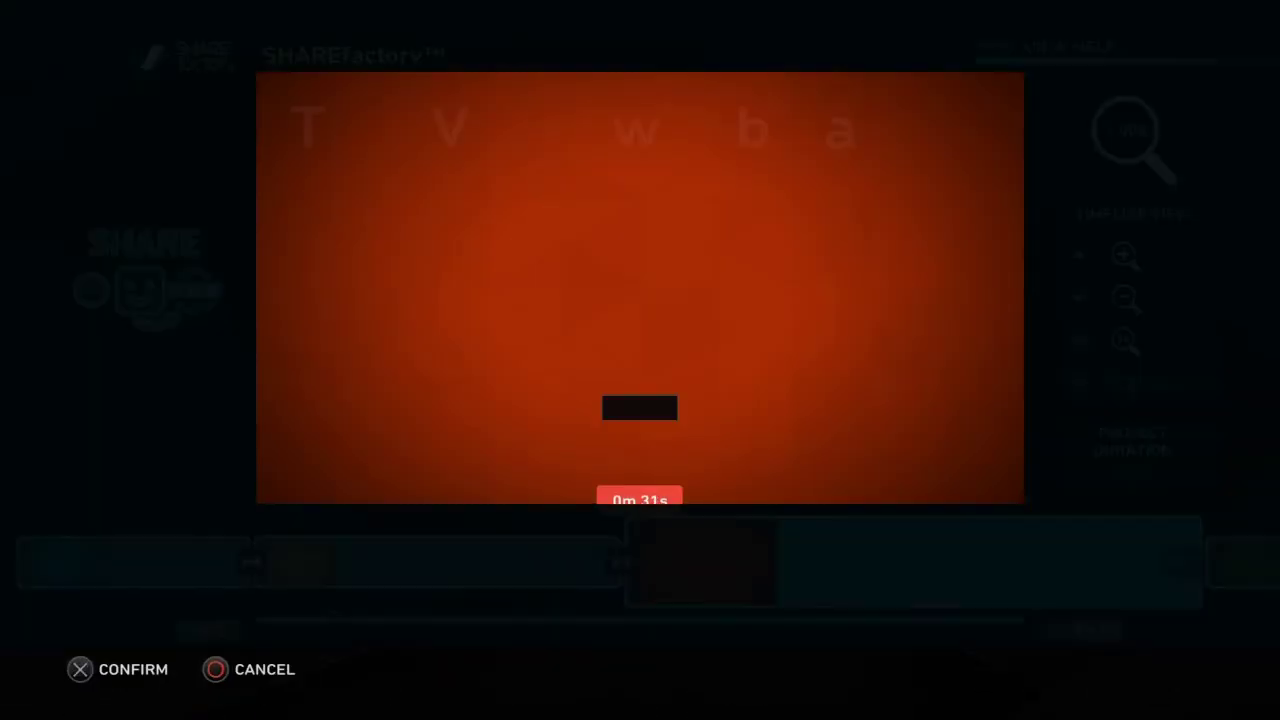
{"action": "key", "text": "Return"}
{"action": "key", "text": "Return"}
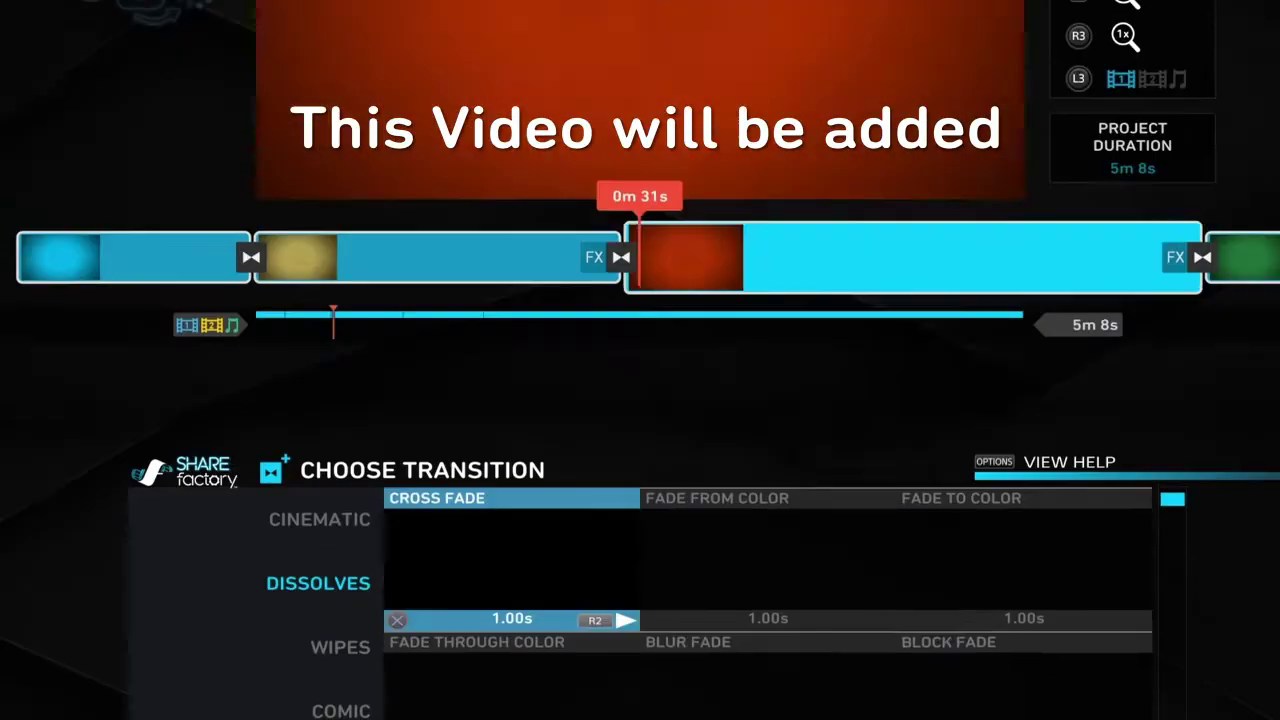
{"action": "key", "text": "Right"}
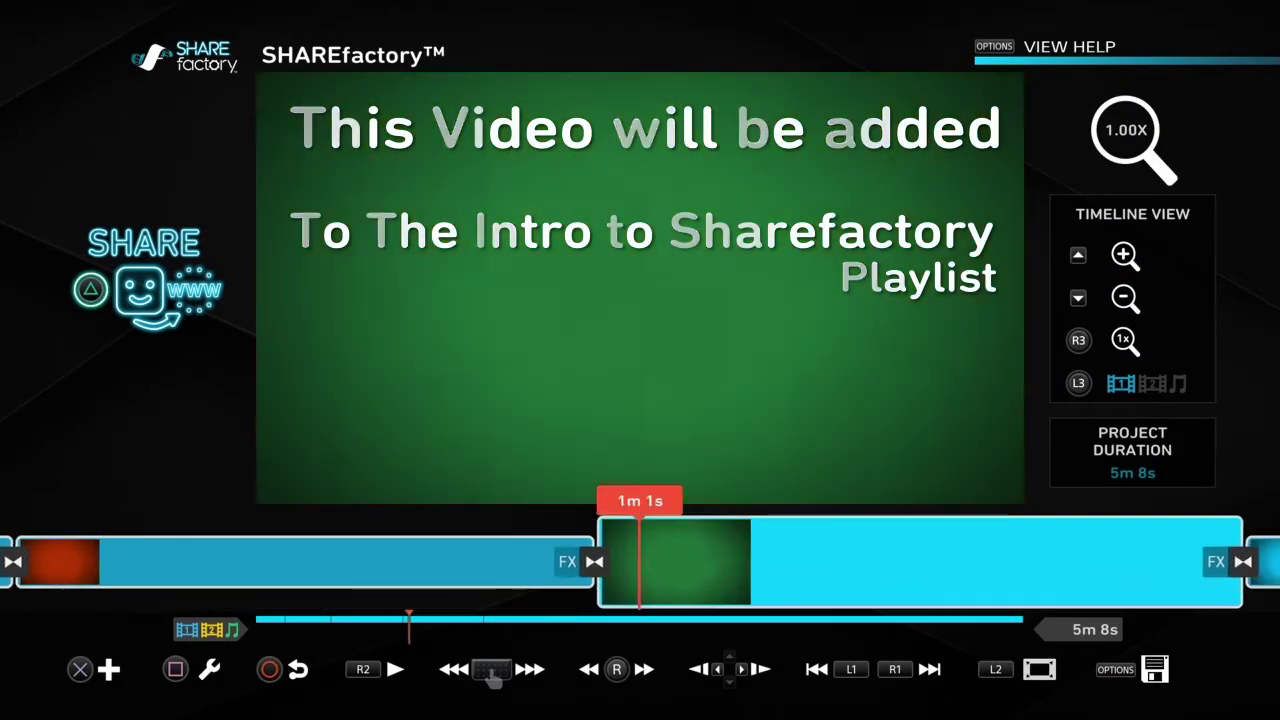
Shorten the green clip by trimming its end back to about 1m 31s.
{"action": "key", "text": "Return"}
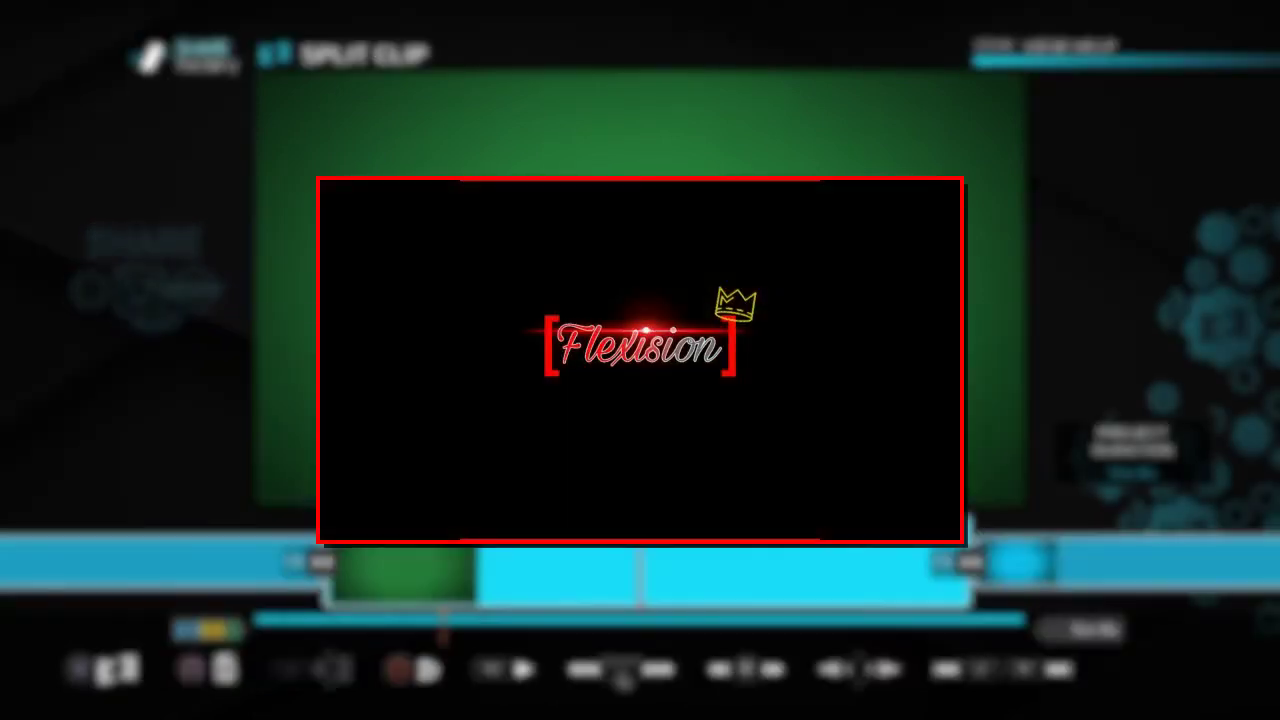
{"action": "key", "text": "Return"}
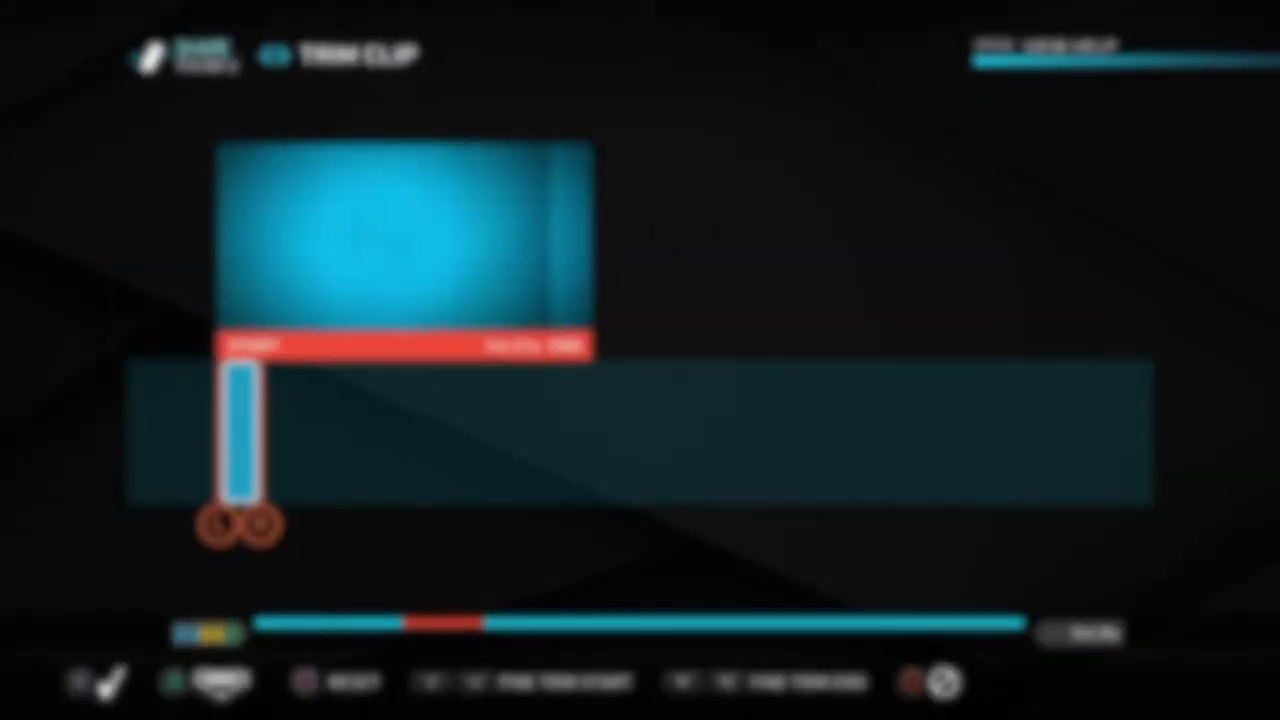
{"action": "key", "text": "Left"}
{"action": "key", "text": "Left"}
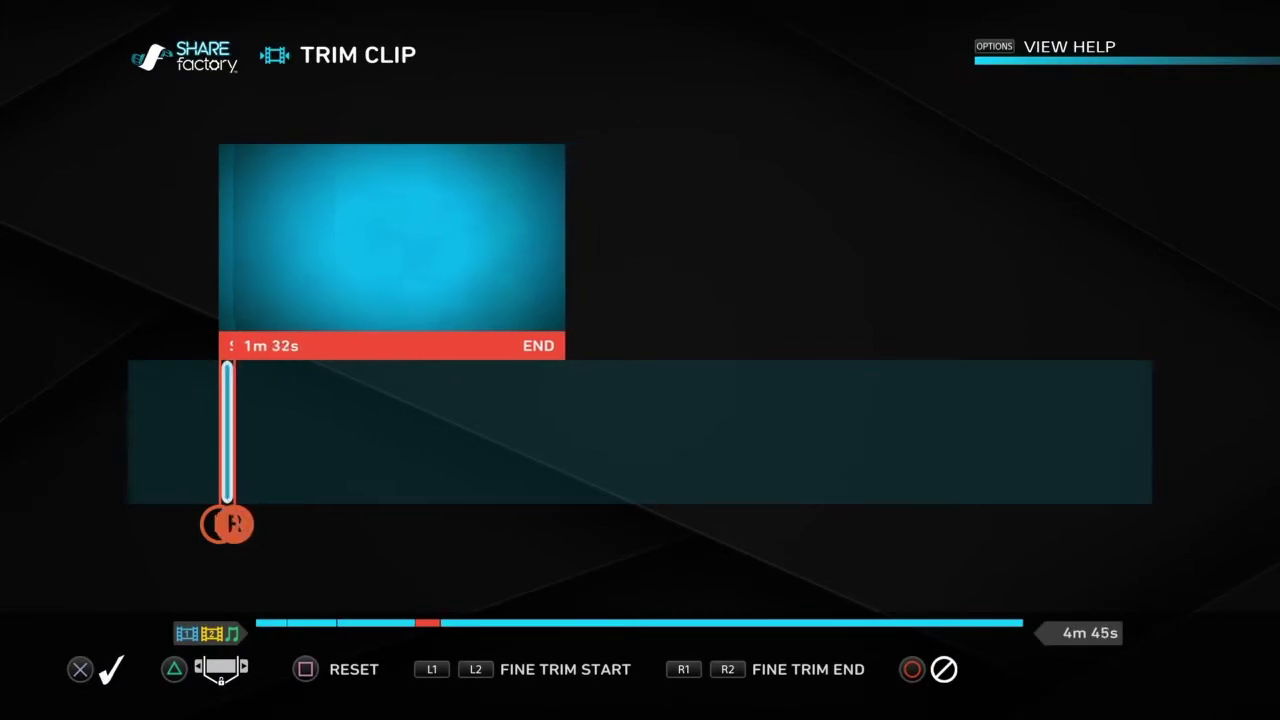
{"action": "key", "text": "Return"}
Shorten the red clip on the main timeline by trimming its end.
{"action": "key", "text": "Left"}
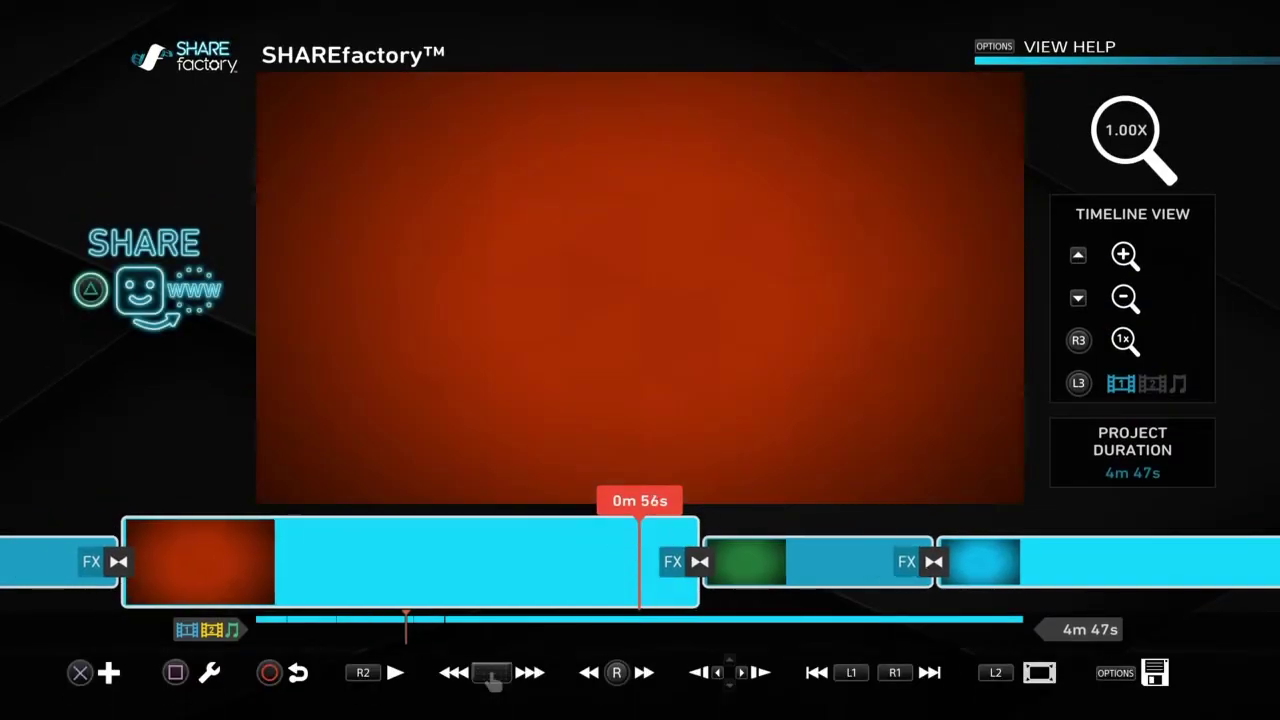
{"action": "key", "text": "Return"}
{"action": "key", "text": "Return"}
{"action": "key", "text": "Left"}
{"action": "key", "text": "Left"}
{"action": "key", "text": "Return"}
Trim the end of the yellow clip back to 0m 43s.
{"action": "key", "text": "Return"}
{"action": "key", "text": "Return"}
{"action": "key", "text": "Left"}
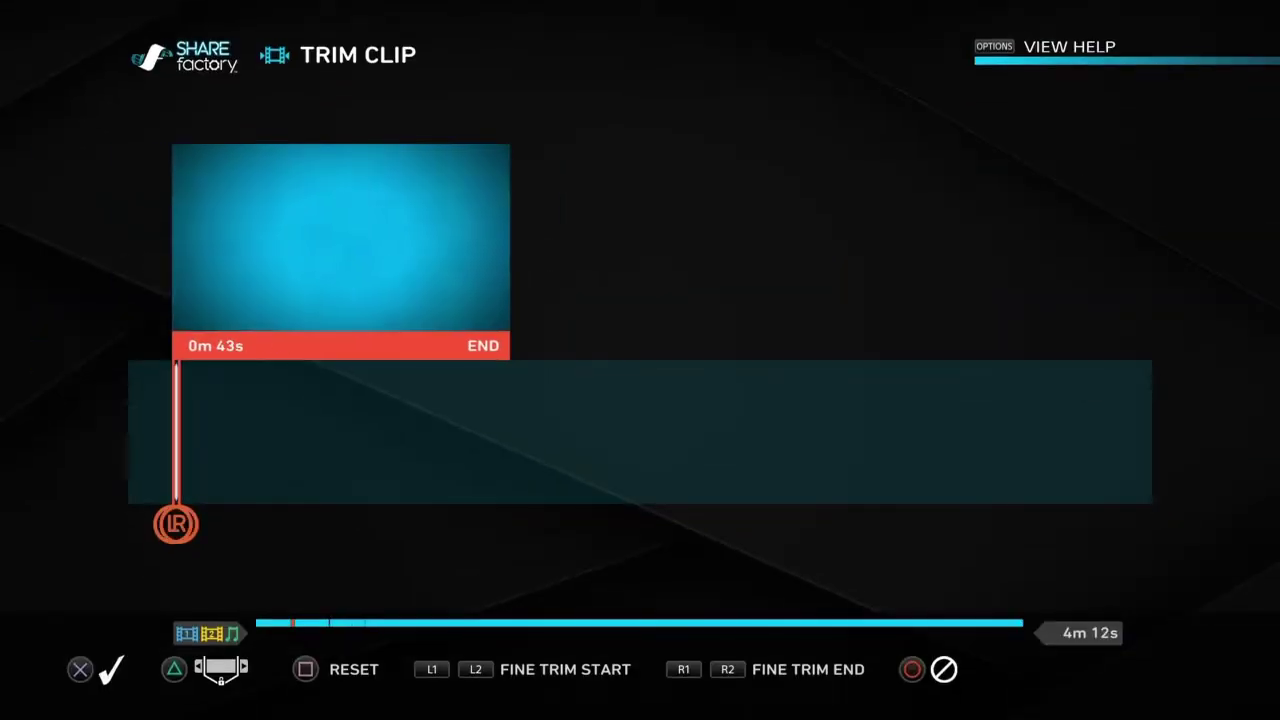
{"action": "key", "text": "Return"}
Trim the red clip's end again so that it spans only a few seconds.
{"action": "key", "text": "Right"}
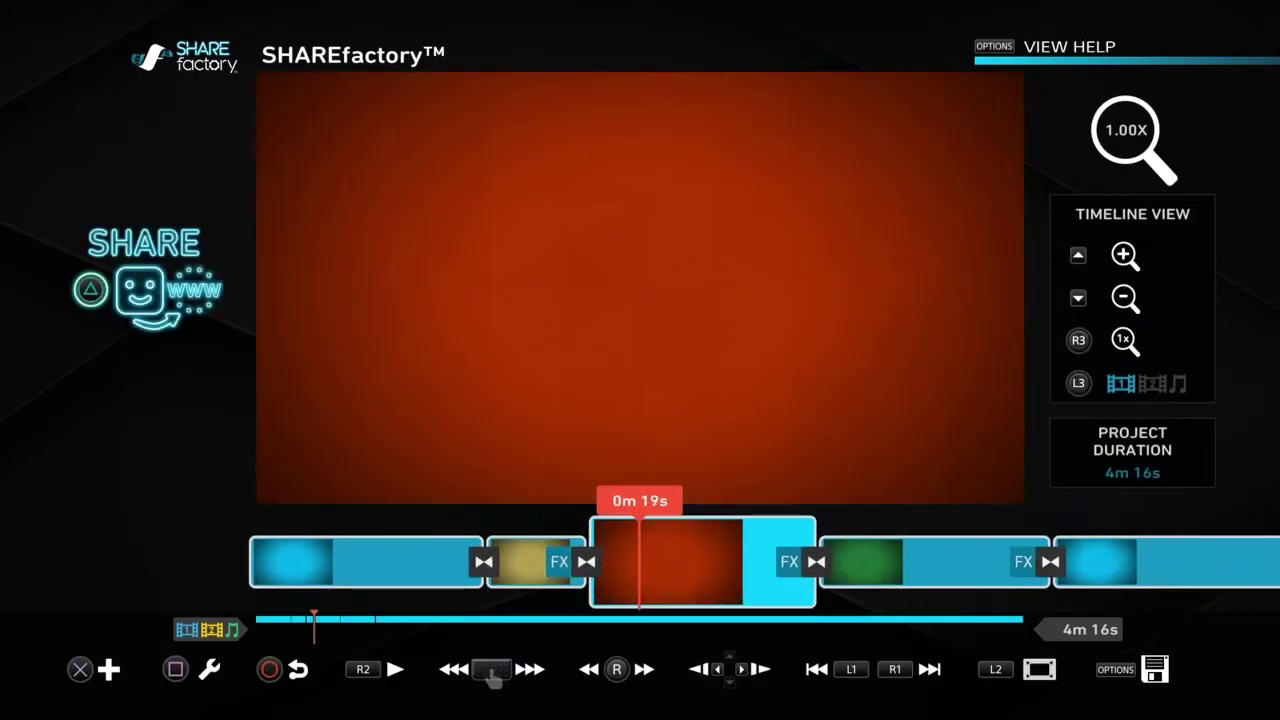
{"action": "key", "text": "Return"}
{"action": "key", "text": "Return"}
{"action": "key", "text": "Return"}
{"action": "key", "text": "Return"}
{"action": "key", "text": "Left"}
{"action": "key", "text": "Left"}
{"action": "key", "text": "Return"}
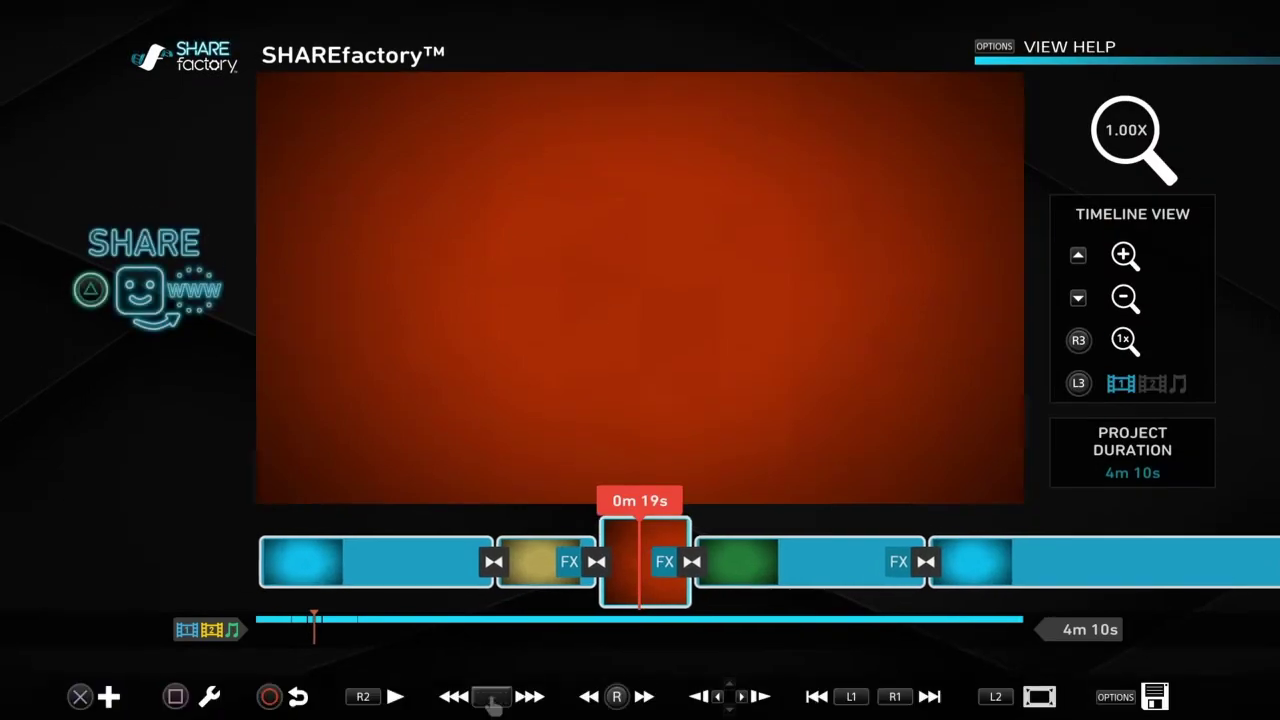
Trim the yellow clip's end further until only a sliver is left between its two transitions.
{"action": "key", "text": "Left"}
{"action": "key", "text": "Return"}
{"action": "key", "text": "Return"}
{"action": "key", "text": "Left"}
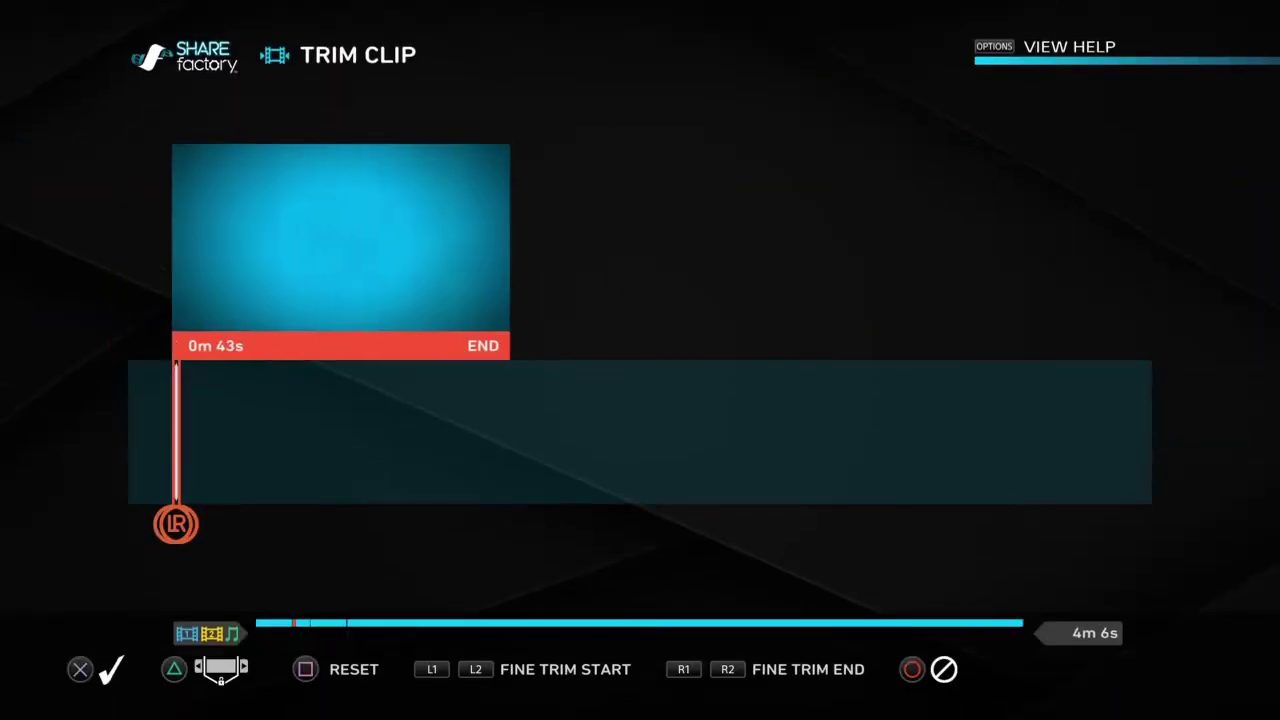
{"action": "key", "text": "Return"}
Trim a little more off the end of the already shortened red clip.
{"action": "key", "text": "Right"}
{"action": "key", "text": "Return"}
{"action": "key", "text": "Return"}
{"action": "key", "text": "Left"}
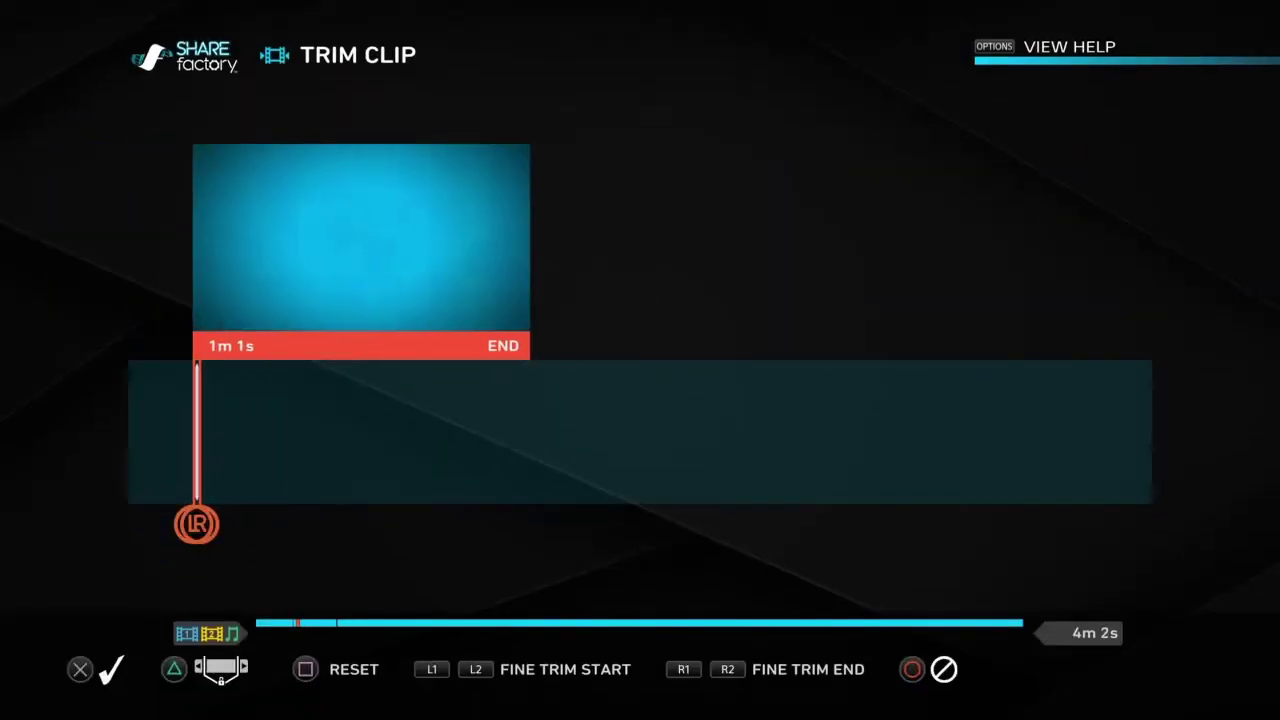
{"action": "key", "text": "Return"}
Trim the end of the first blue clip in two passes until it is only a short piece.
{"action": "key", "text": "Left"}
{"action": "key", "text": "Return"}
{"action": "key", "text": "Return"}
{"action": "key", "text": "Left"}
{"action": "key", "text": "Return"}
{"action": "key", "text": "Return"}
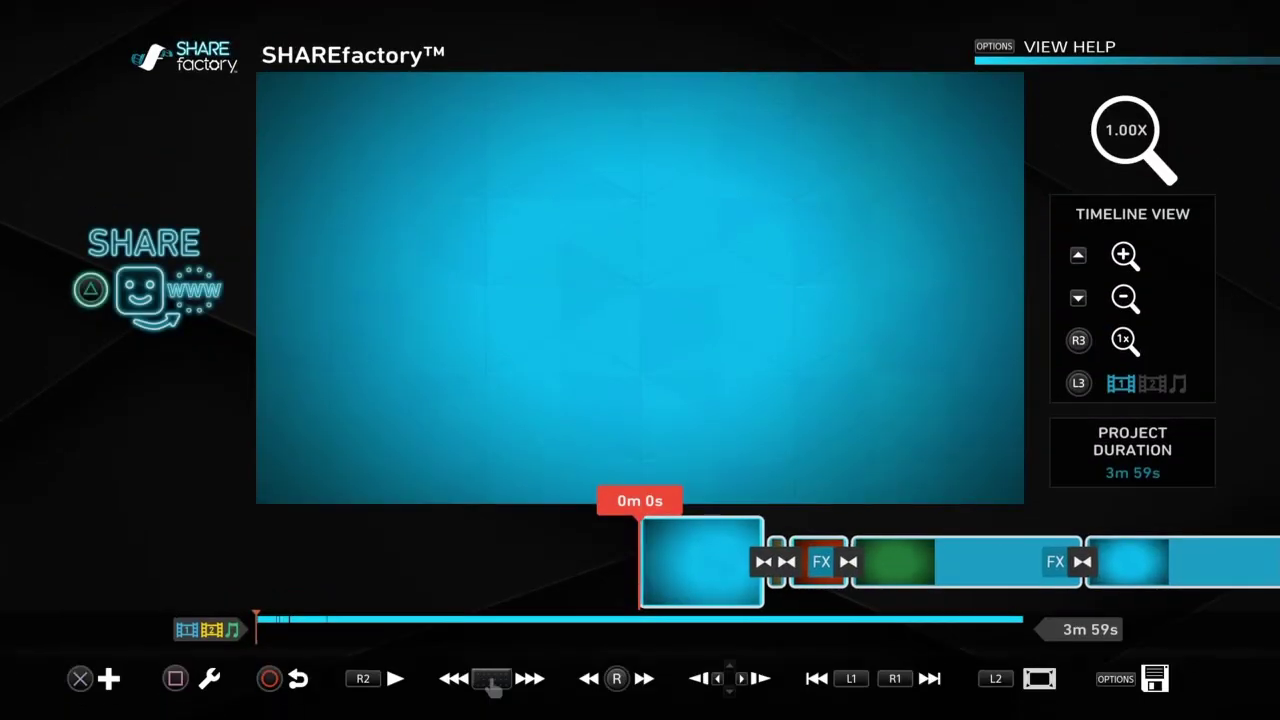
{"action": "key", "text": "Return"}
{"action": "key", "text": "Return"}
{"action": "key", "text": "Return"}
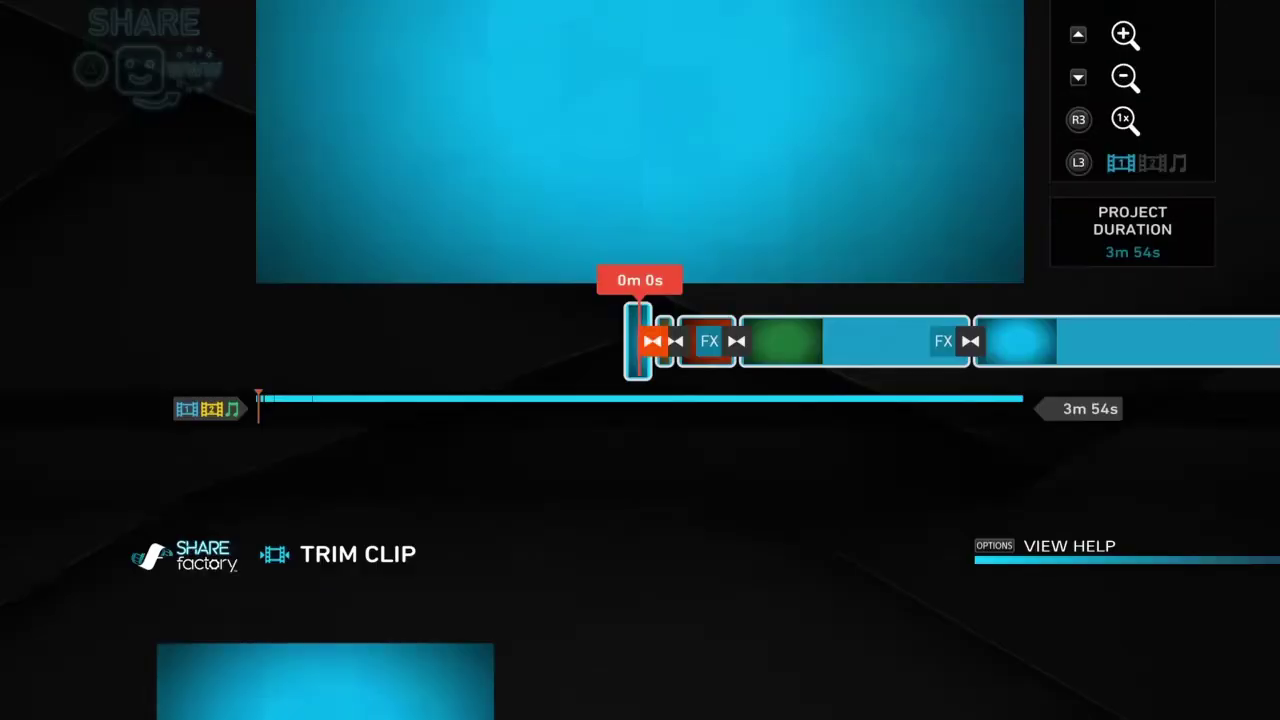
Trim the green clip's end down to a sliver between its two transitions.
{"action": "key", "text": "Right"}
{"action": "key", "text": "Left"}
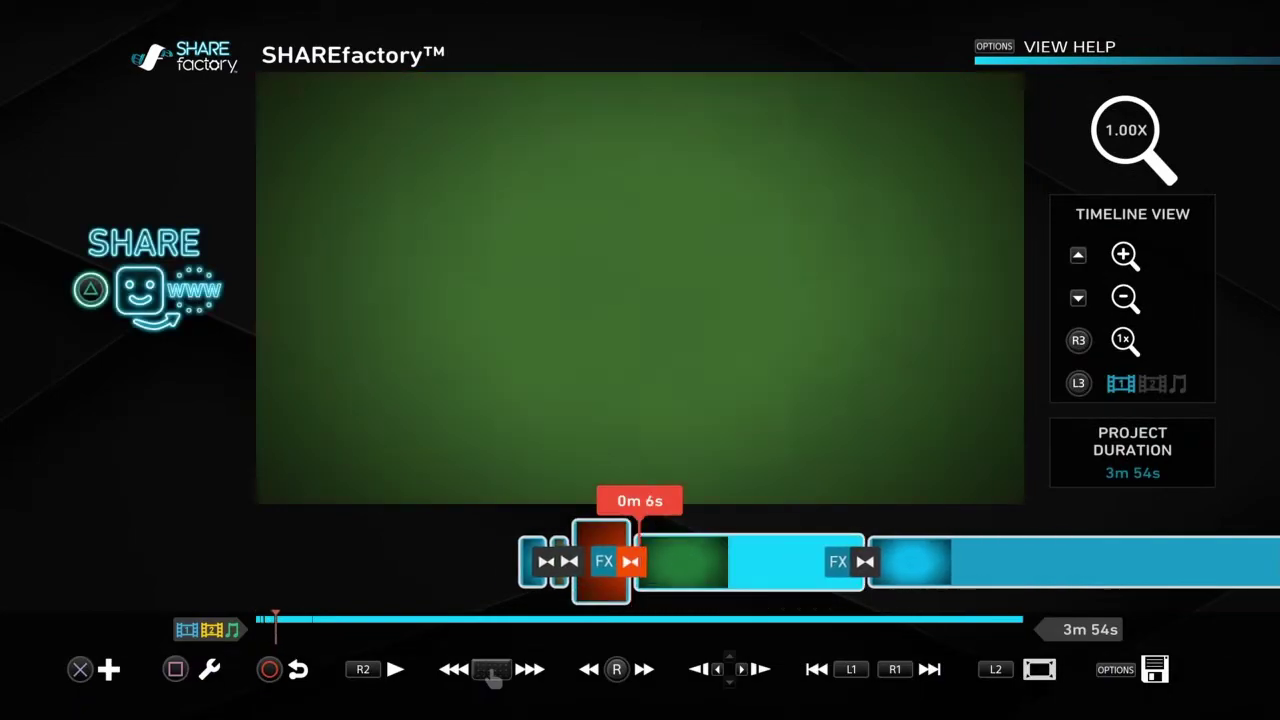
{"action": "key", "text": "Right"}
{"action": "key", "text": "Return"}
{"action": "key", "text": "Return"}
{"action": "key", "text": "Left"}
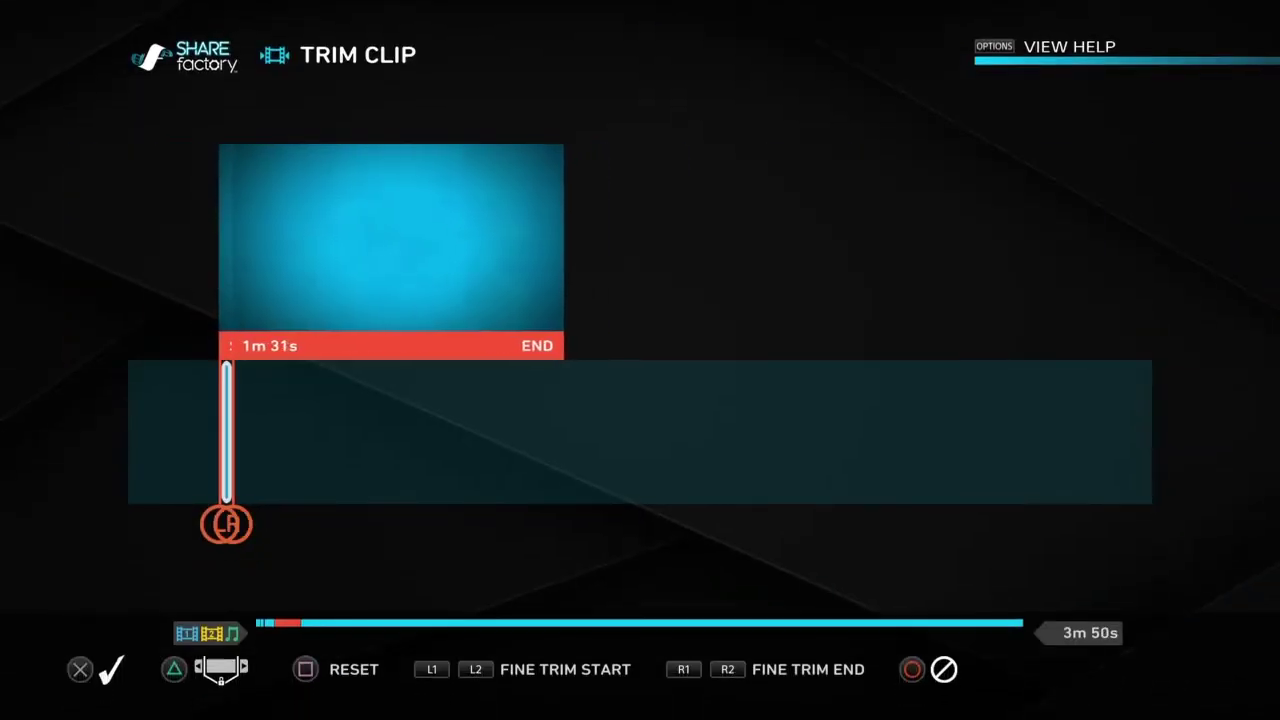
{"action": "key", "text": "Return"}
{"action": "key", "text": "Return"}
{"action": "key", "text": "Return"}
{"action": "key", "text": "Left"}
{"action": "key", "text": "Return"}
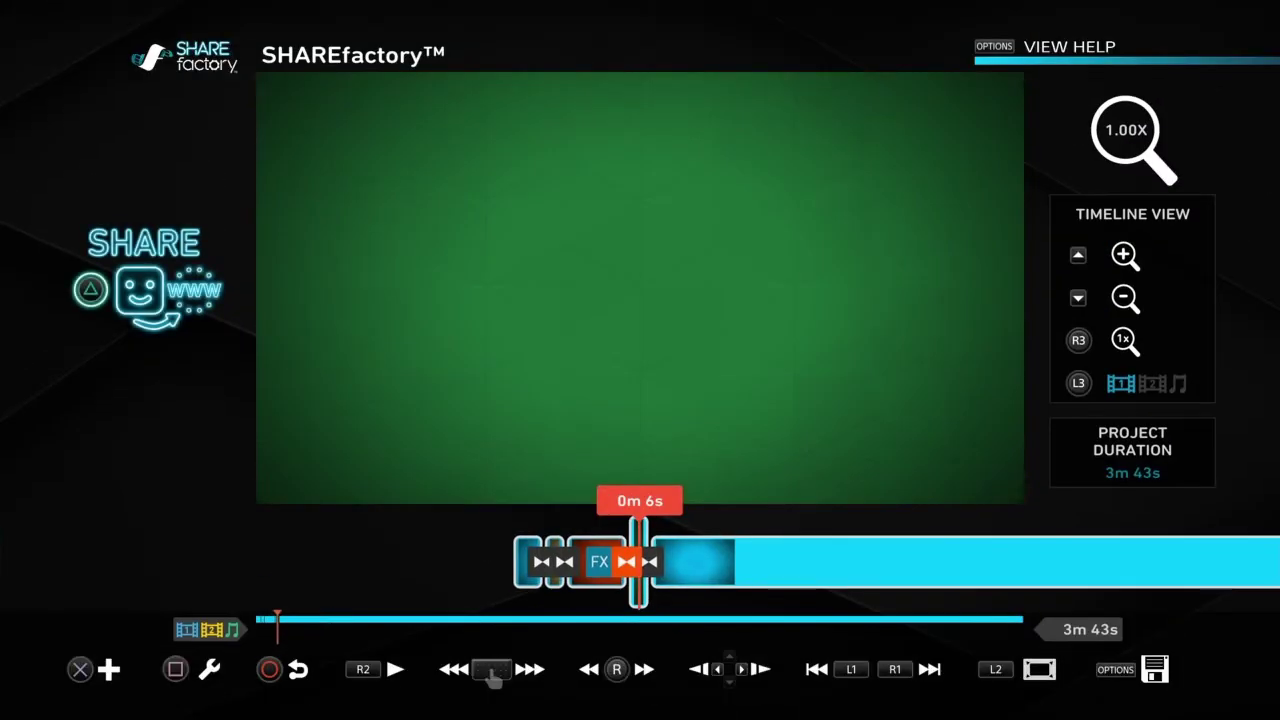
Trim the red clip down to a sliver like the neighbouring short clips.
{"action": "key", "text": "Right"}
{"action": "key", "text": "Return"}
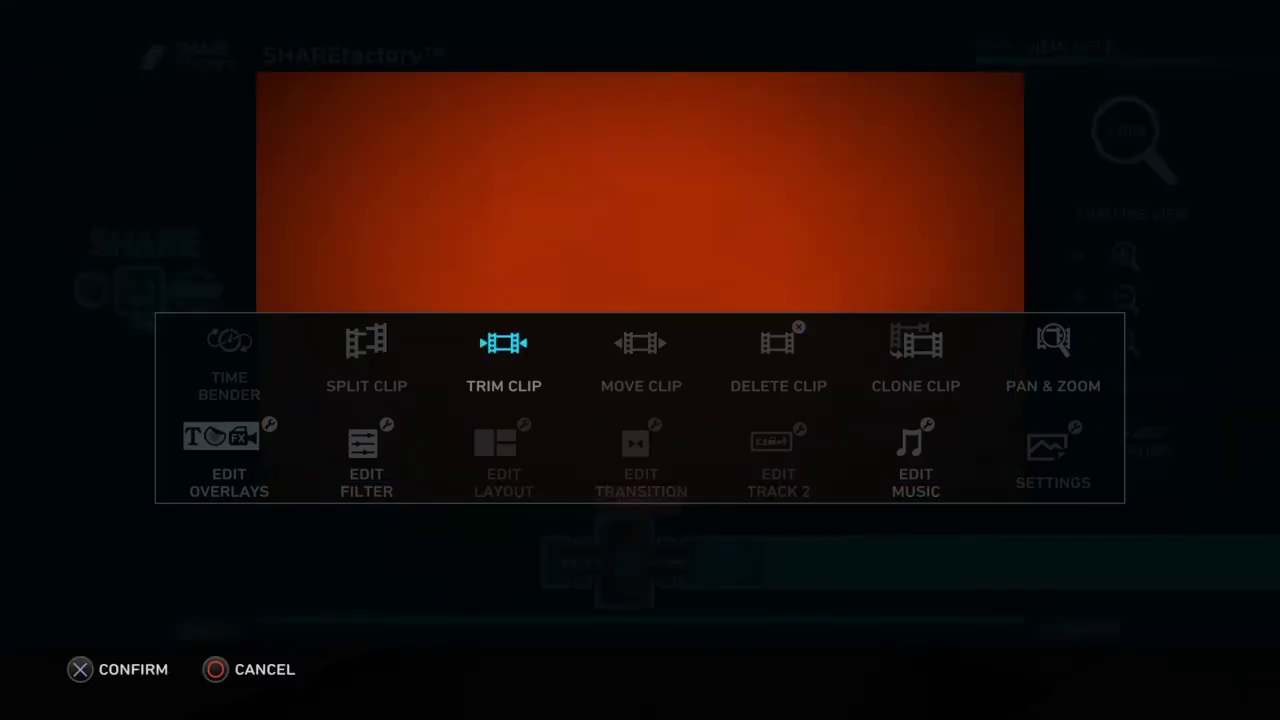
{"action": "key", "text": "Return"}
{"action": "key", "text": "Return"}
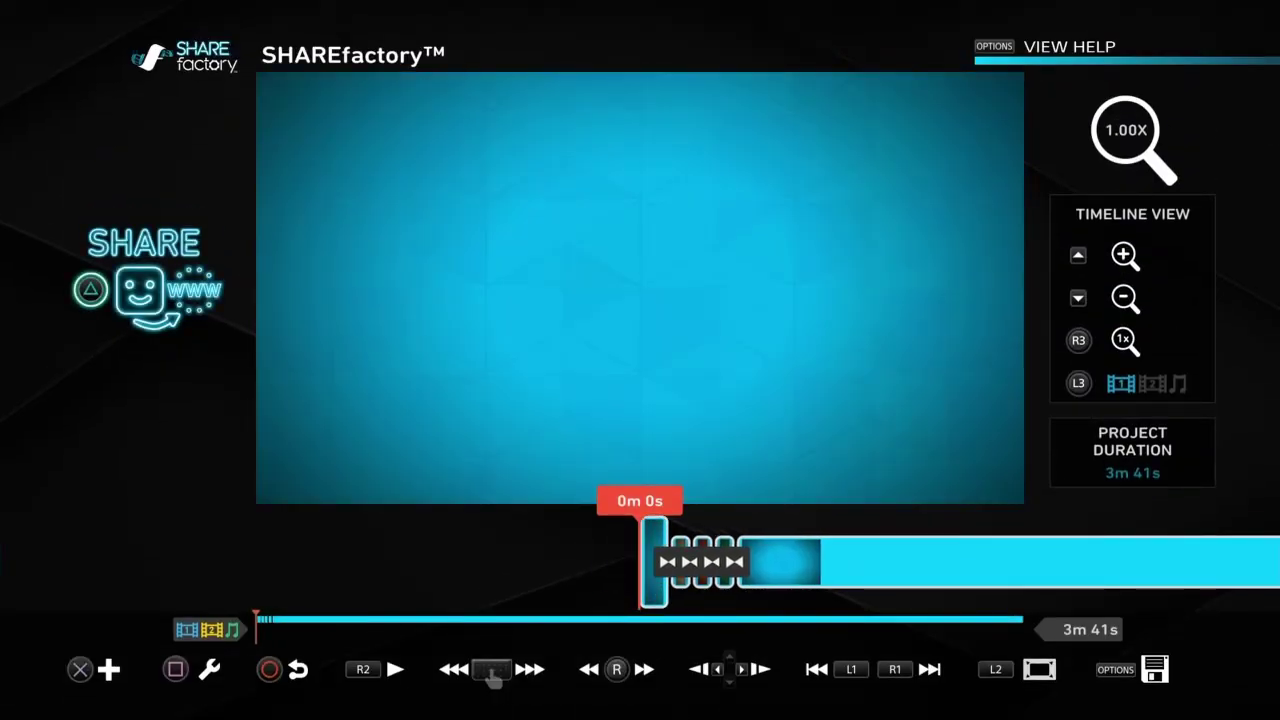
Play the shortened clips from the project start to check their transitions, continuing into the long blue clip.
{"action": "key", "text": "space"}
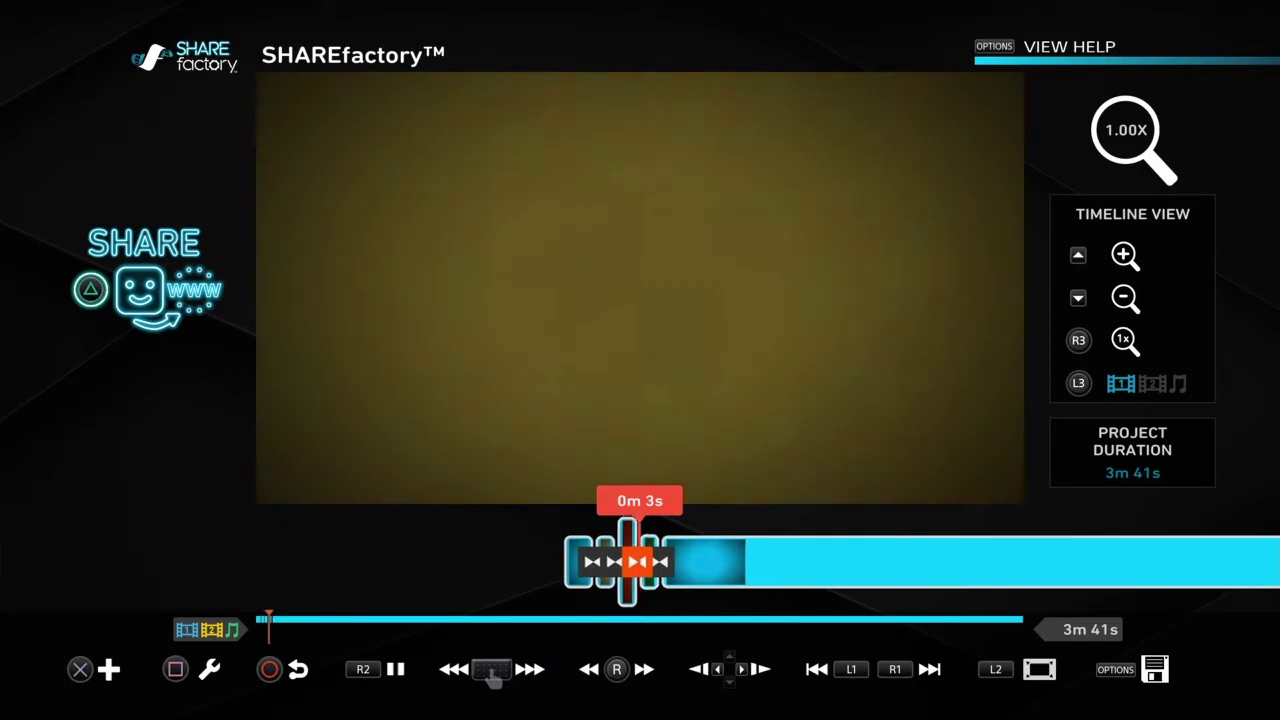
{"action": "key", "text": "space"}
{"action": "key", "text": "Right"}
{"action": "key", "text": "Left"}
{"action": "key", "text": "Left"}
{"action": "key", "text": "Right"}
{"action": "key", "text": "Left"}
{"action": "key", "text": "Left"}
{"action": "key", "text": "Right"}
{"action": "key", "text": "Right"}
Split the long blue clip at 0m 10s.
{"action": "key", "text": "Return"}
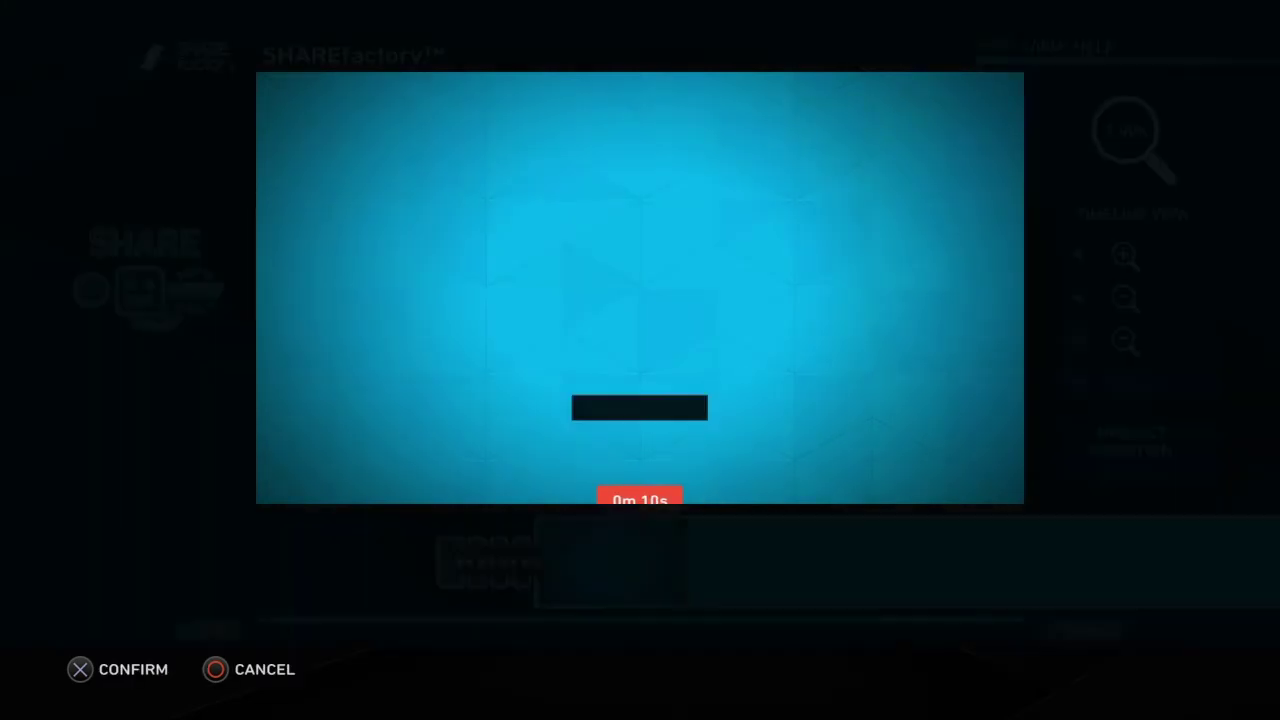
{"action": "key", "text": "Return"}
{"action": "key", "text": "Return"}
{"action": "key", "text": "Escape"}
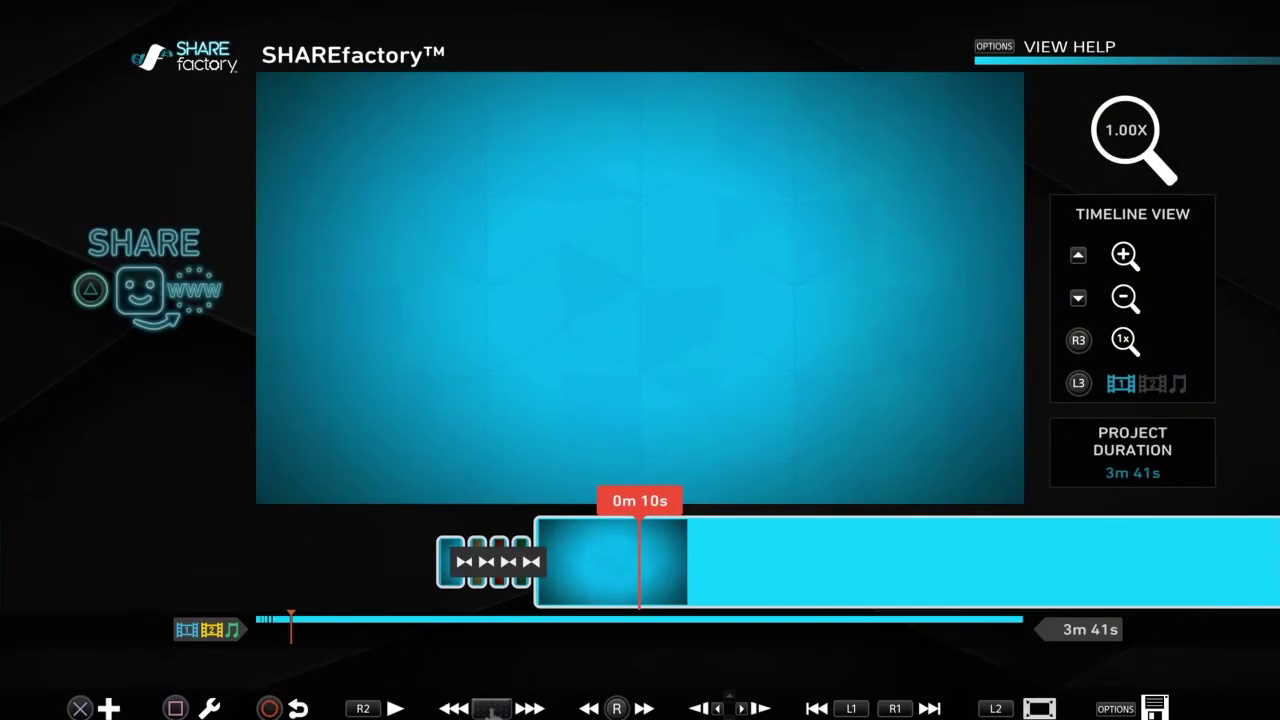
{"action": "key", "text": "Return"}
{"action": "key", "text": "Return"}
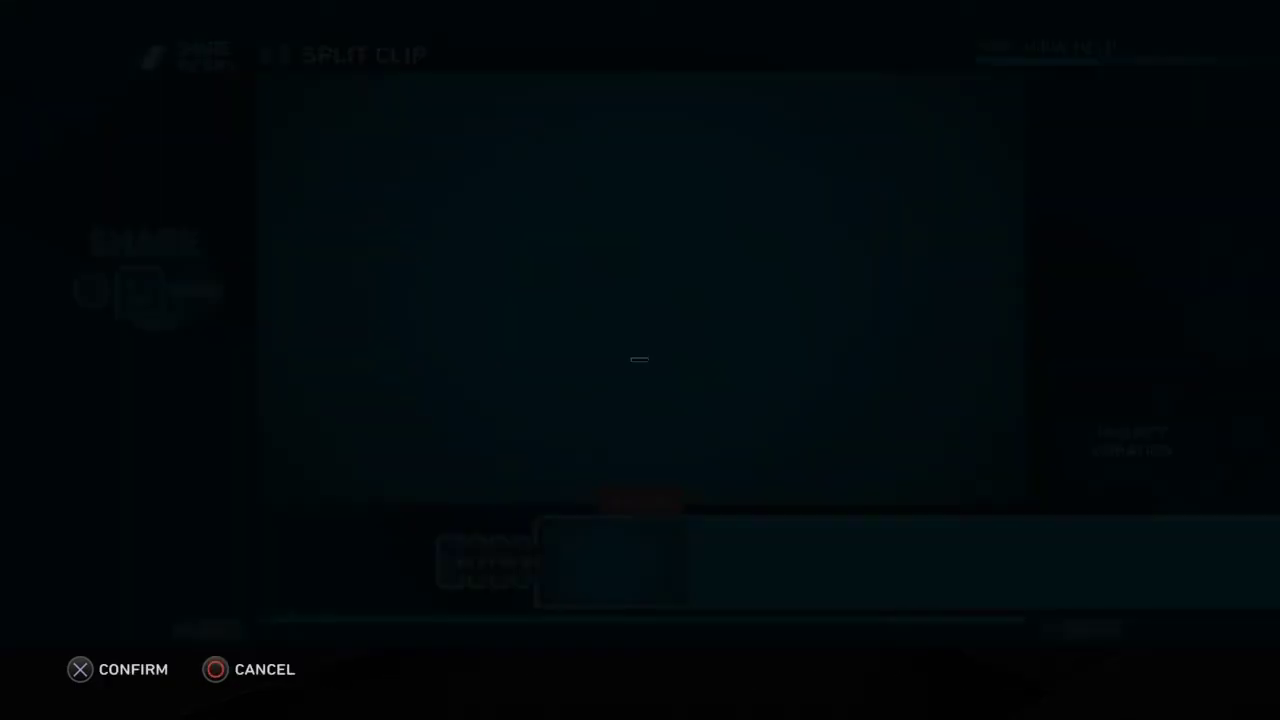
{"action": "key", "text": "Return"}
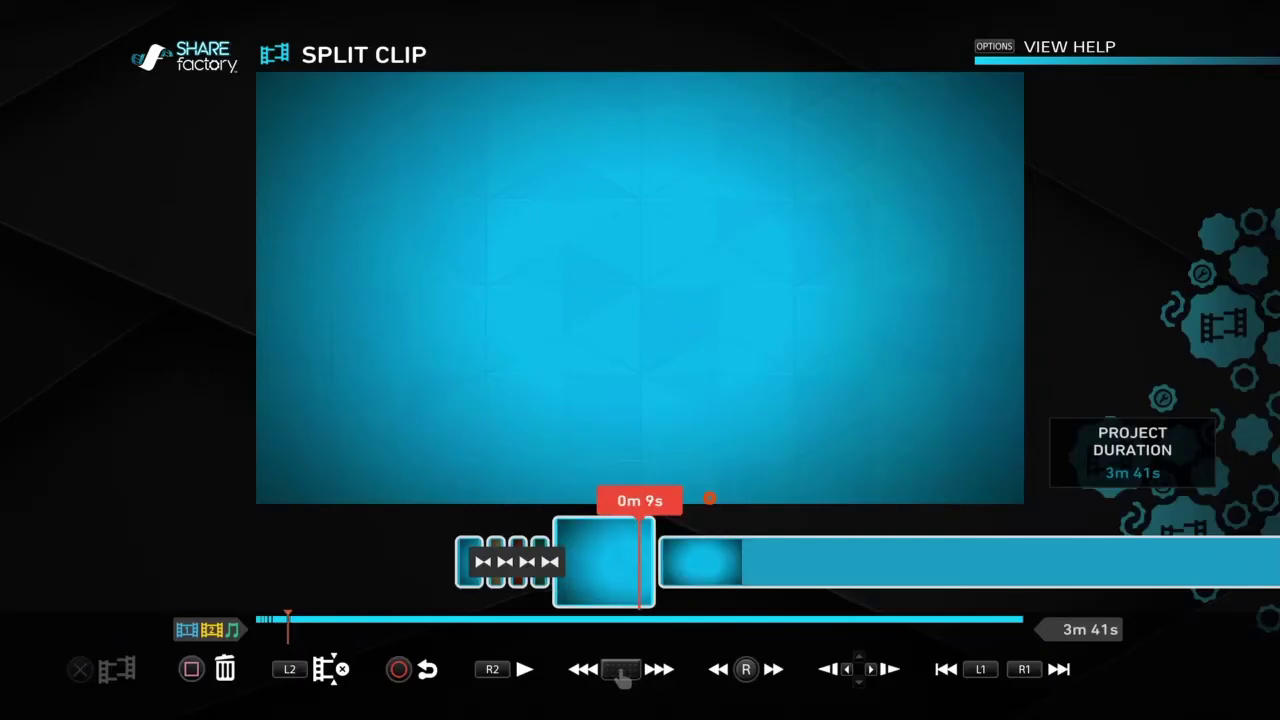
Leave clip splitting and step back and forth across the new cut to examine both blue pieces.
{"action": "key", "text": "Left"}
{"action": "key", "text": "Escape"}
{"action": "key", "text": "Right"}
{"action": "key", "text": "Left"}
{"action": "key", "text": "Right"}
{"action": "key", "text": "Left"}
{"action": "key", "text": "Left"}
{"action": "key", "text": "Right"}
{"action": "key", "text": "Left"}
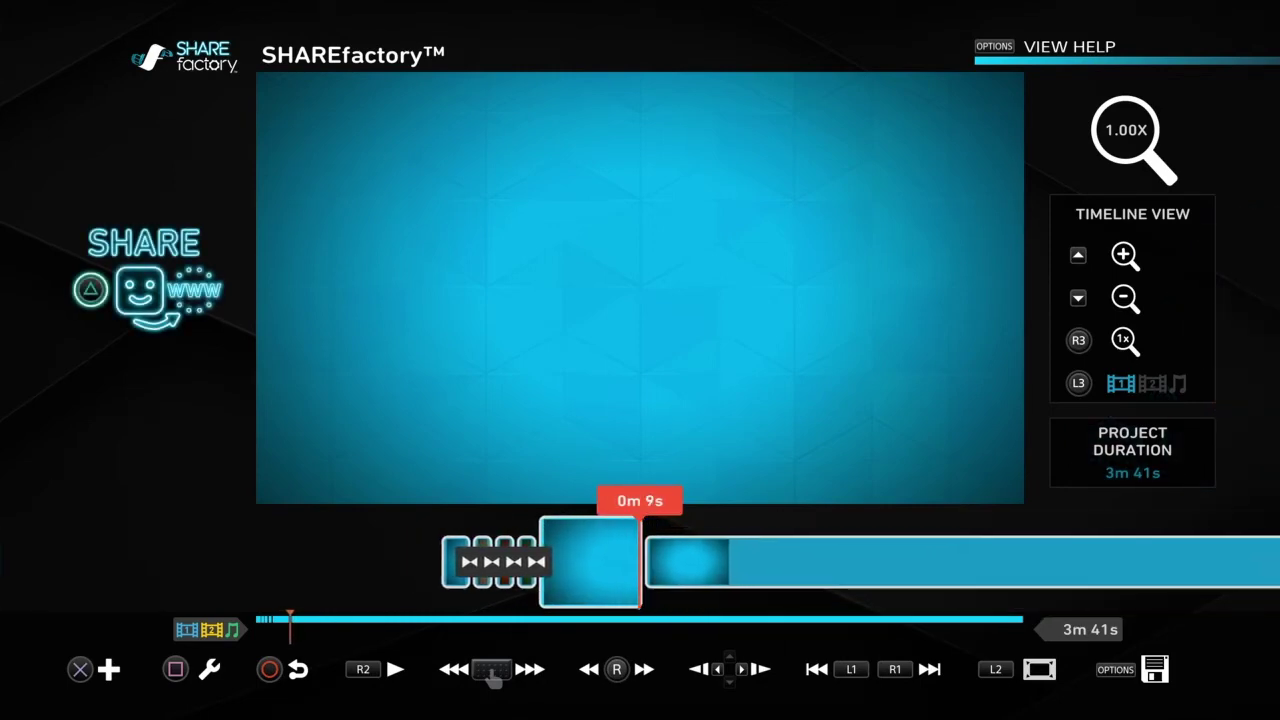
Apply the red color filter to the long blue clip after the cut.
{"action": "key", "text": "Right"}
{"action": "key", "text": "Right"}
{"action": "key", "text": "Right"}
{"action": "key", "text": "Return"}
{"action": "key", "text": "Escape"}
{"action": "key", "text": "Return"}
{"action": "key", "text": "Right"}
{"action": "key", "text": "Down"}
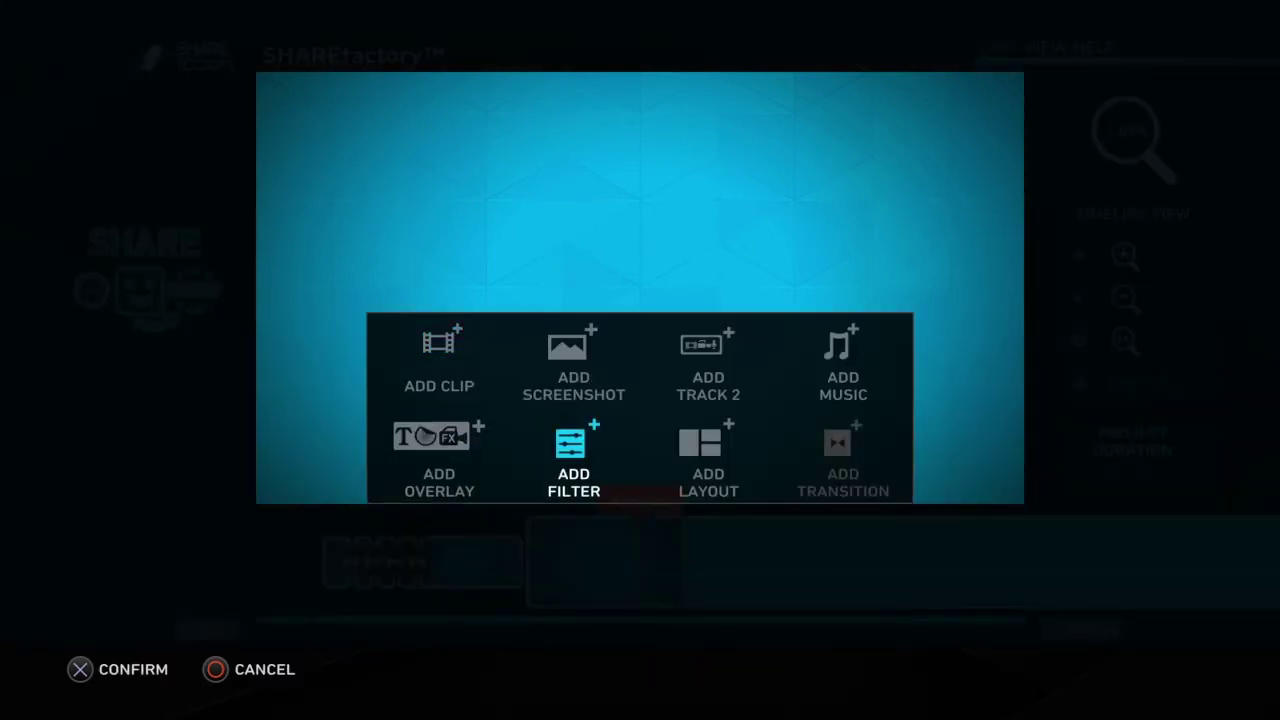
{"action": "key", "text": "Return"}
{"action": "key", "text": "Right"}
{"action": "key", "text": "Escape"}
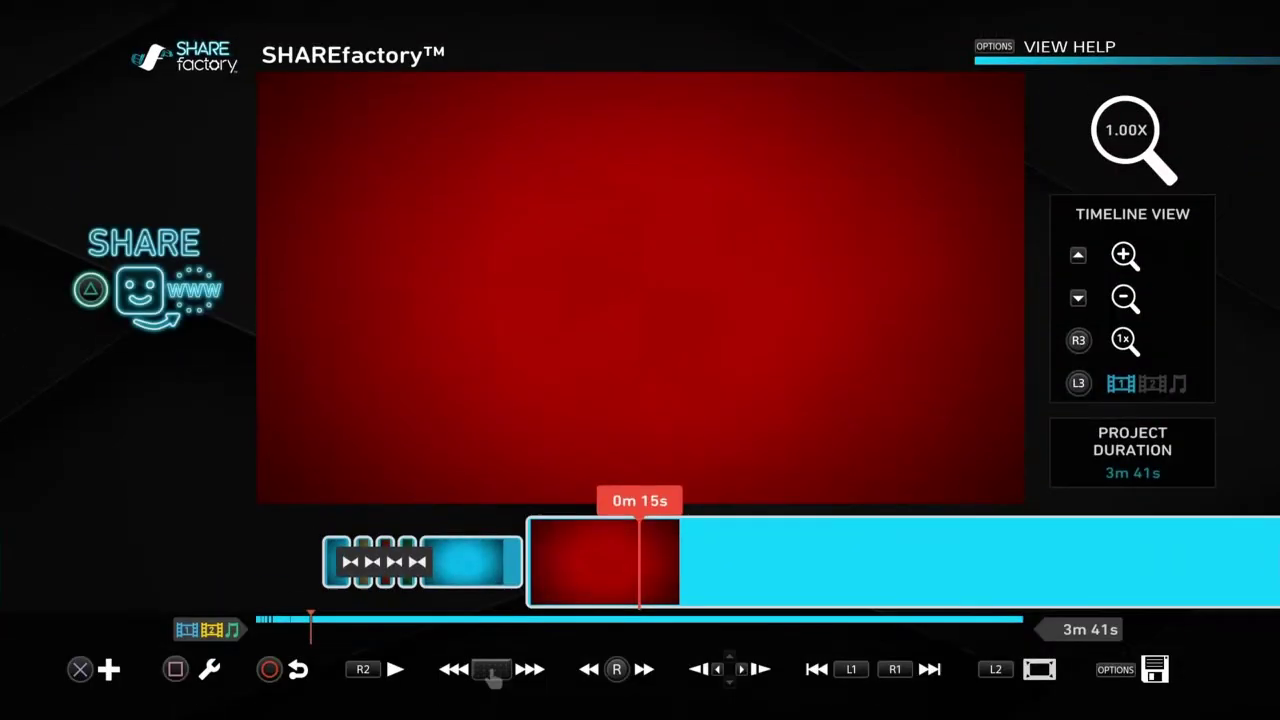
Edit the color filter on the long clip and change its color from the swatches to yellow.
{"action": "key", "text": "Return"}
{"action": "key", "text": "Return"}
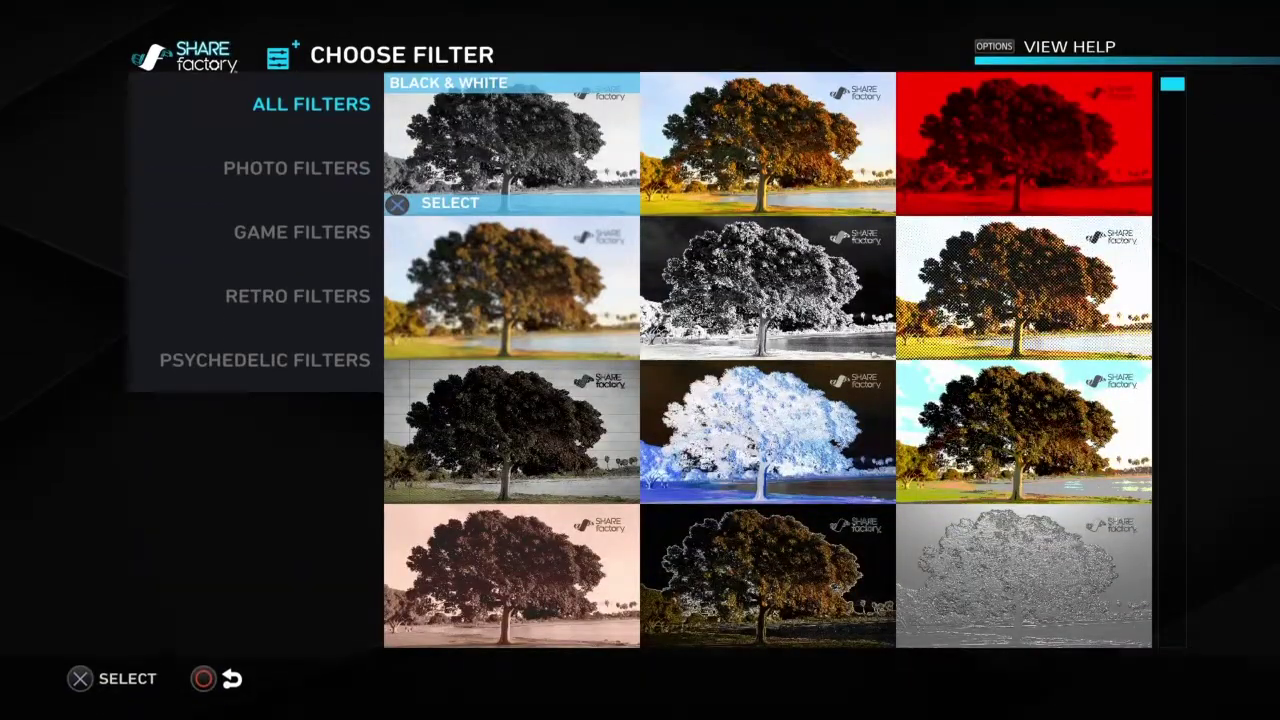
{"action": "key", "text": "Return"}
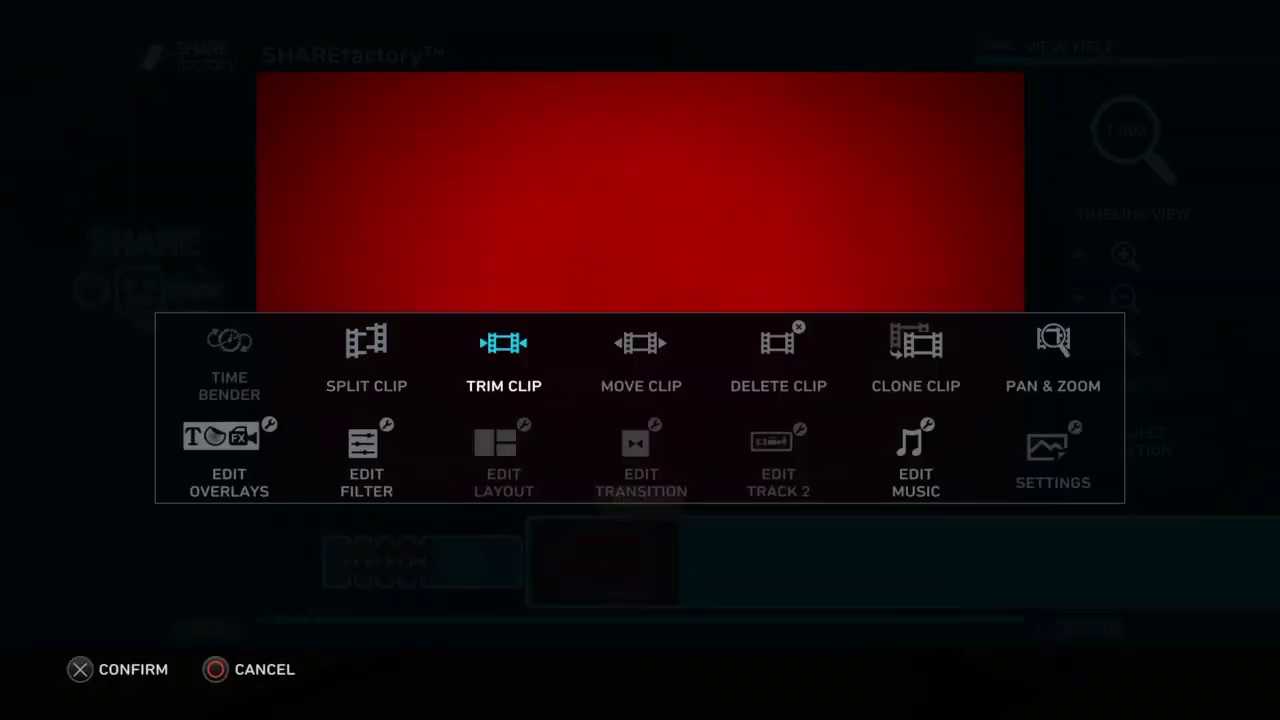
{"action": "key", "text": "Return"}
{"action": "key", "text": "Return"}
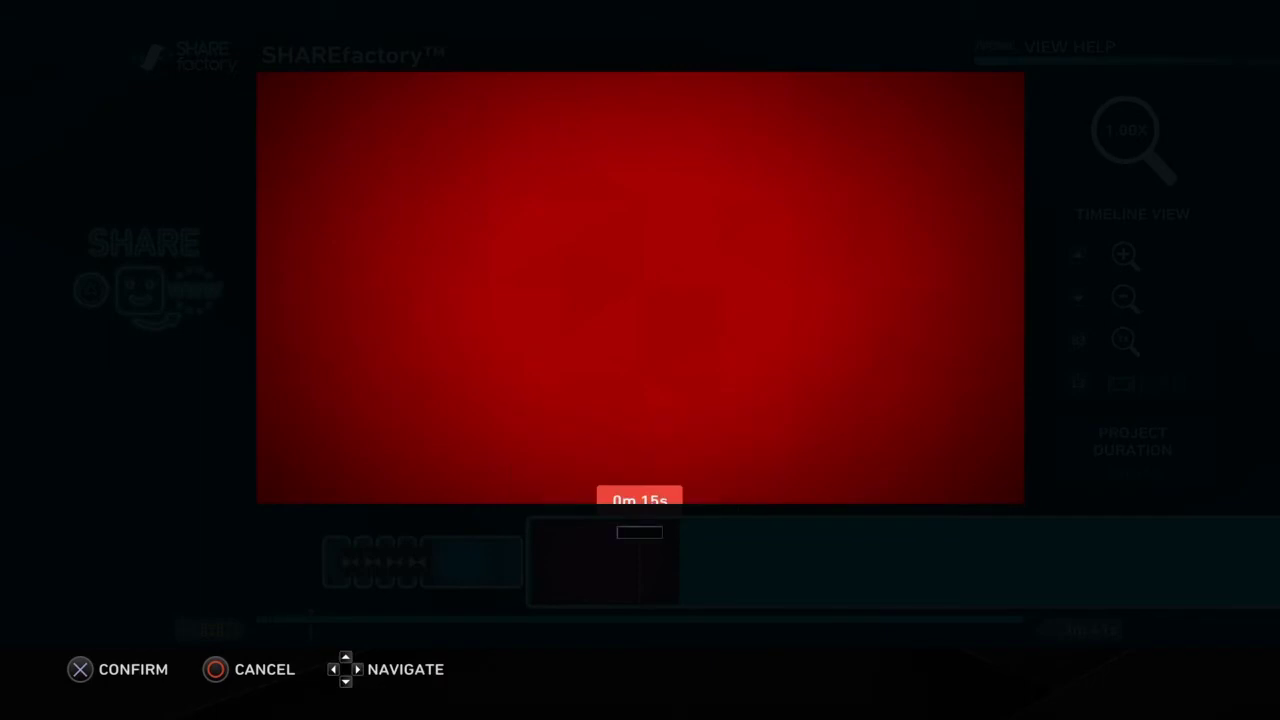
{"action": "key", "text": "Right"}
{"action": "key", "text": "Down"}
{"action": "key", "text": "Down"}
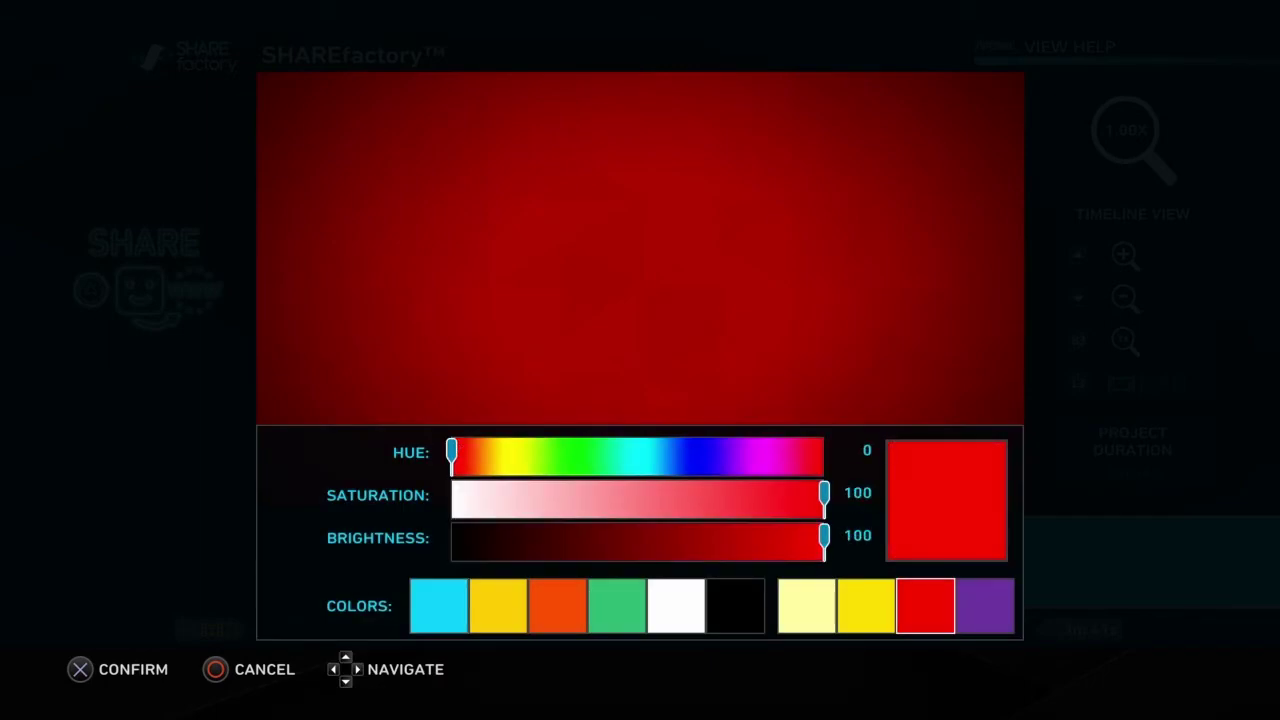
{"action": "key", "text": "Return"}
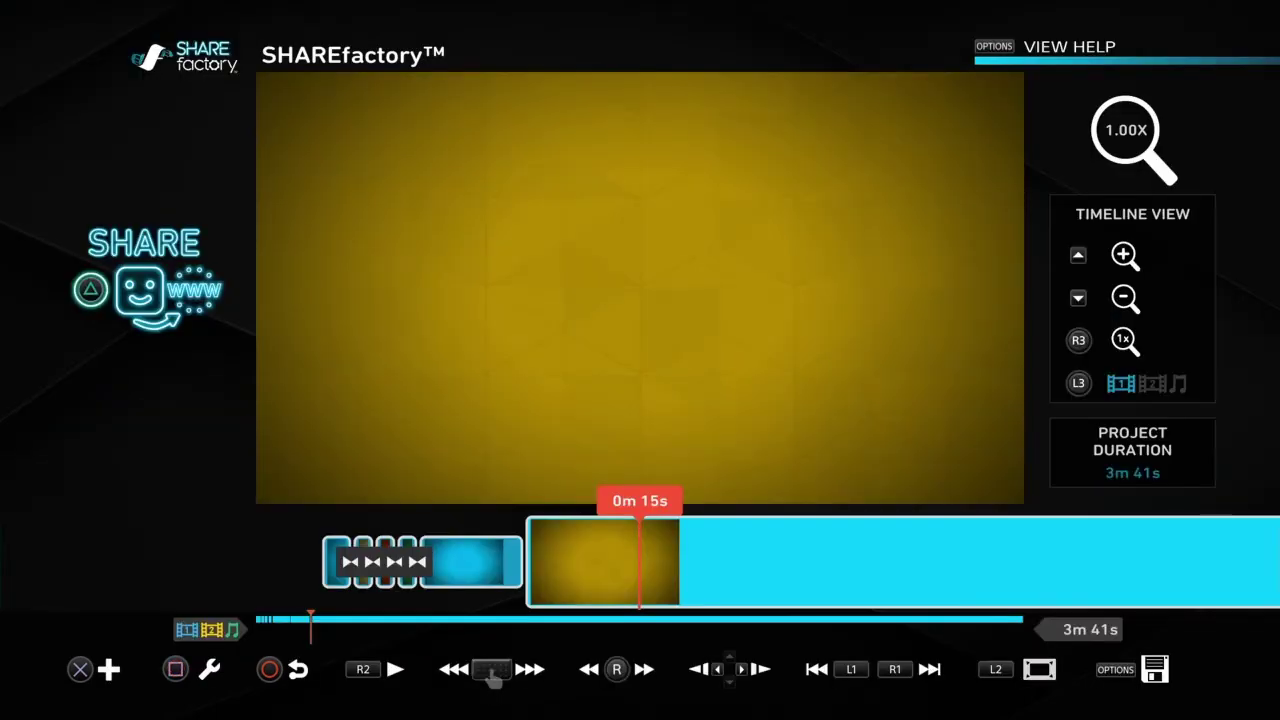
Trim the end of the long yellow clip so that the project duration becomes 1m 12s.
{"action": "key", "text": "s"}
{"action": "key", "text": "Down"}
{"action": "key", "text": "Left"}
{"action": "key", "text": "Left"}
{"action": "key", "text": "Right"}
{"action": "key", "text": "Right"}
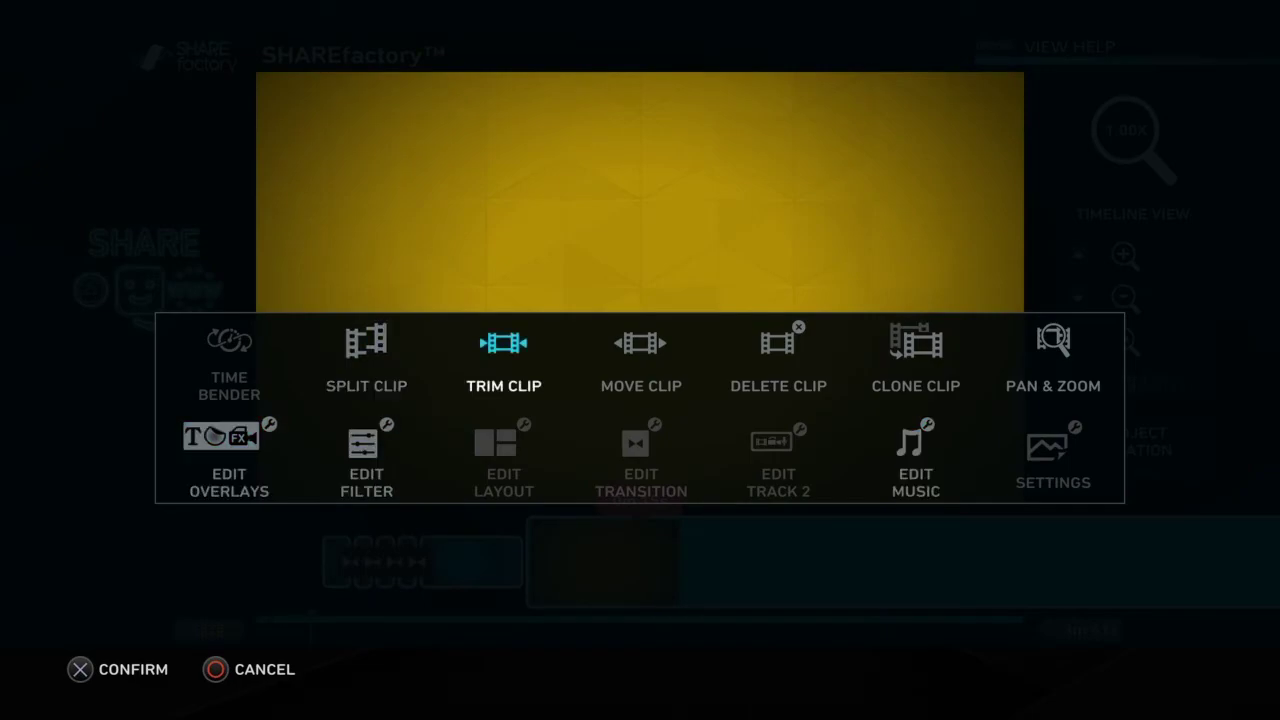
{"action": "key", "text": "Return"}
{"action": "key", "text": "Left"}
{"action": "key", "text": "Left"}
{"action": "key", "text": "Left"}
{"action": "key", "text": "Left"}
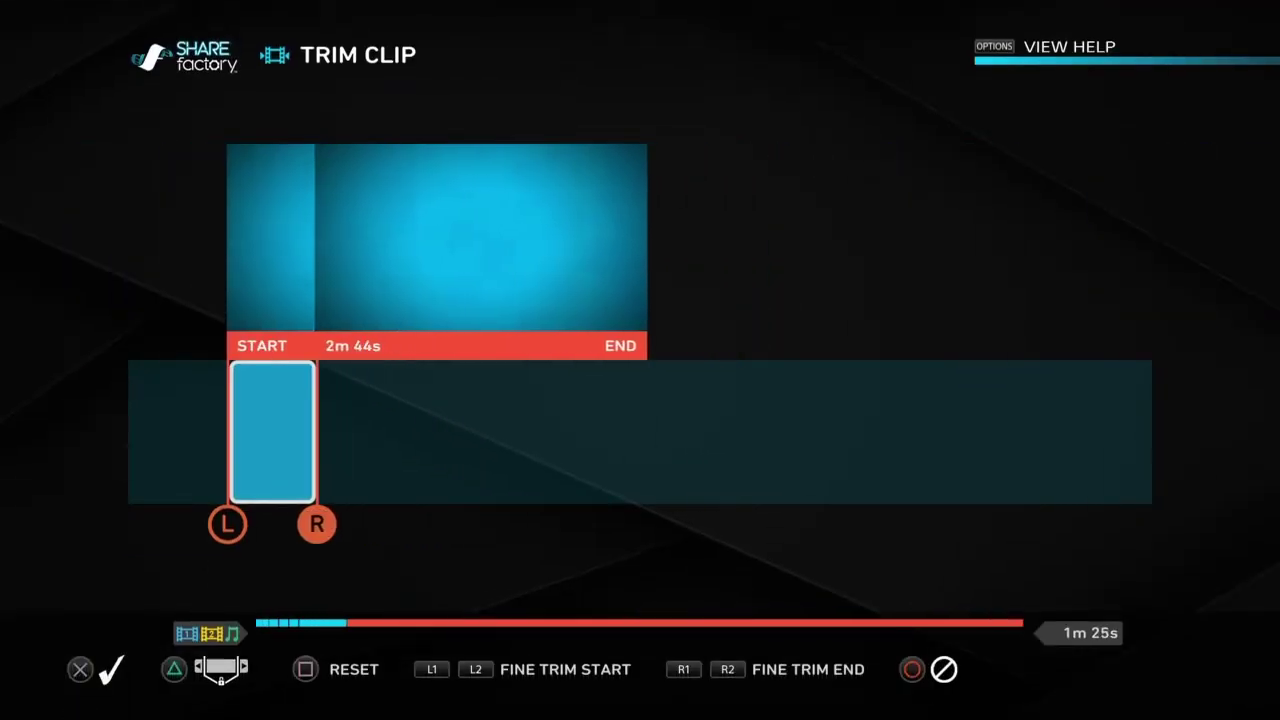
{"action": "key", "text": "Return"}
{"action": "key", "text": "Left"}
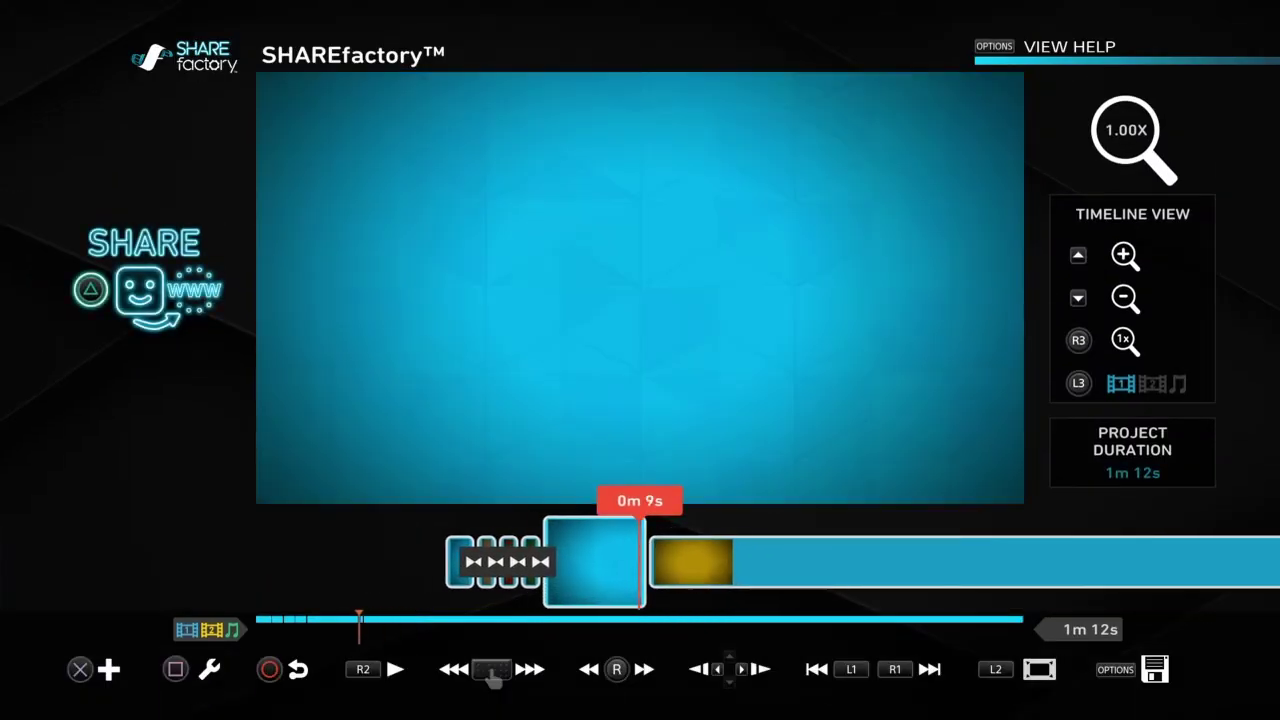
{"action": "key", "text": "space"}
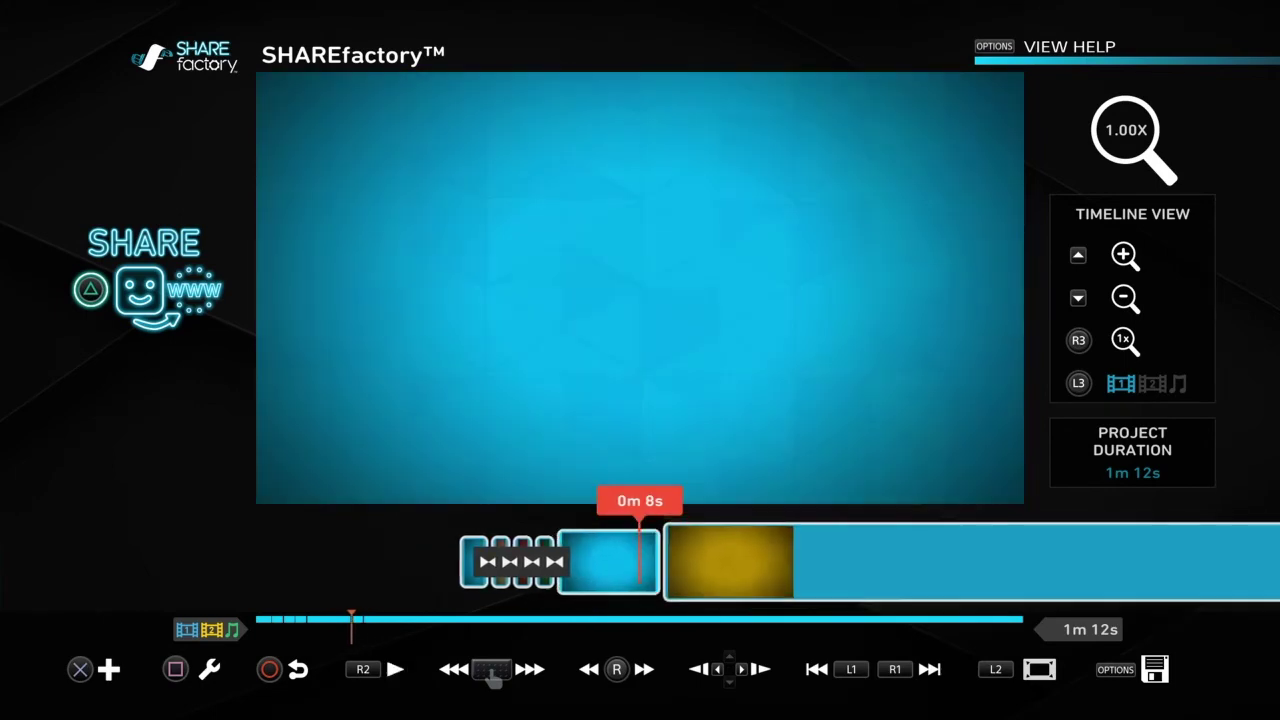
{"action": "key", "text": "space"}
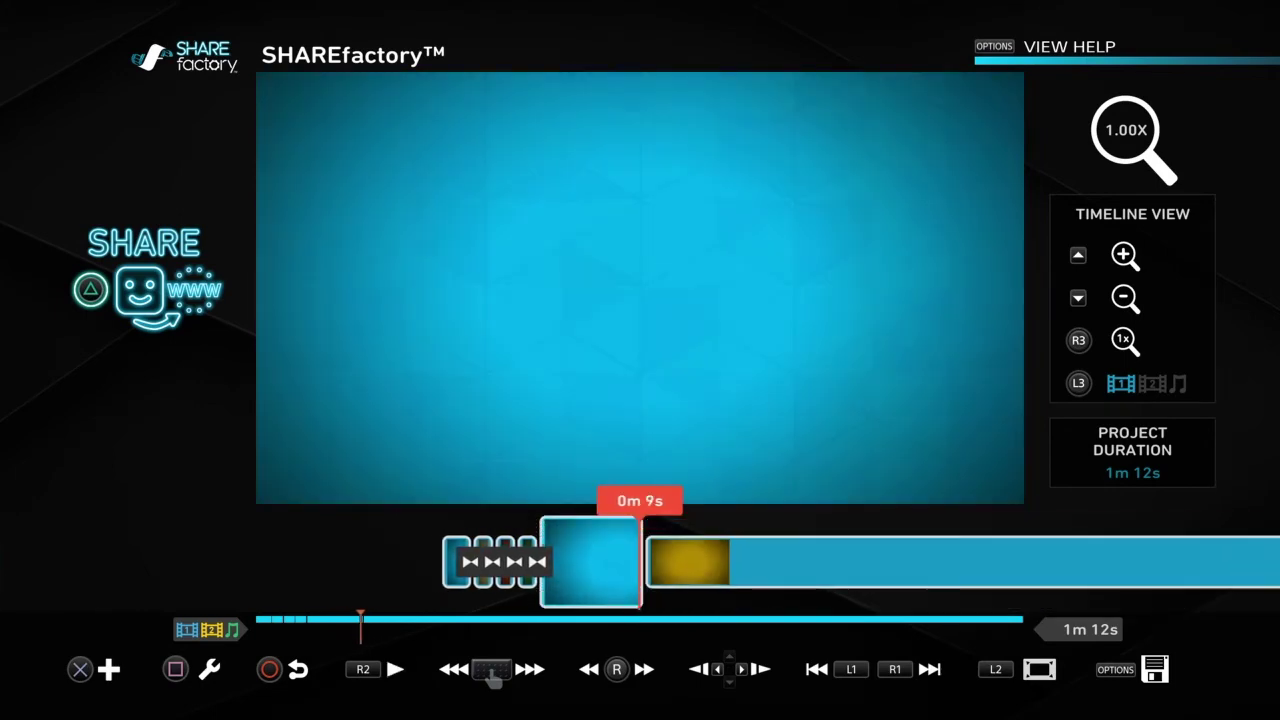
{"action": "key", "text": "Return"}
{"action": "key", "text": "Return"}
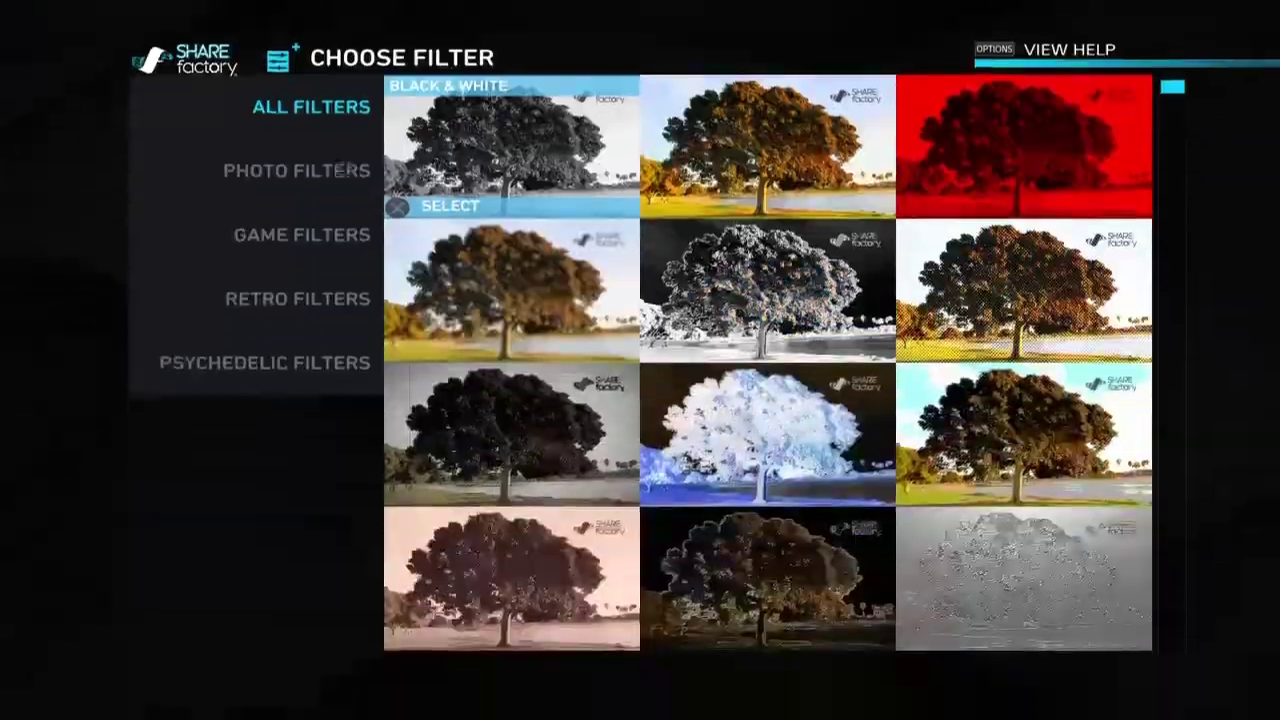
{"action": "key", "text": "Escape"}
{"action": "key", "text": "Escape"}
{"action": "key", "text": "Escape"}
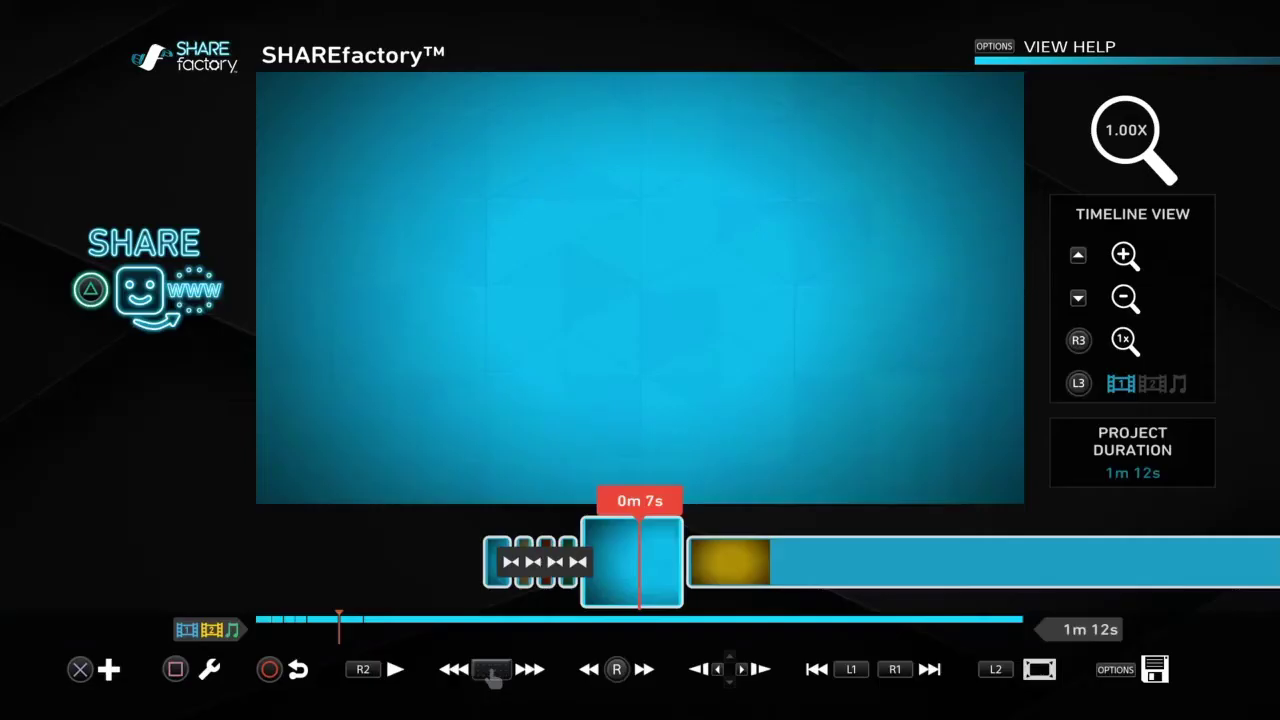
Add a transition between the short blue clip and the yellow clip.
{"action": "key", "text": "Return"}
{"action": "key", "text": "Left"}
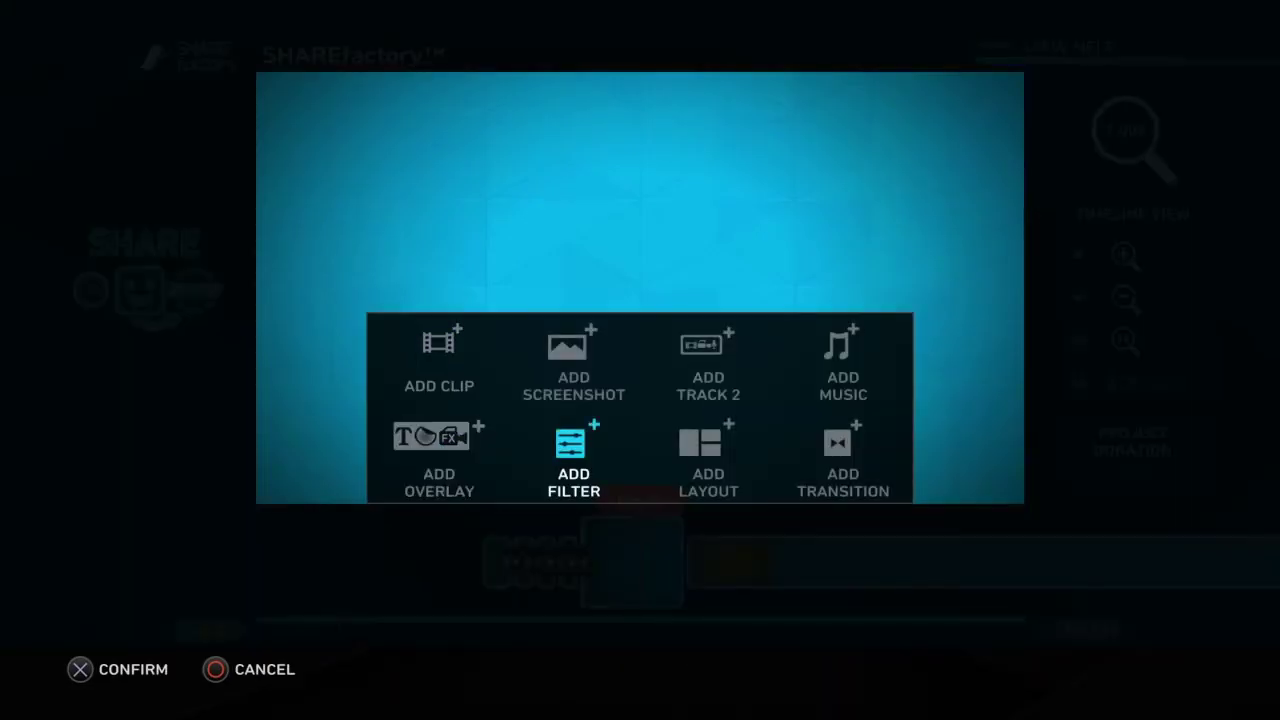
{"action": "key", "text": "Left"}
{"action": "key", "text": "Down"}
{"action": "key", "text": "Left"}
{"action": "key", "text": "Right"}
{"action": "key", "text": "Right"}
{"action": "key", "text": "Up"}
{"action": "key", "text": "Left"}
{"action": "key", "text": "Return"}
{"action": "key", "text": "Down"}
{"action": "key", "text": "Up"}
{"action": "key", "text": "Return"}
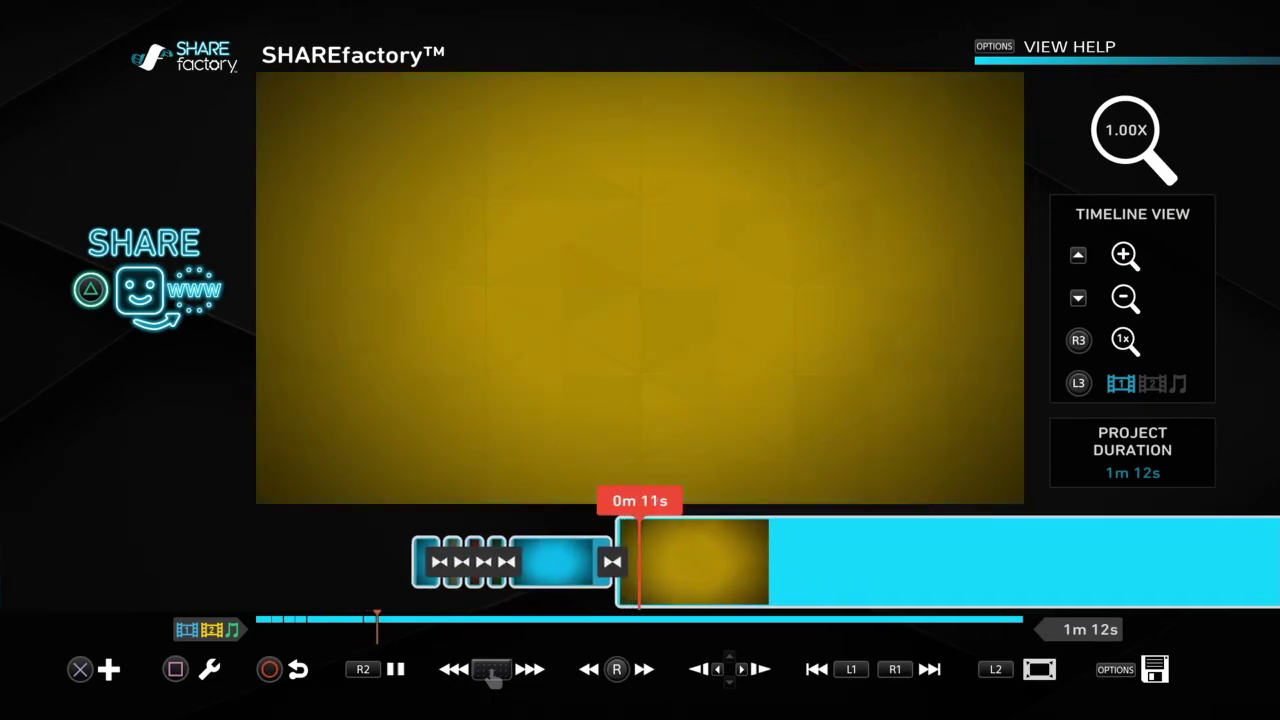
Play and step back and forth across the new blue-to-yellow transition and the earlier transitions to examine how the colors blend.
{"action": "key", "text": "Left"}
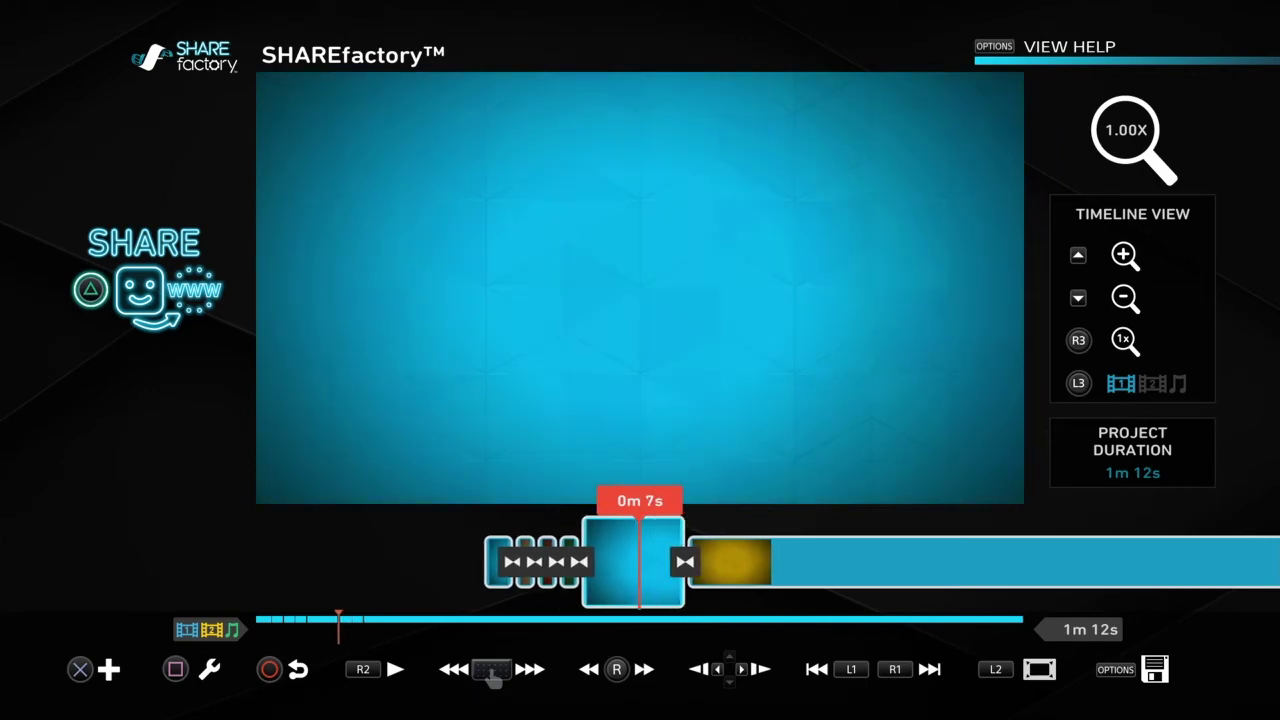
{"action": "key", "text": "Right"}
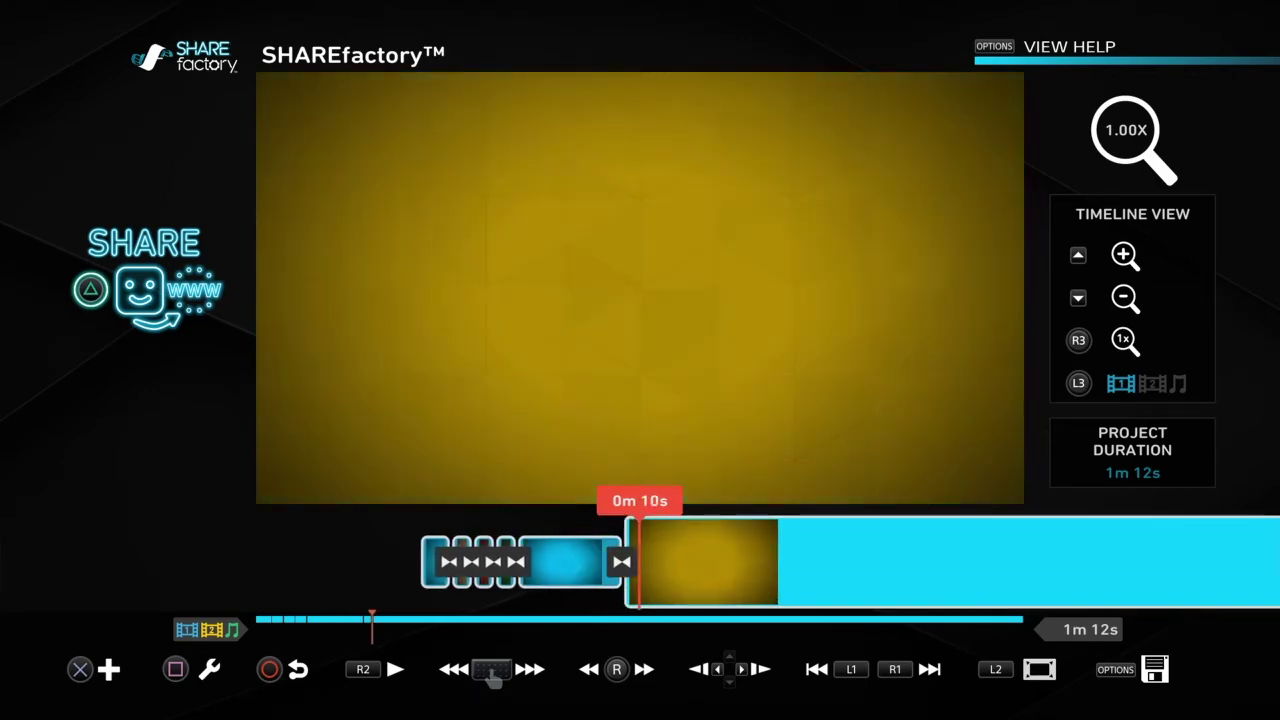
{"action": "key", "text": "Left"}
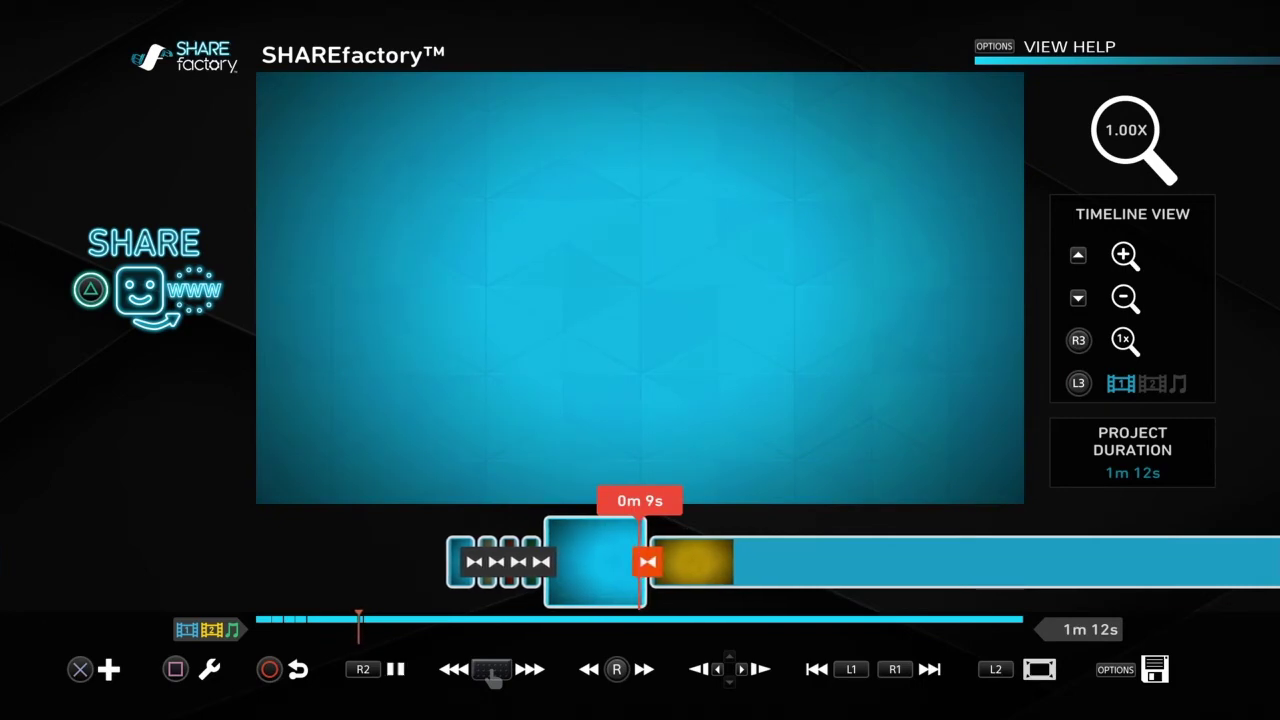
{"action": "key", "text": "space"}
{"action": "key", "text": "Left"}
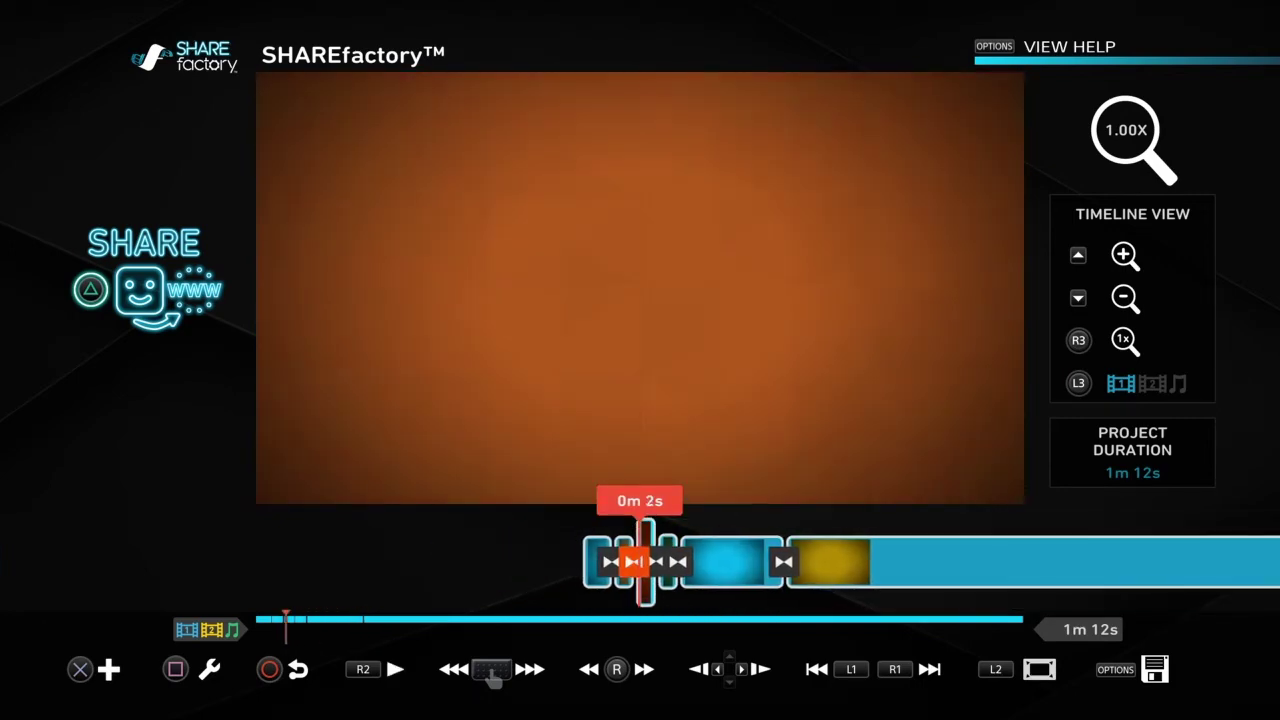
{"action": "key", "text": "Left"}
{"action": "key", "text": "Right"}
{"action": "key", "text": "Right"}
{"action": "key", "text": "Right"}
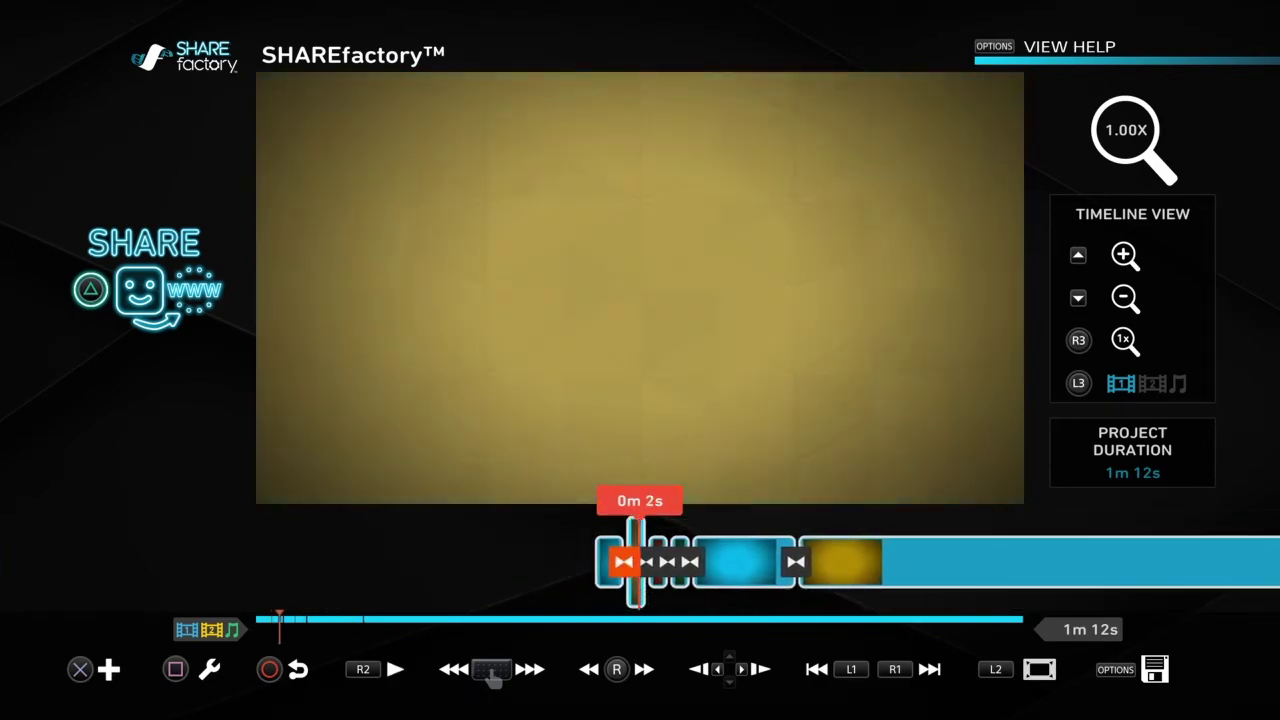
{"action": "key", "text": "Right"}
{"action": "key", "text": "Right"}
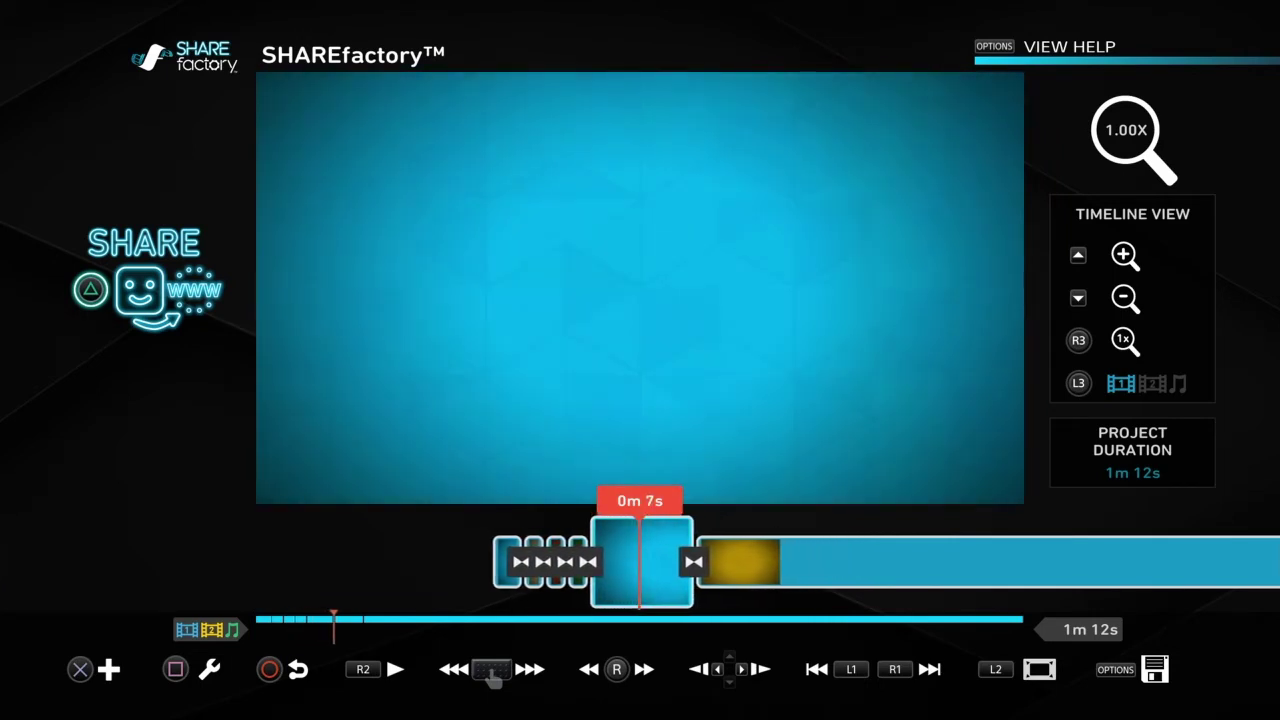
{"action": "key", "text": "Right"}
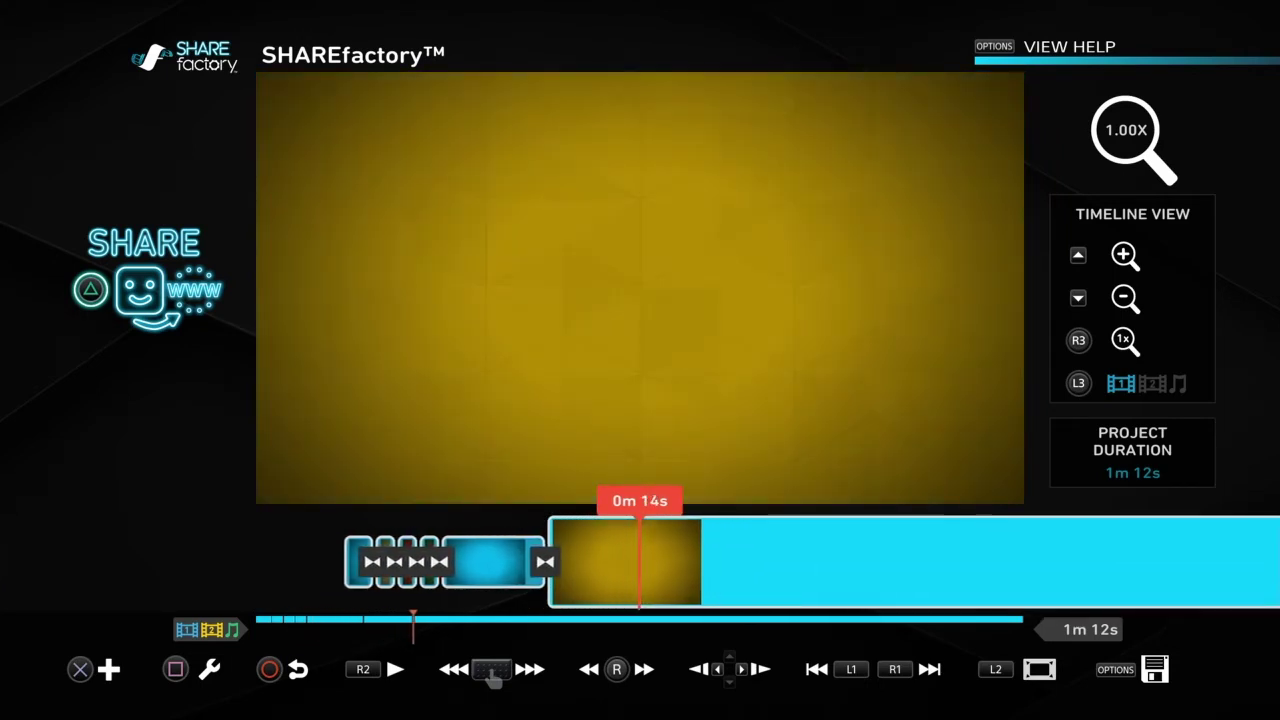
{"action": "key", "text": "Left"}
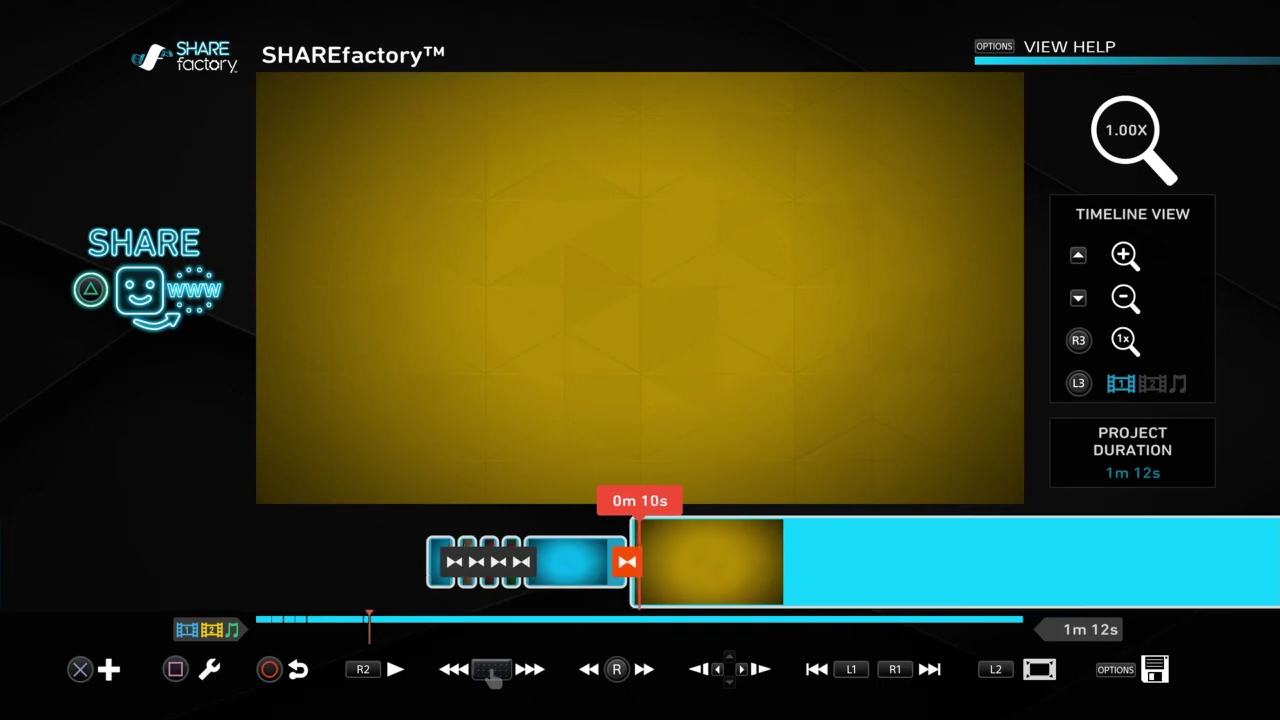
{"action": "key", "text": "F2"}
{"action": "key", "text": "Escape"}
{"action": "key", "text": "Return"}
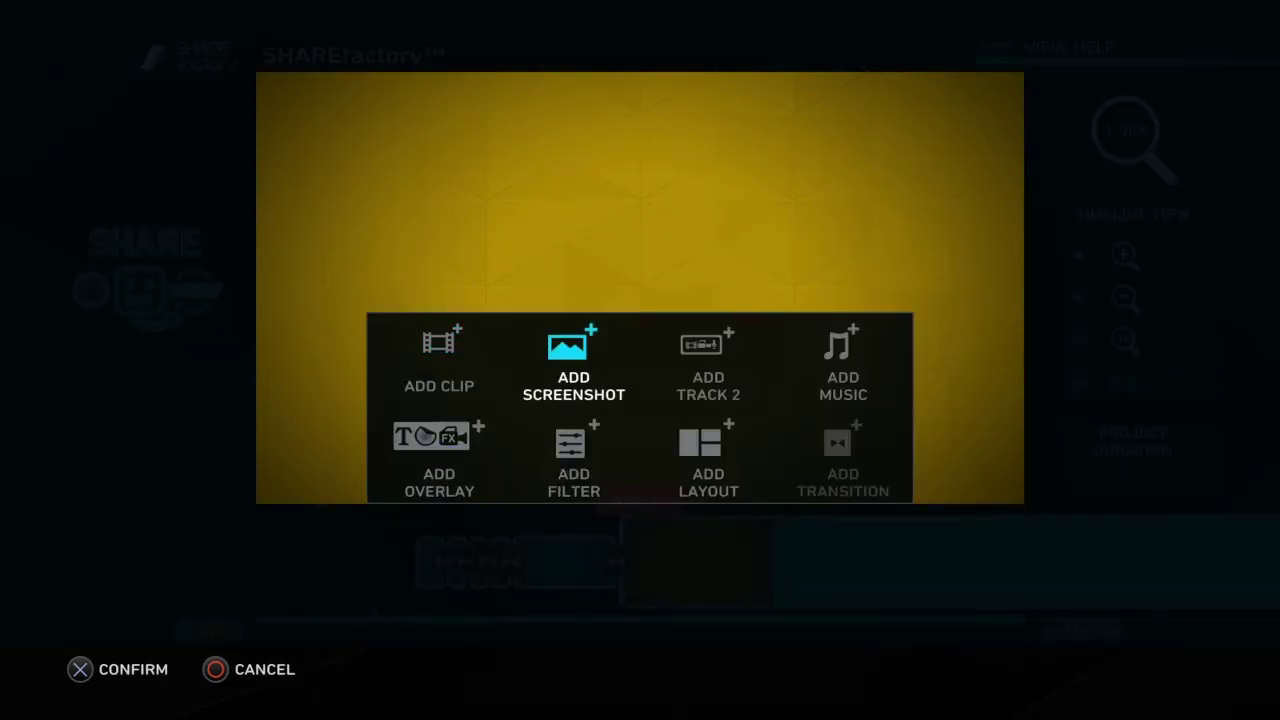
{"action": "key", "text": "Return"}
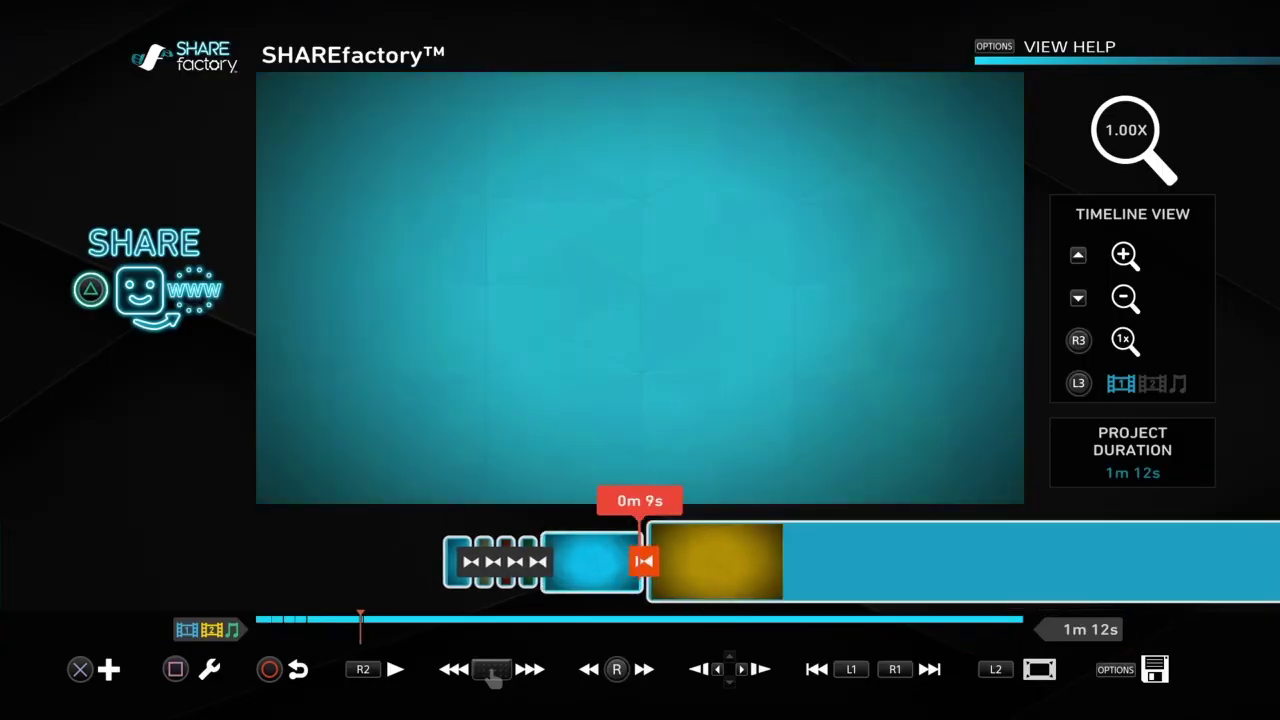
{"action": "key", "text": "Return"}
{"action": "key", "text": "Return"}
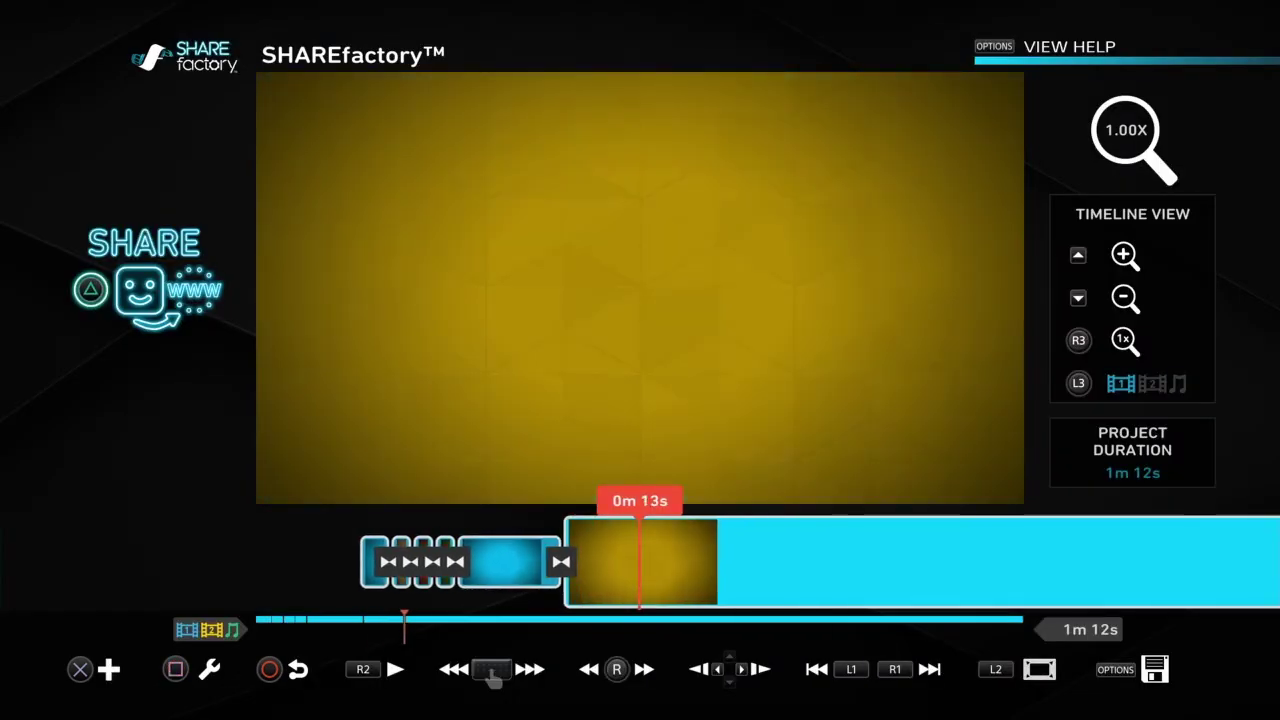
{"action": "key", "text": "Left"}
{"action": "key", "text": "Left"}
{"action": "key", "text": "Right"}
{"action": "key", "text": "Right"}
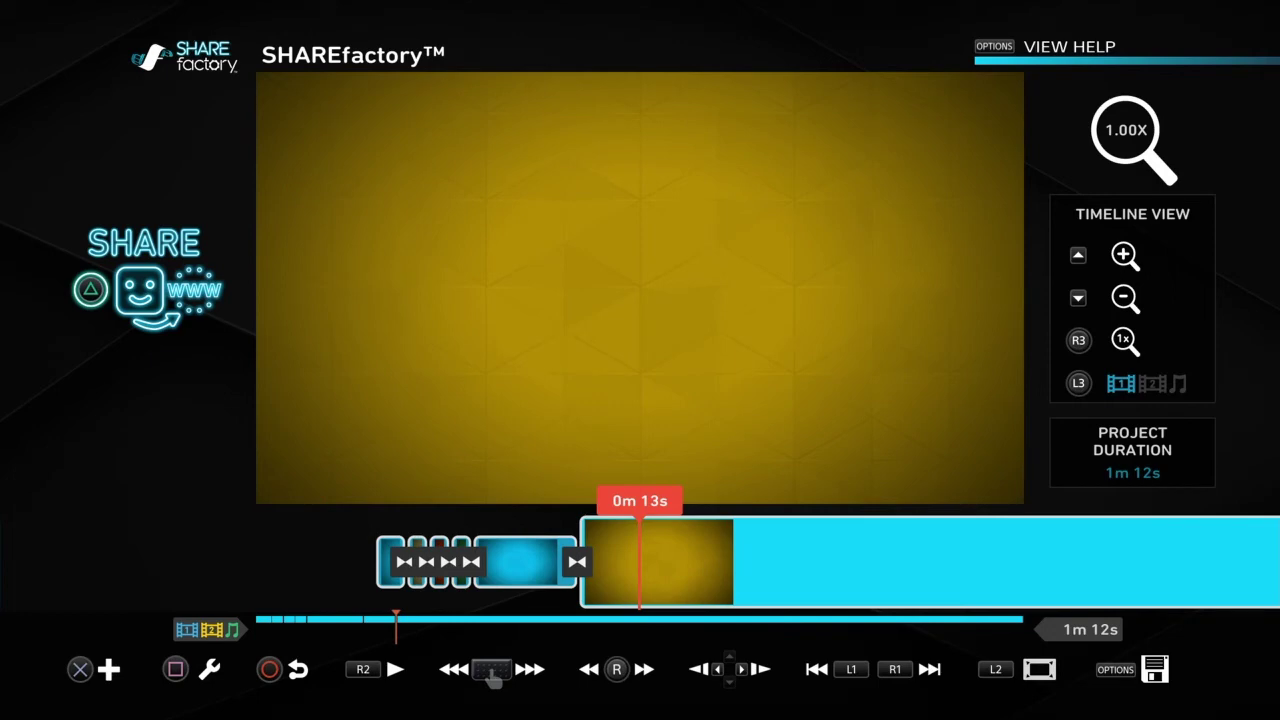
{"action": "key", "text": "Right"}
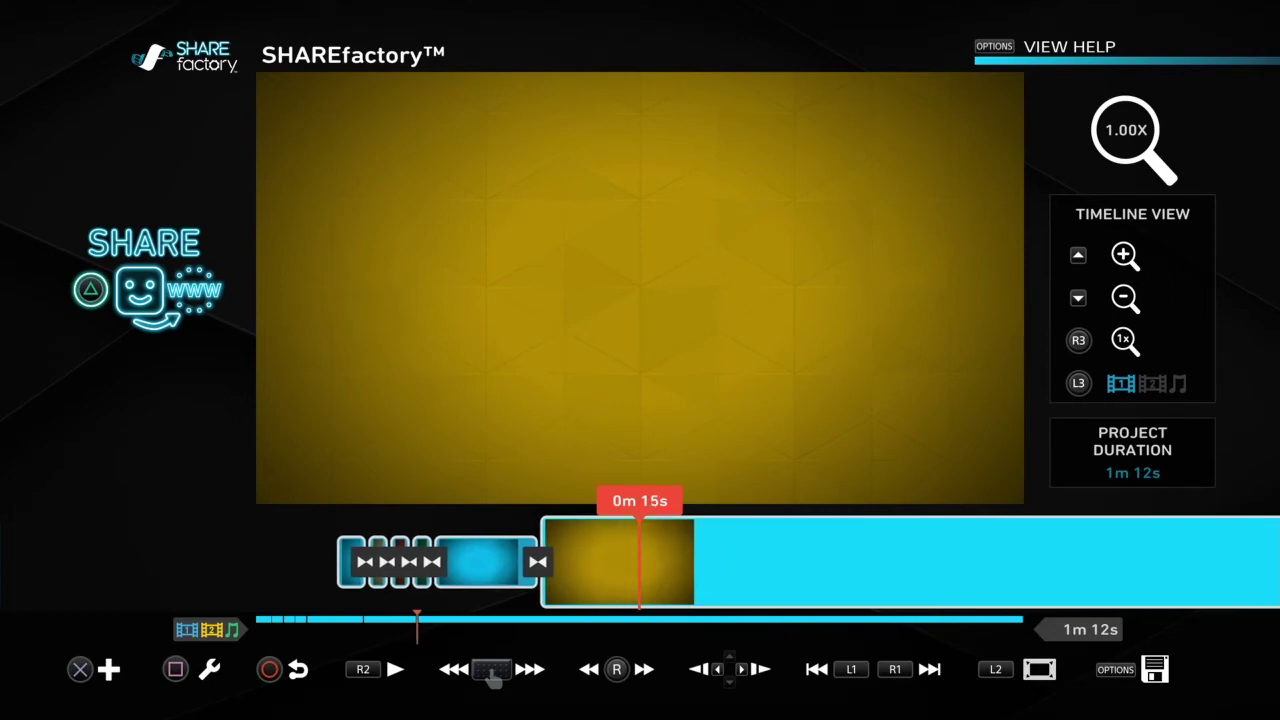
{"action": "key", "text": "Right"}
{"action": "key", "text": "Right"}
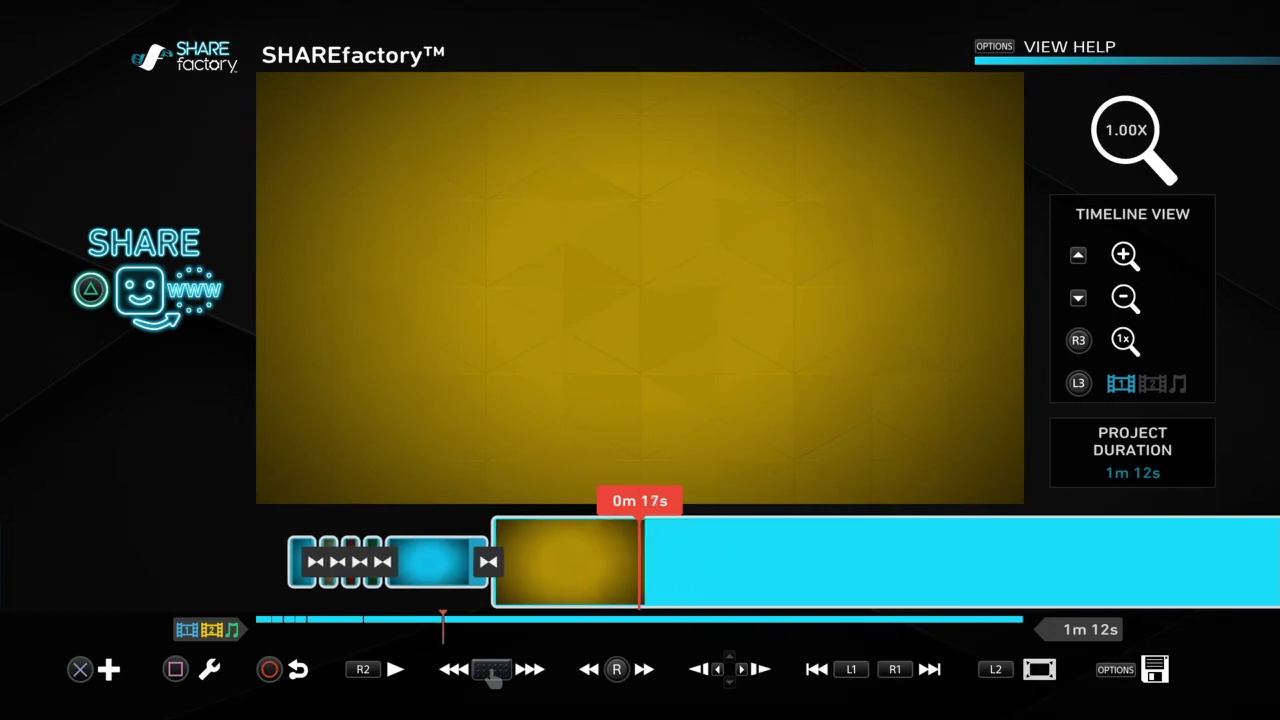
{"action": "key", "text": "Right"}
{"action": "key", "text": "Left"}
{"action": "key", "text": "Left"}
{"action": "key", "text": "Right"}
{"action": "key", "text": "Right"}
{"action": "key", "text": "Right"}
{"action": "key", "text": "Right"}
{"action": "key", "text": "Right"}
{"action": "key", "text": "Left"}
{"action": "key", "text": "Right"}
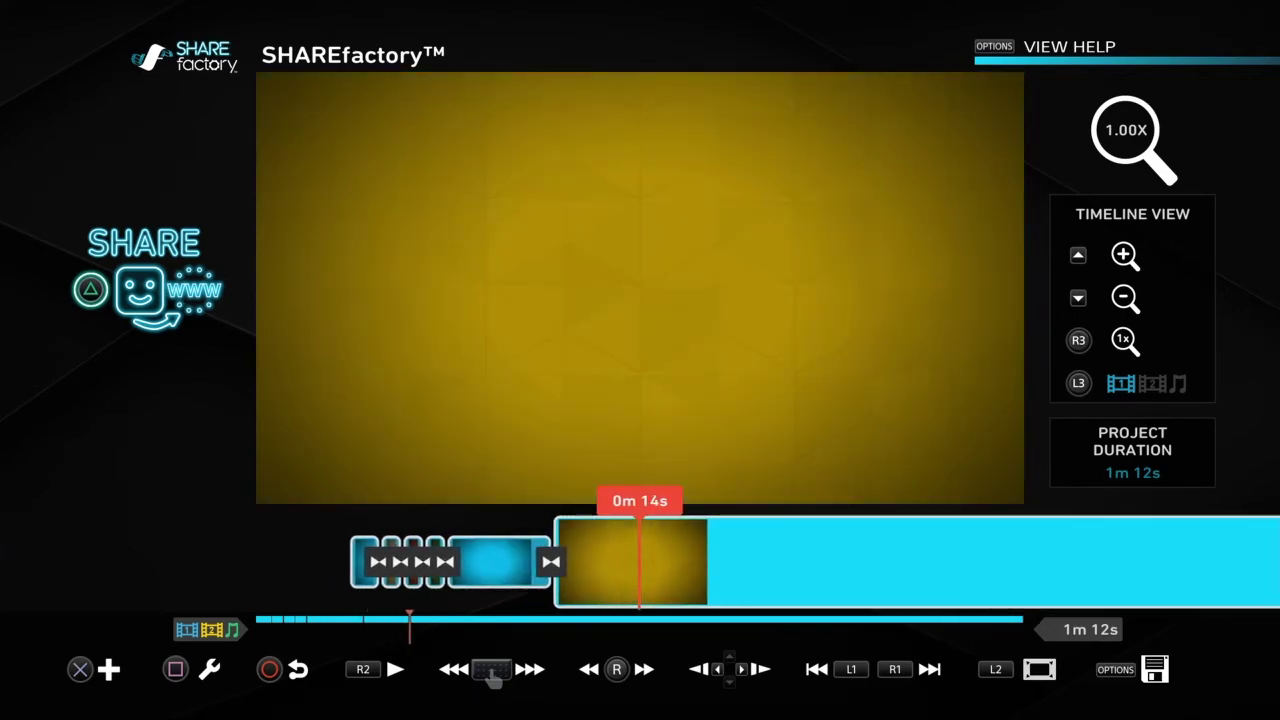
{"action": "key", "text": "Right"}
{"action": "key", "text": "Right"}
{"action": "key", "text": "Left"}
{"action": "key", "text": "Left"}
{"action": "key", "text": "Left"}
{"action": "key", "text": "Left"}
{"action": "key", "text": "Left"}
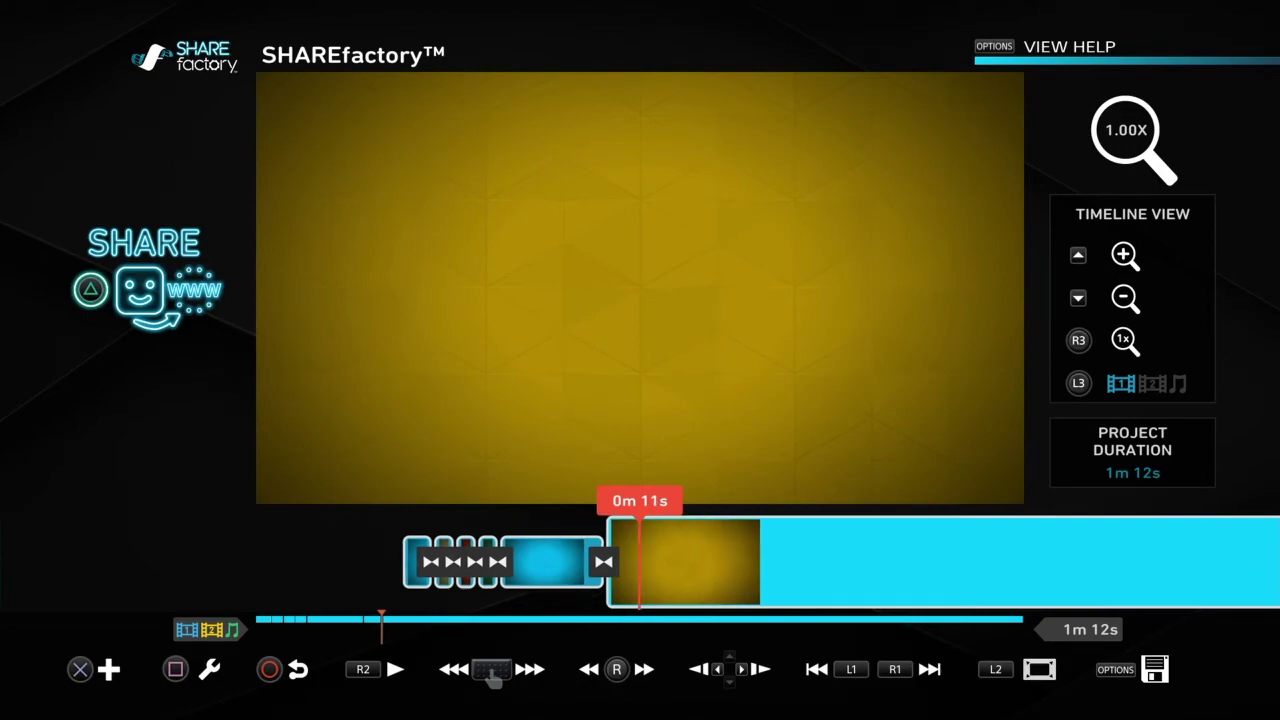
{"action": "key", "text": "Right"}
{"action": "key", "text": "Right"}
{"action": "key", "text": "Right"}
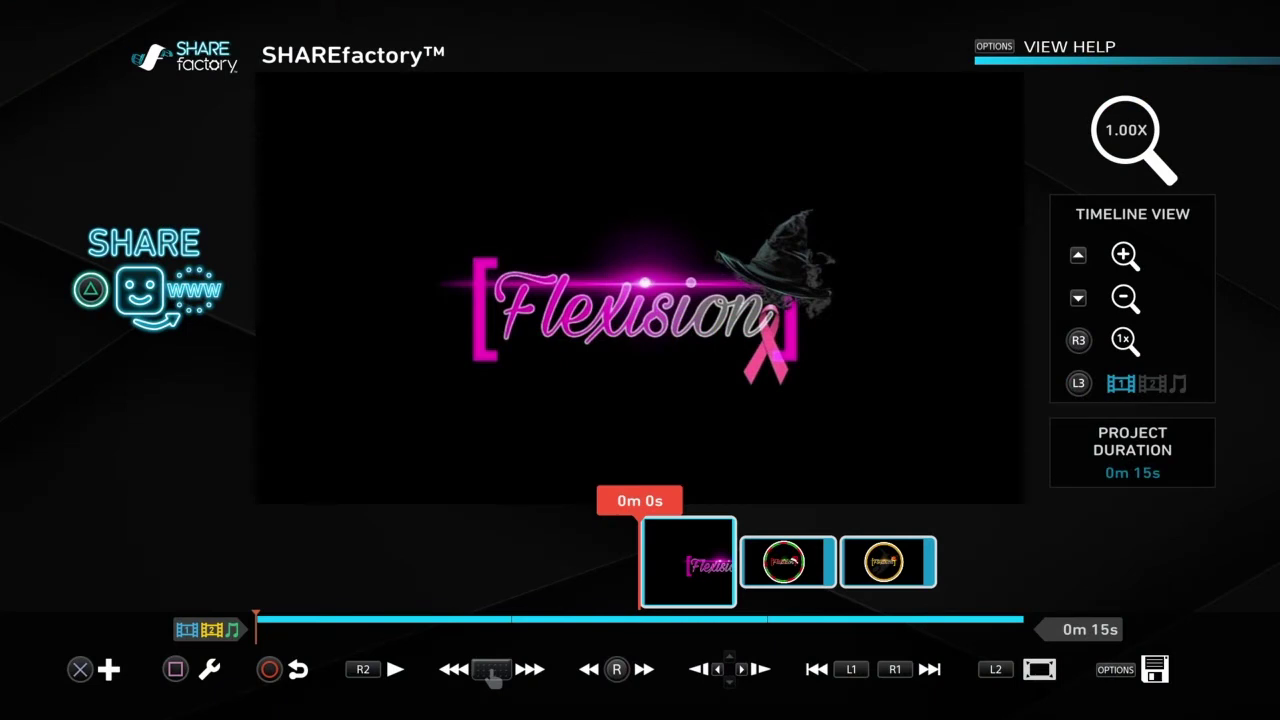
Step forward through the three Flexision logo clips on the timeline to examine each one.
{"action": "key", "text": "Right"}
{"action": "key", "text": "Right"}
{"action": "key", "text": "Right"}
{"action": "key", "text": "Right"}
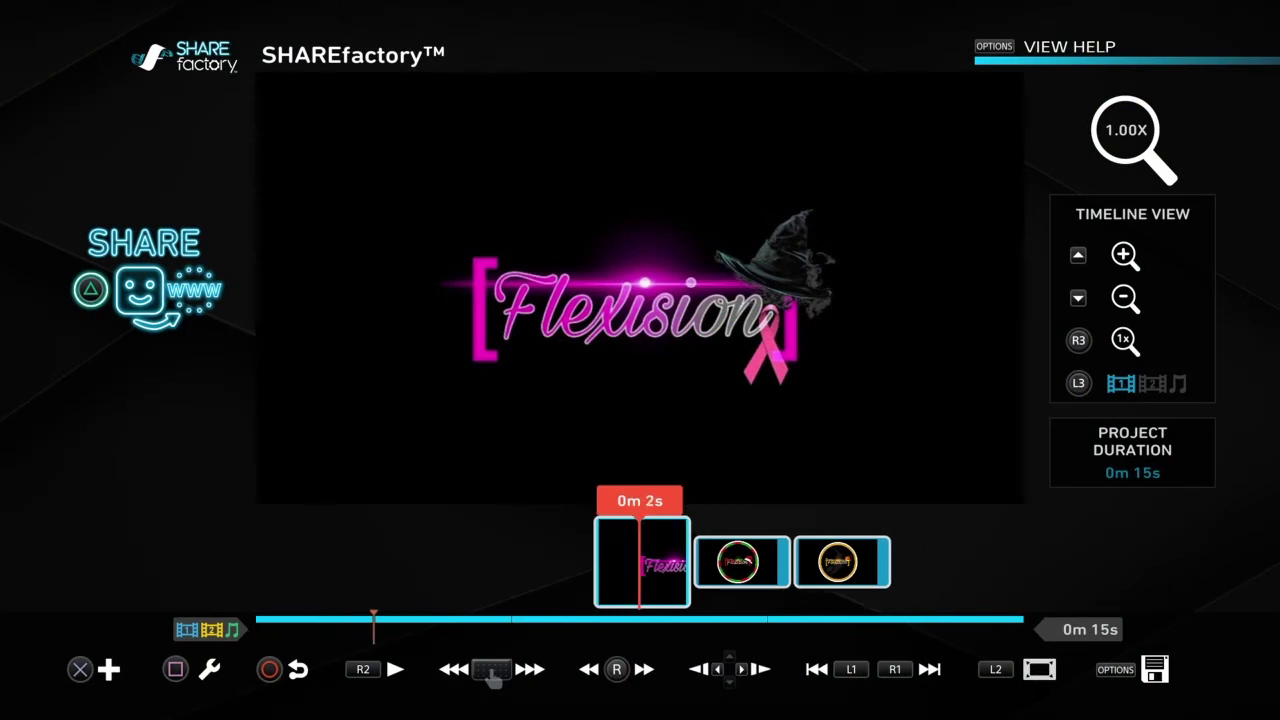
{"action": "key", "text": "Right"}
{"action": "key", "text": "Right"}
{"action": "key", "text": "Right"}
{"action": "key", "text": "Right"}
{"action": "key", "text": "Right"}
{"action": "key", "text": "Right"}
{"action": "key", "text": "Right"}
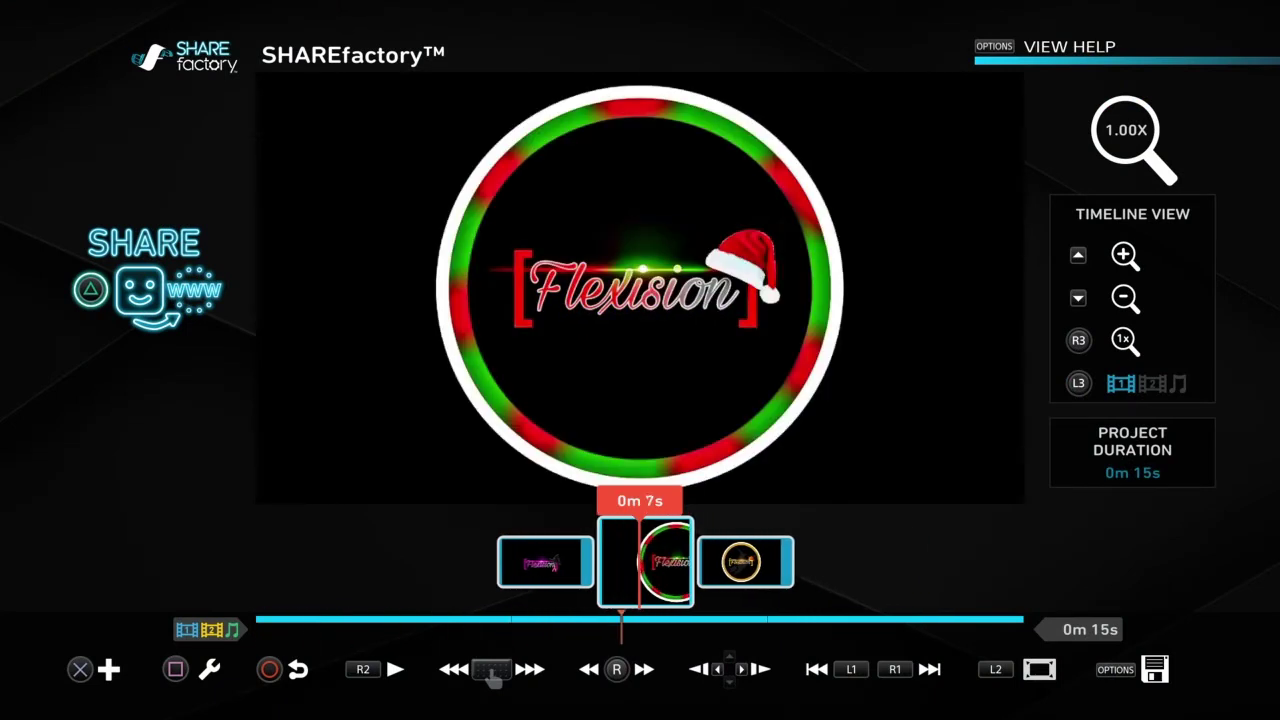
{"action": "key", "text": "Right"}
Step back and forth between the logo clips and return to the start of the first clip.
{"action": "key", "text": "Left"}
{"action": "key", "text": "Left"}
{"action": "key", "text": "Left"}
{"action": "key", "text": "Left"}
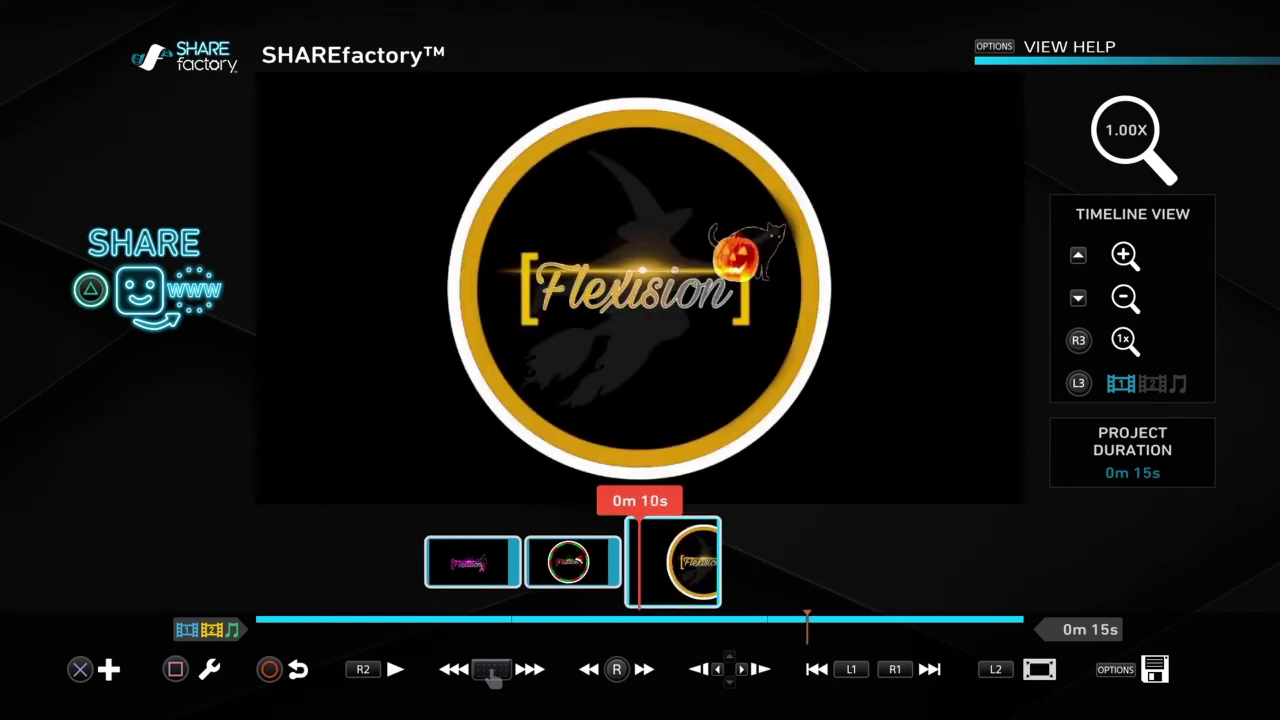
{"action": "key", "text": "Left"}
{"action": "key", "text": "Left"}
{"action": "key", "text": "Left"}
{"action": "key", "text": "Left"}
{"action": "key", "text": "Left"}
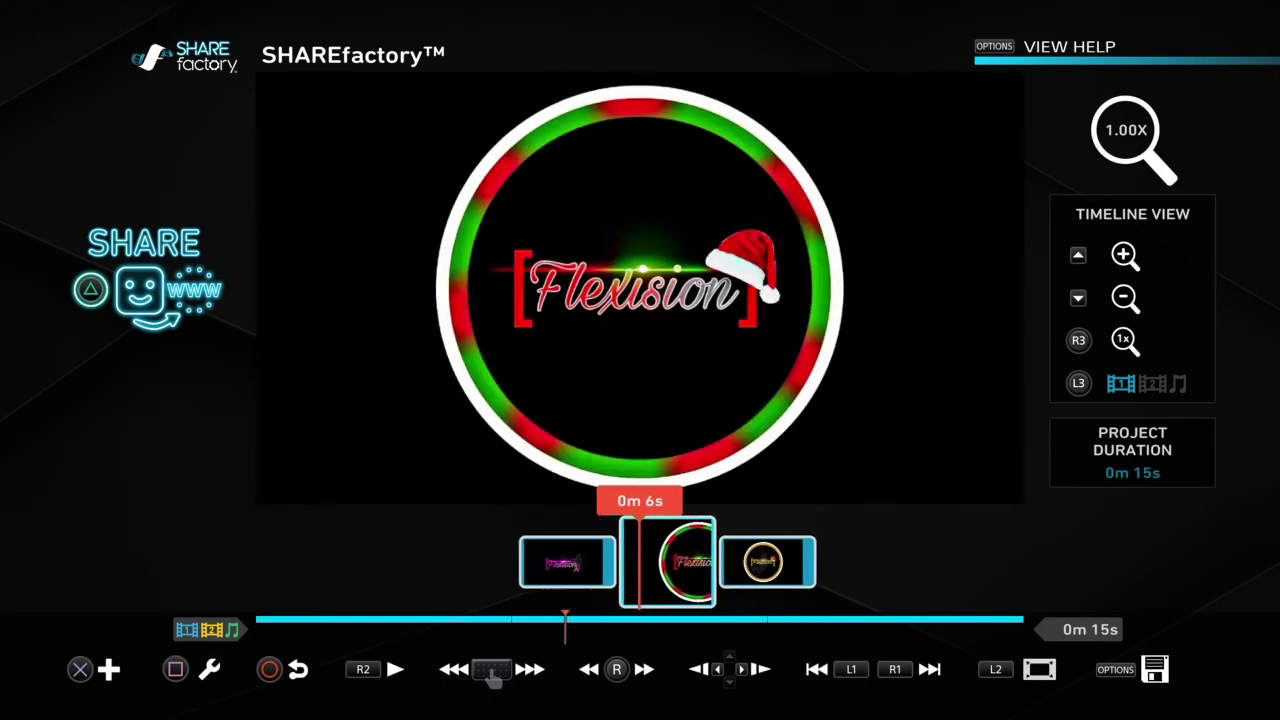
{"action": "key", "text": "Right"}
{"action": "key", "text": "Right"}
{"action": "key", "text": "Right"}
{"action": "key", "text": "Right"}
{"action": "key", "text": "Right"}
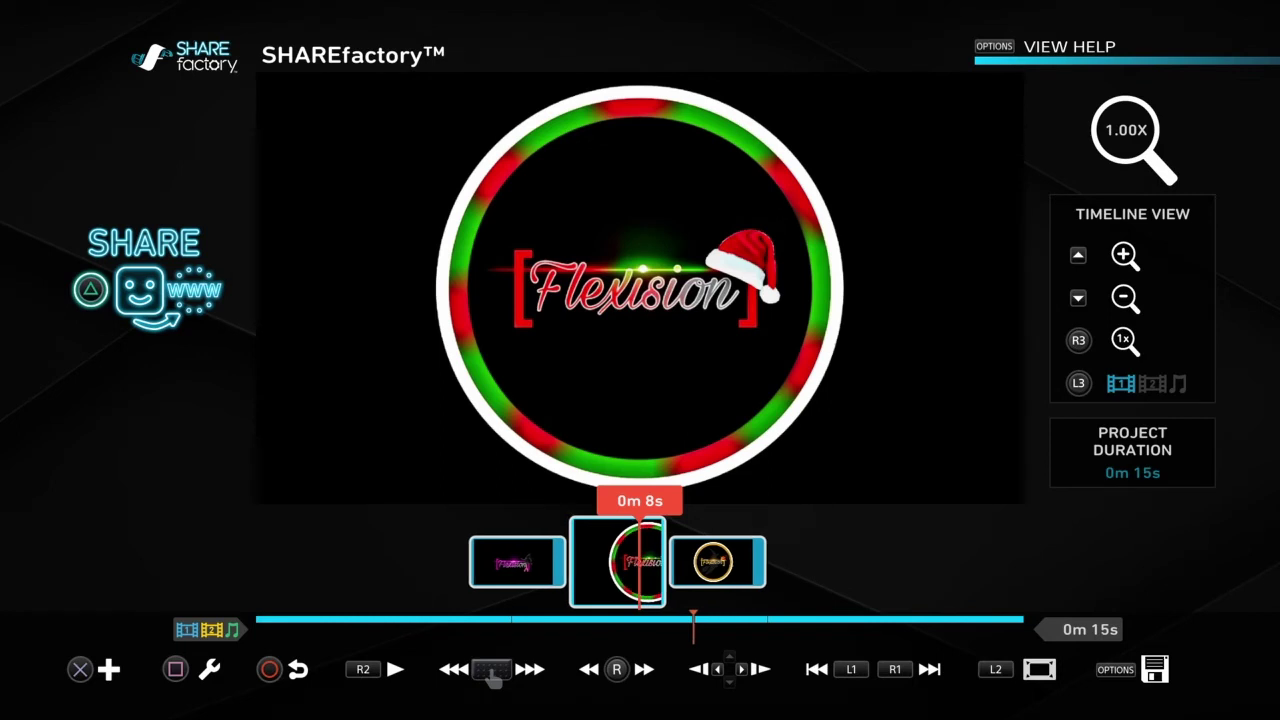
{"action": "key", "text": "Left"}
{"action": "key", "text": "Left"}
{"action": "key", "text": "Left"}
{"action": "key", "text": "Left"}
{"action": "key", "text": "Left"}
{"action": "key", "text": "Left"}
{"action": "key", "text": "Left"}
{"action": "key", "text": "Left"}
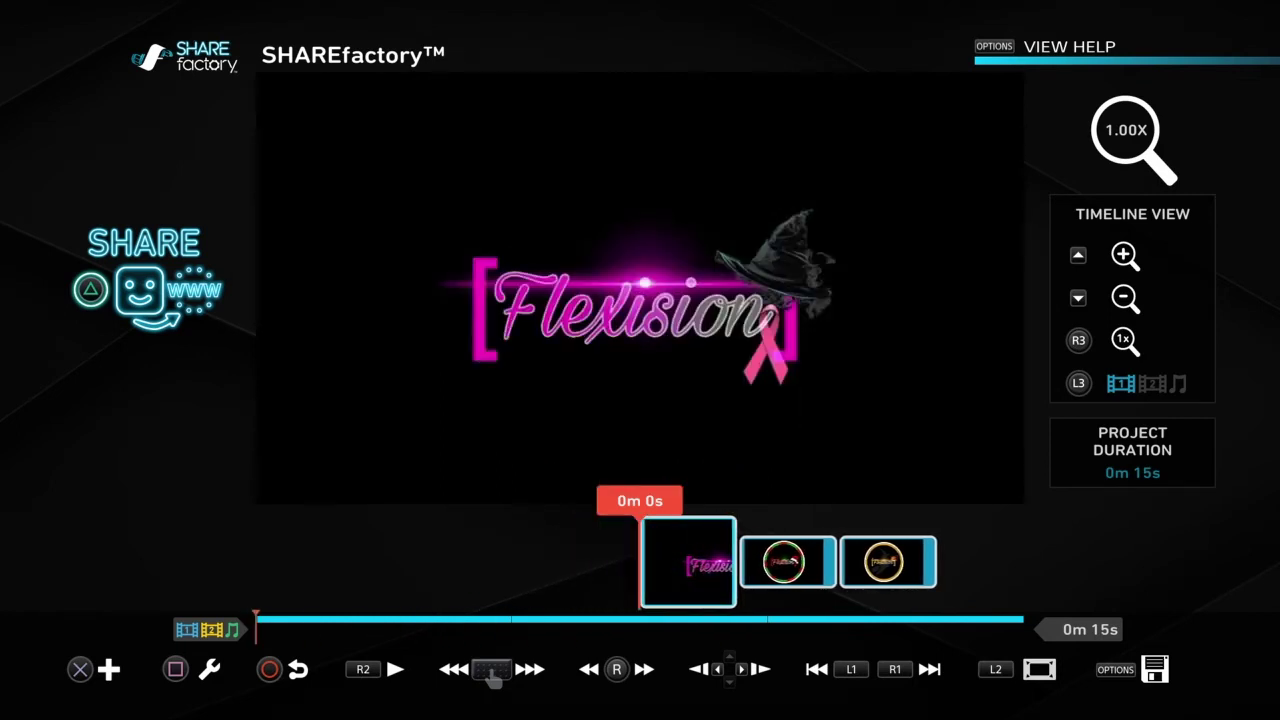
Open the overlay chooser for the first Flexision clip and browse the Camera FX effects to examine the available types.
{"action": "key", "text": "Return"}
{"action": "key", "text": "Return"}
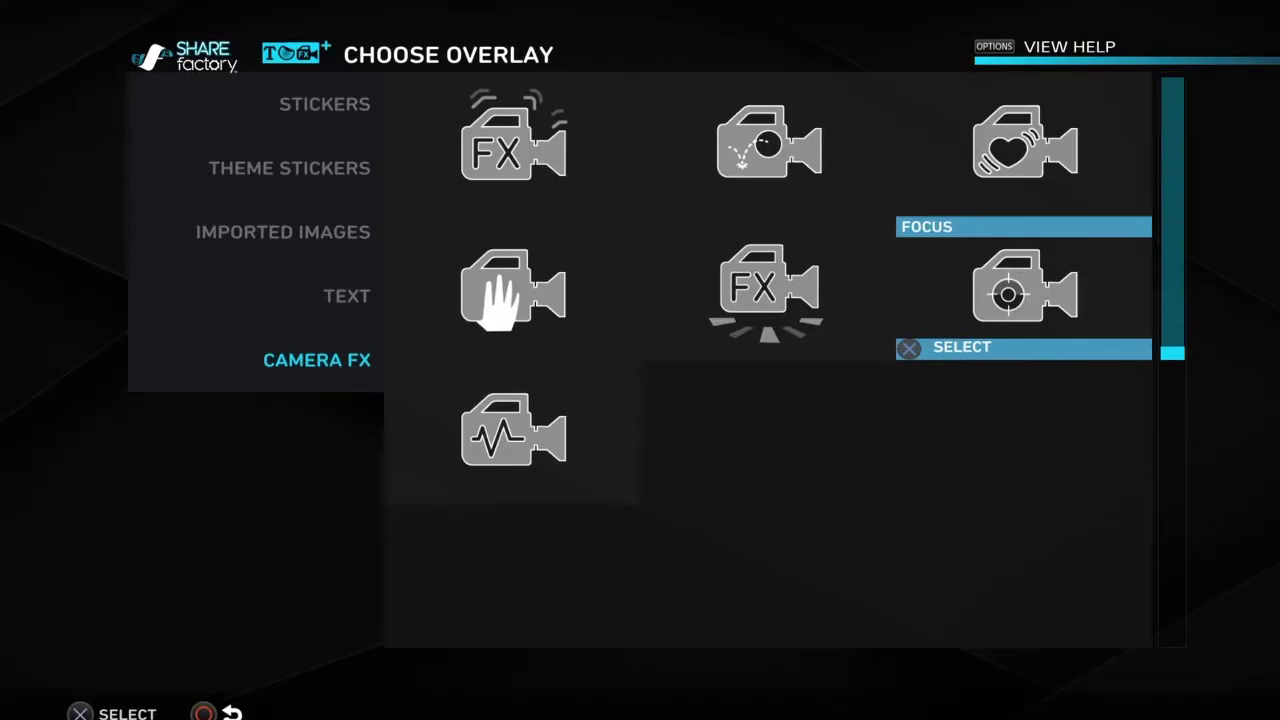
{"action": "key", "text": "Left"}
{"action": "key", "text": "Left"}
{"action": "key", "text": "Up"}
{"action": "key", "text": "Right"}
{"action": "key", "text": "Right"}
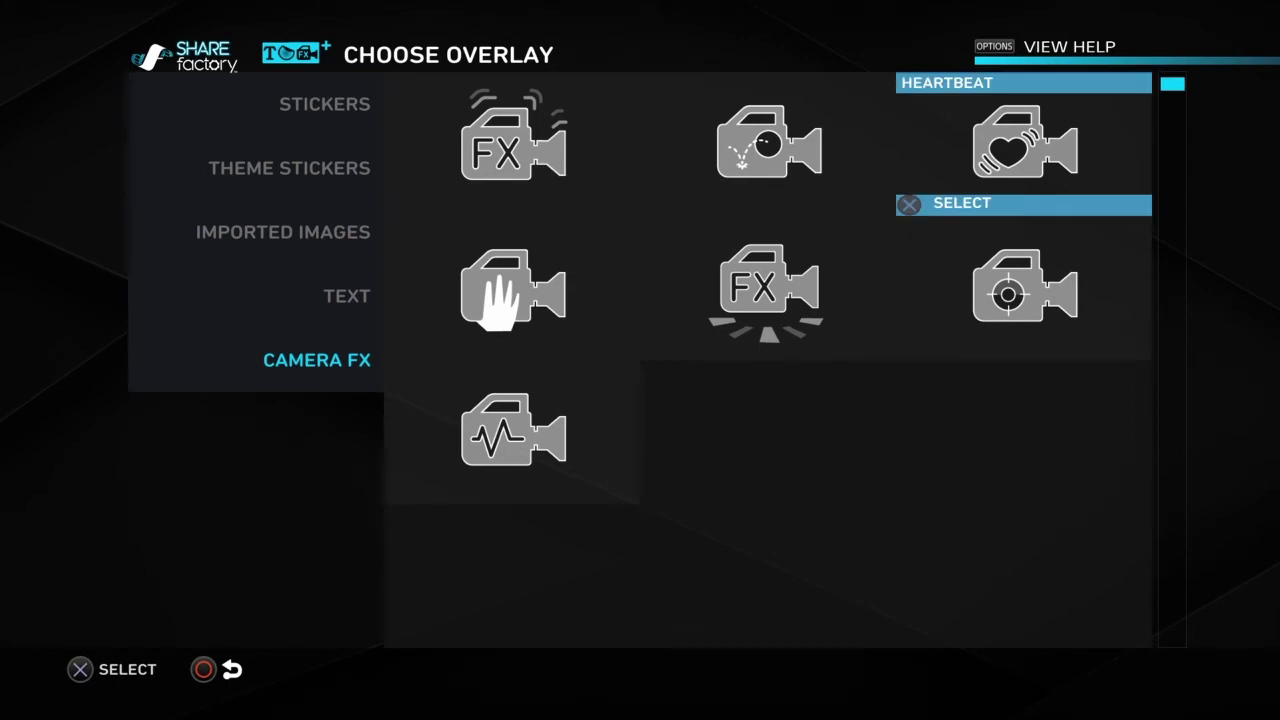
{"action": "key", "text": "Left"}
{"action": "key", "text": "Left"}
{"action": "key", "text": "Down"}
{"action": "key", "text": "Down"}
{"action": "key", "text": "Up"}
{"action": "key", "text": "Right"}
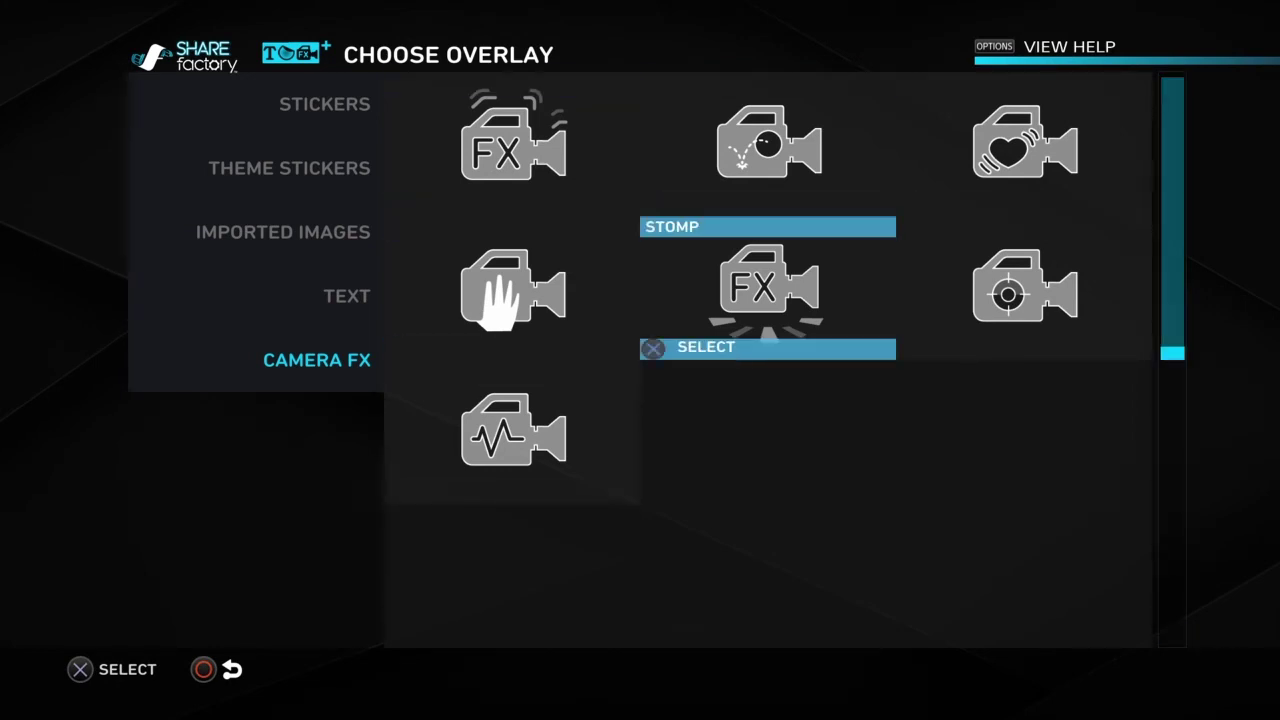
{"action": "key", "text": "Up"}
{"action": "key", "text": "Left"}
{"action": "key", "text": "Down"}
{"action": "key", "text": "Up"}
{"action": "key", "text": "Right"}
{"action": "key", "text": "Right"}
{"action": "key", "text": "Down"}
{"action": "key", "text": "Left"}
{"action": "key", "text": "Escape"}
Add a 5-second Heartbeat Camera FX overlay at the start of the pink Flexision clip.
{"action": "key", "text": "Return"}
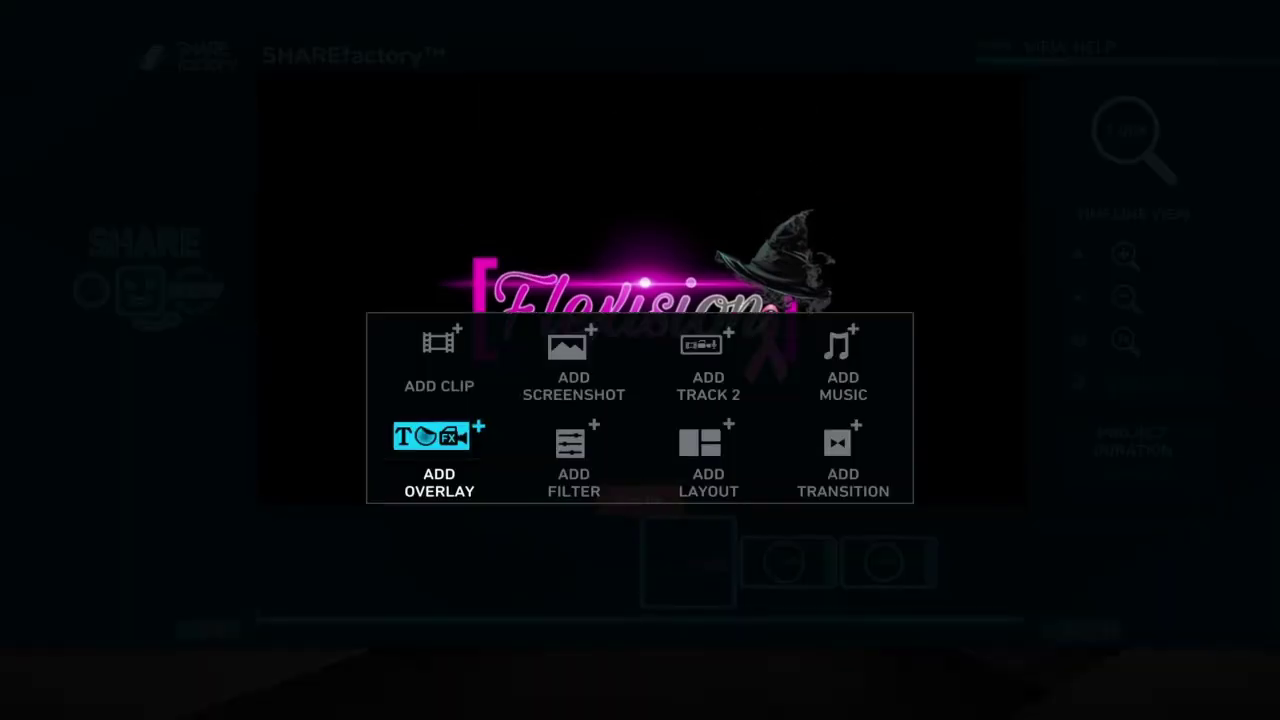
{"action": "key", "text": "Left"}
{"action": "key", "text": "Up"}
{"action": "key", "text": "Right"}
{"action": "key", "text": "Return"}
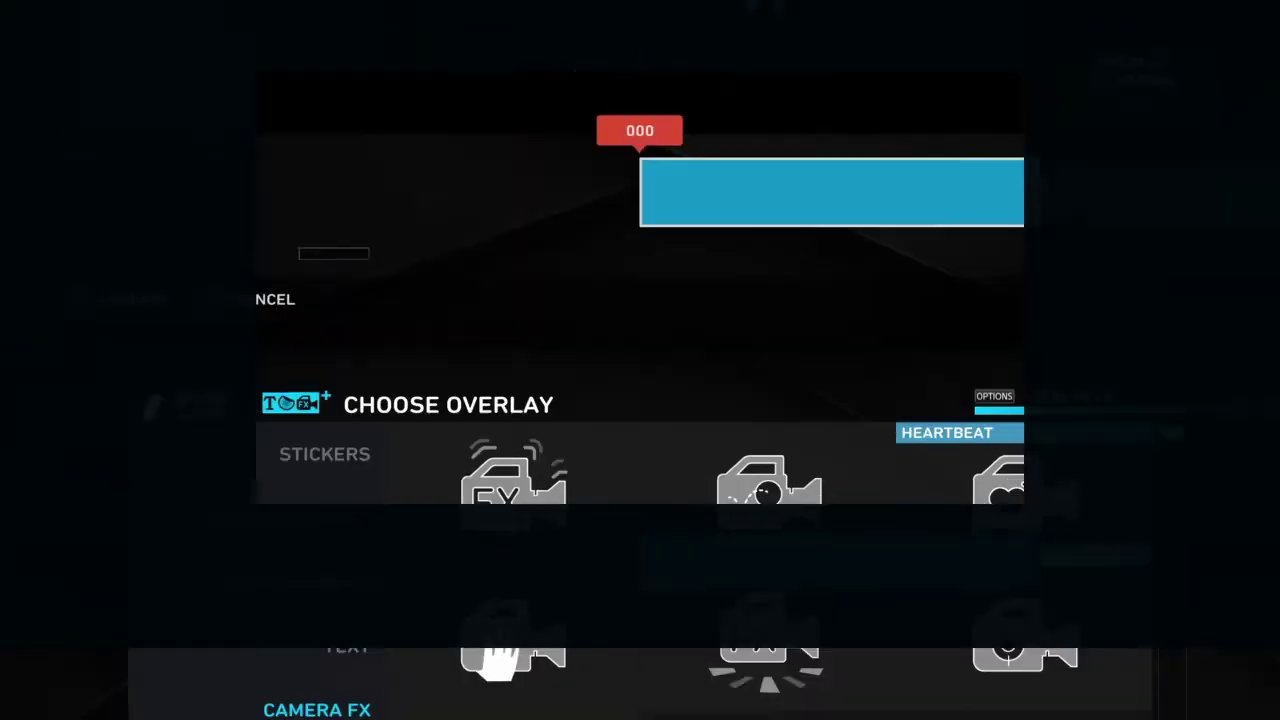
{"action": "key", "text": "Return"}
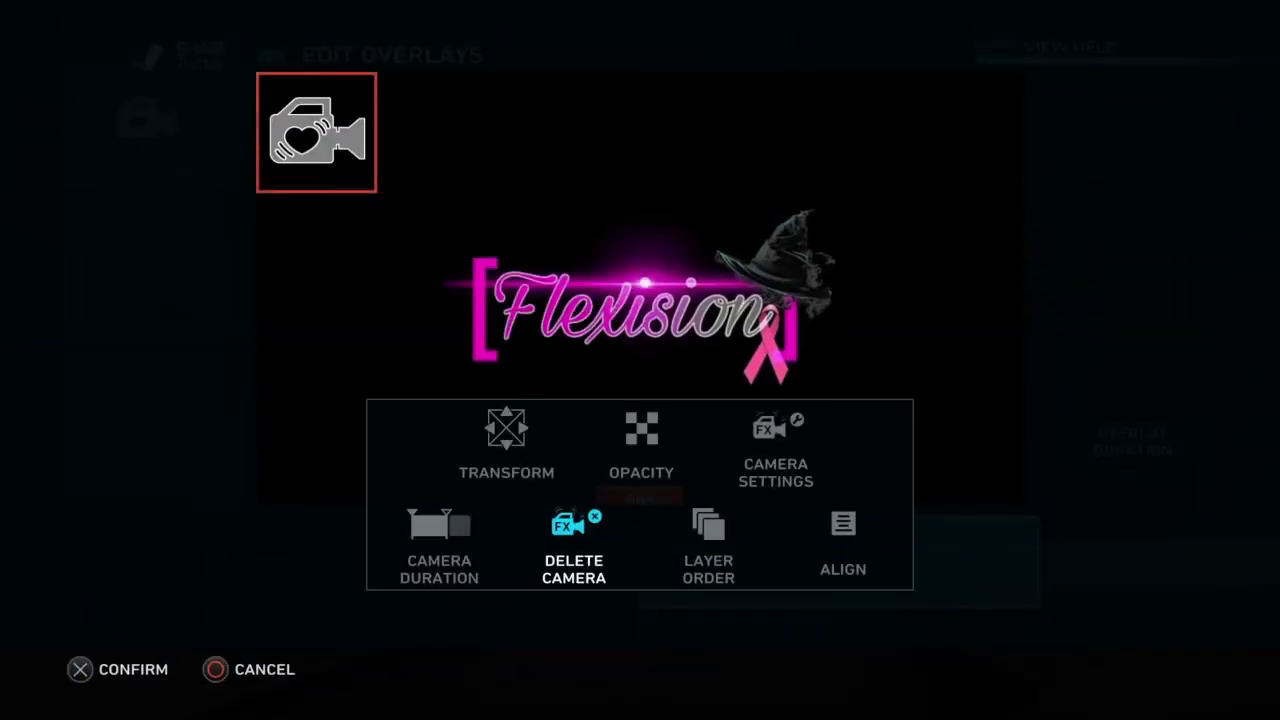
Transform the Heartbeat overlay by moving it from the corner onto the centre of the pink logo.
{"action": "key", "text": "Up"}
{"action": "key", "text": "Left"}
{"action": "key", "text": "Right"}
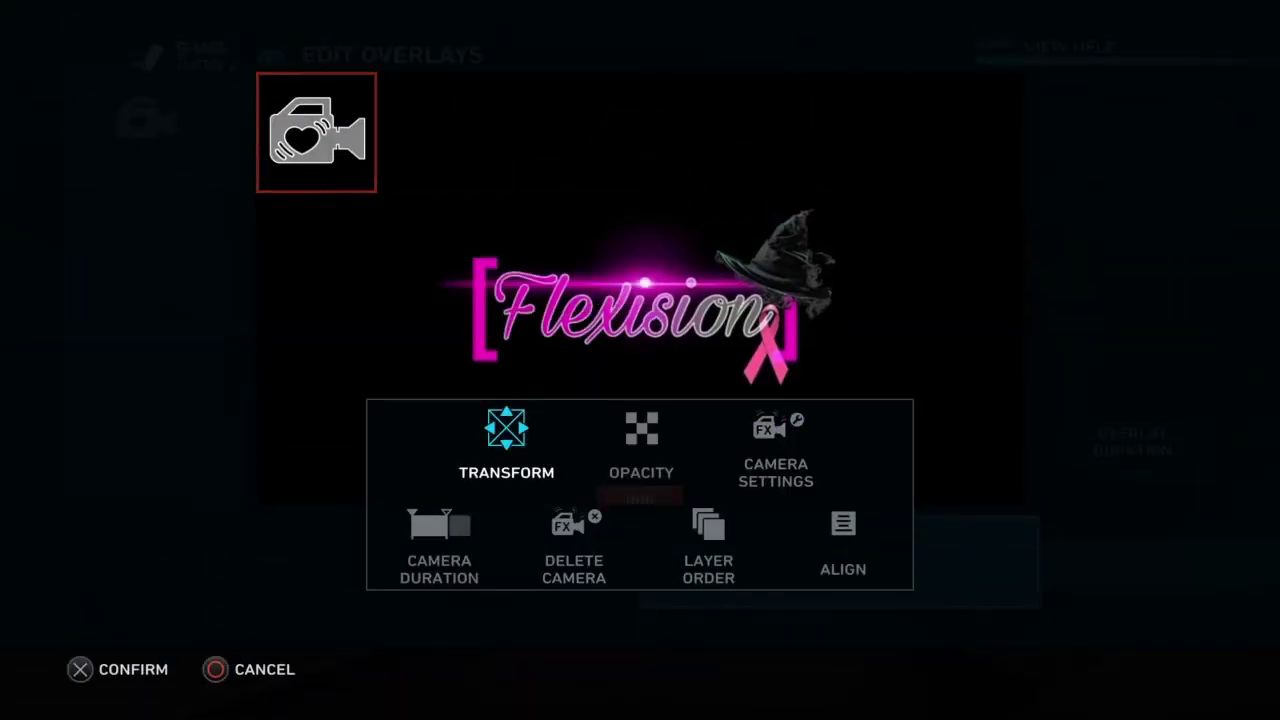
{"action": "key", "text": "Return"}
{"action": "key", "text": "Right"}
{"action": "key", "text": "Down"}
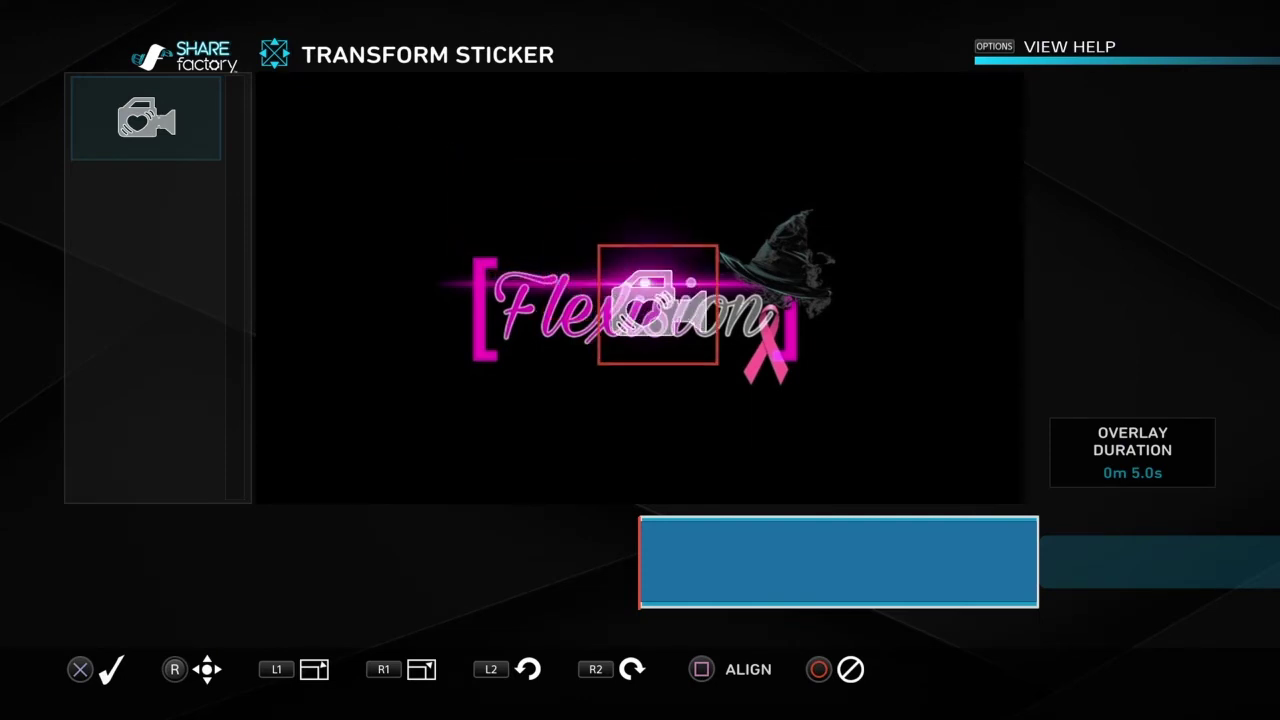
{"action": "key", "text": "Left"}
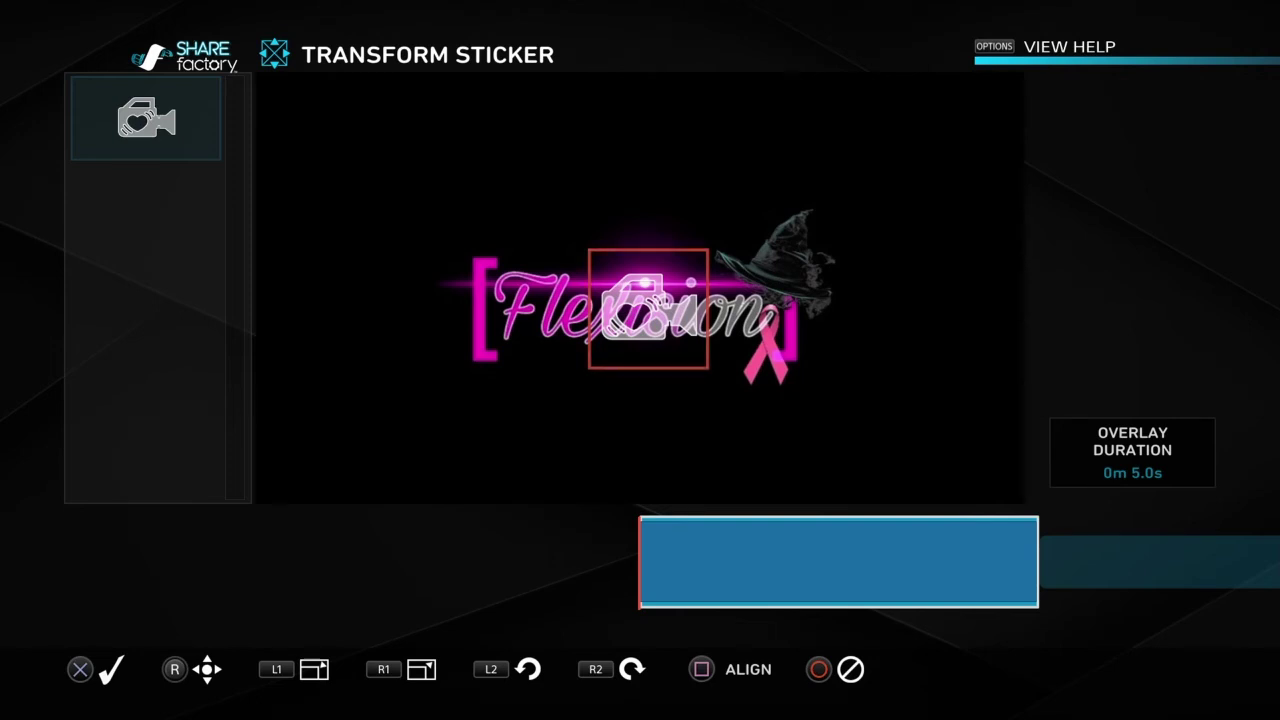
{"action": "key", "text": "Return"}
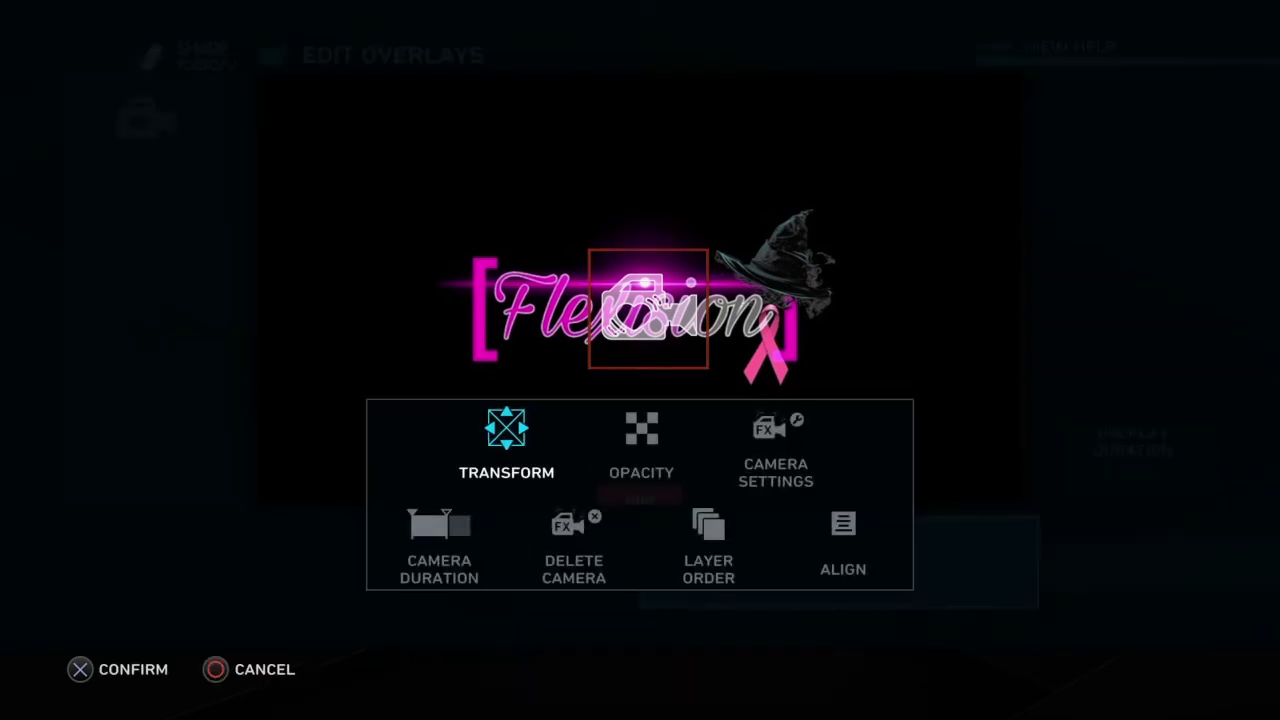
{"action": "key", "text": "Down"}
{"action": "key", "text": "Right"}
{"action": "key", "text": "Up"}
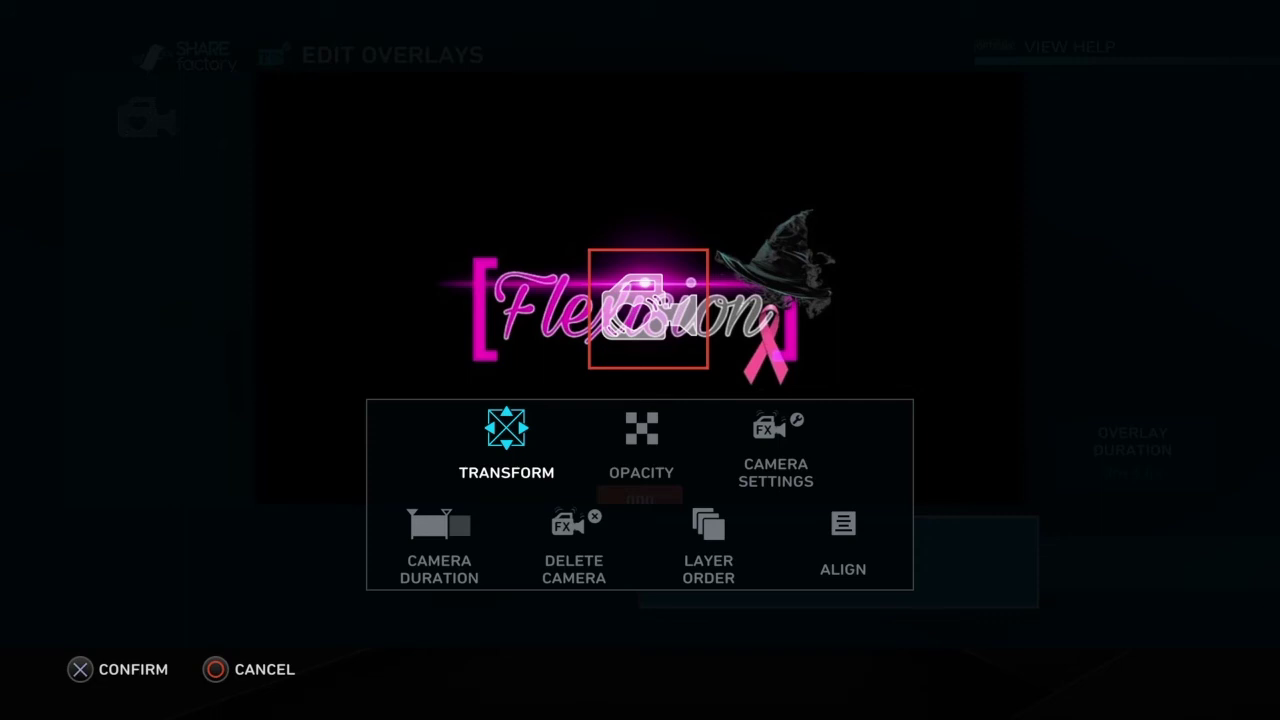
{"action": "key", "text": "Down"}
{"action": "key", "text": "Left"}
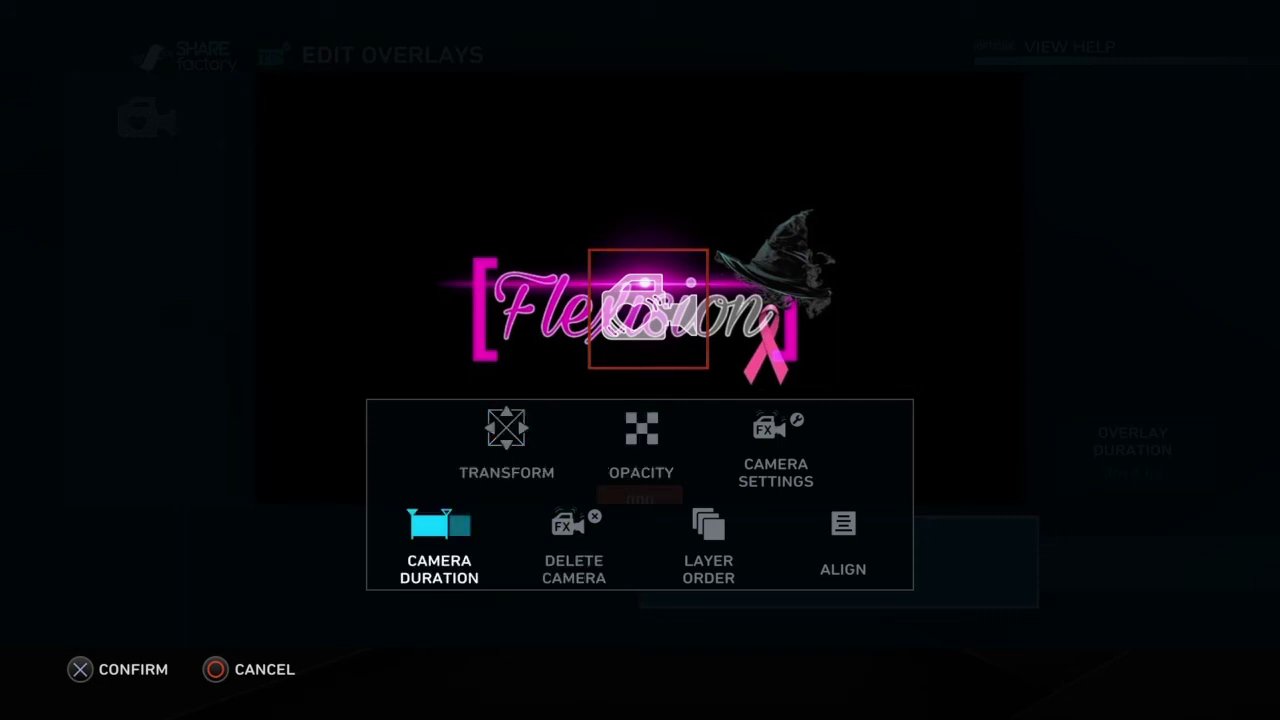
{"action": "key", "text": "Escape"}
Enlarge the Heartbeat overlay over the centre of the pink logo and return to the timeline.
{"action": "key", "text": "Return"}
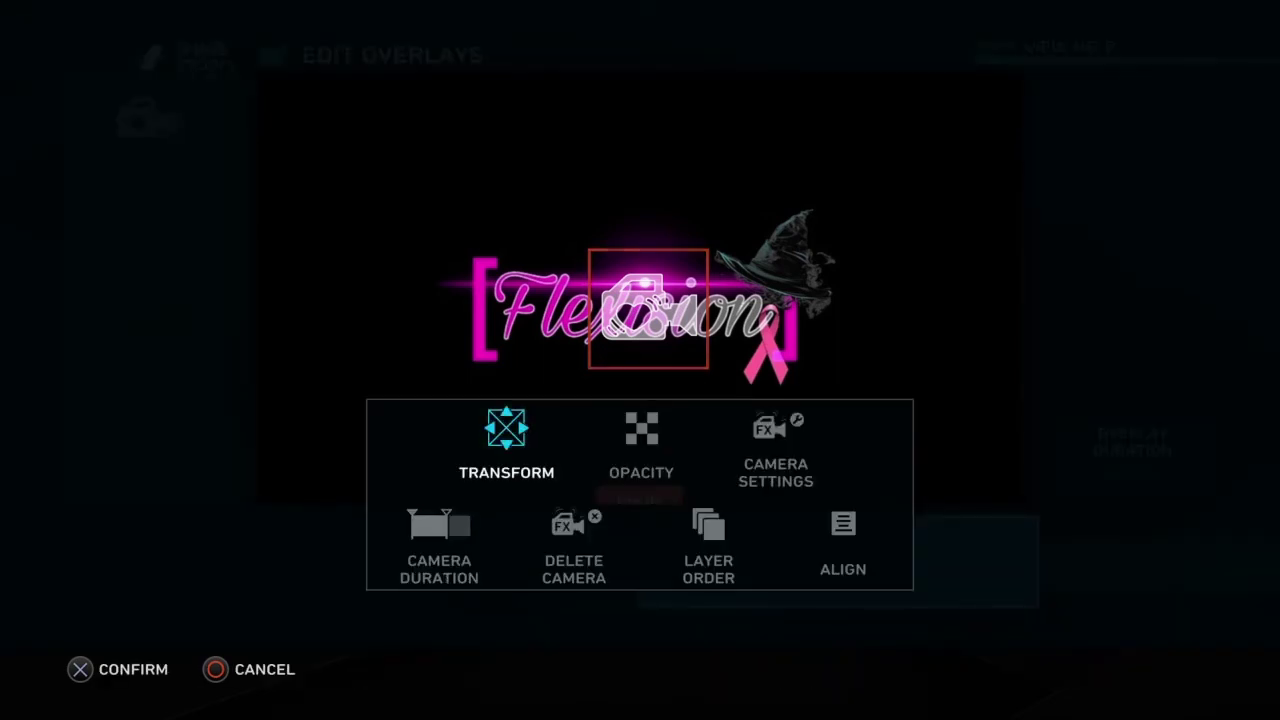
{"action": "key", "text": "Return"}
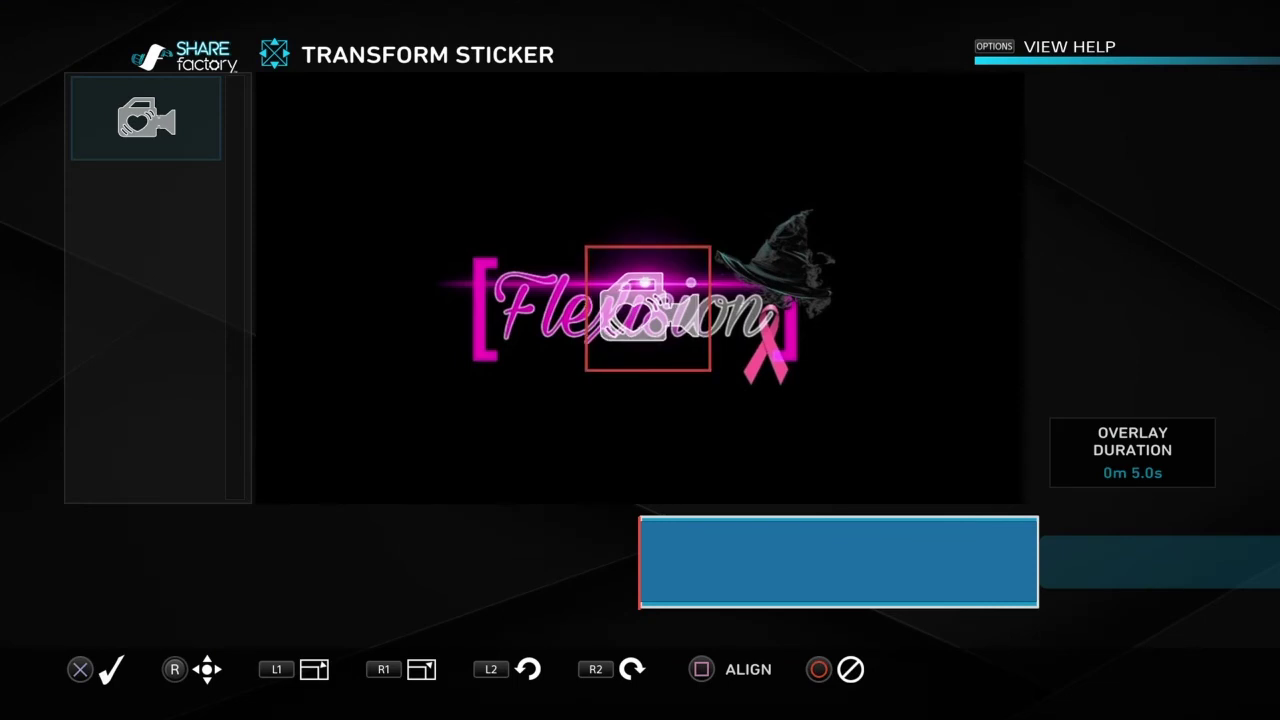
{"action": "key", "text": "Escape"}
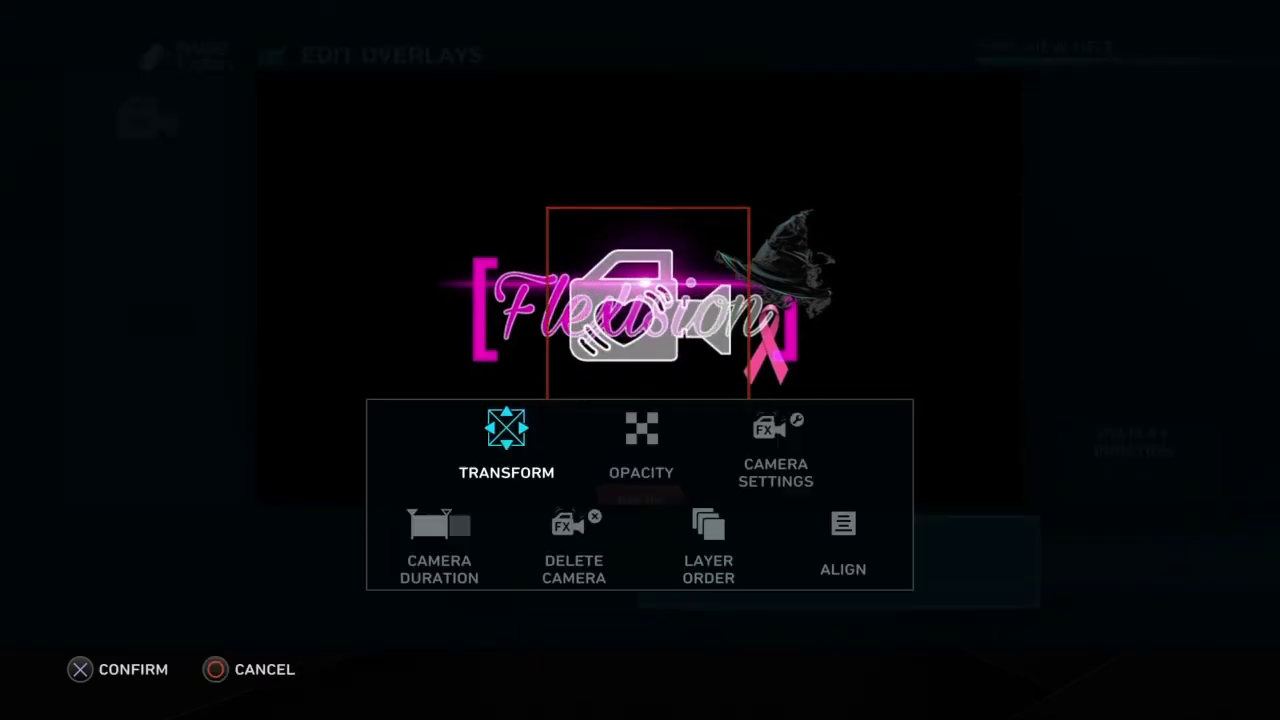
{"action": "key", "text": "Escape"}
Add a 2-second Focus Camera FX overlay partway through the red and green Flexision clip.
{"action": "key", "text": "Right"}
{"action": "key", "text": "Return"}
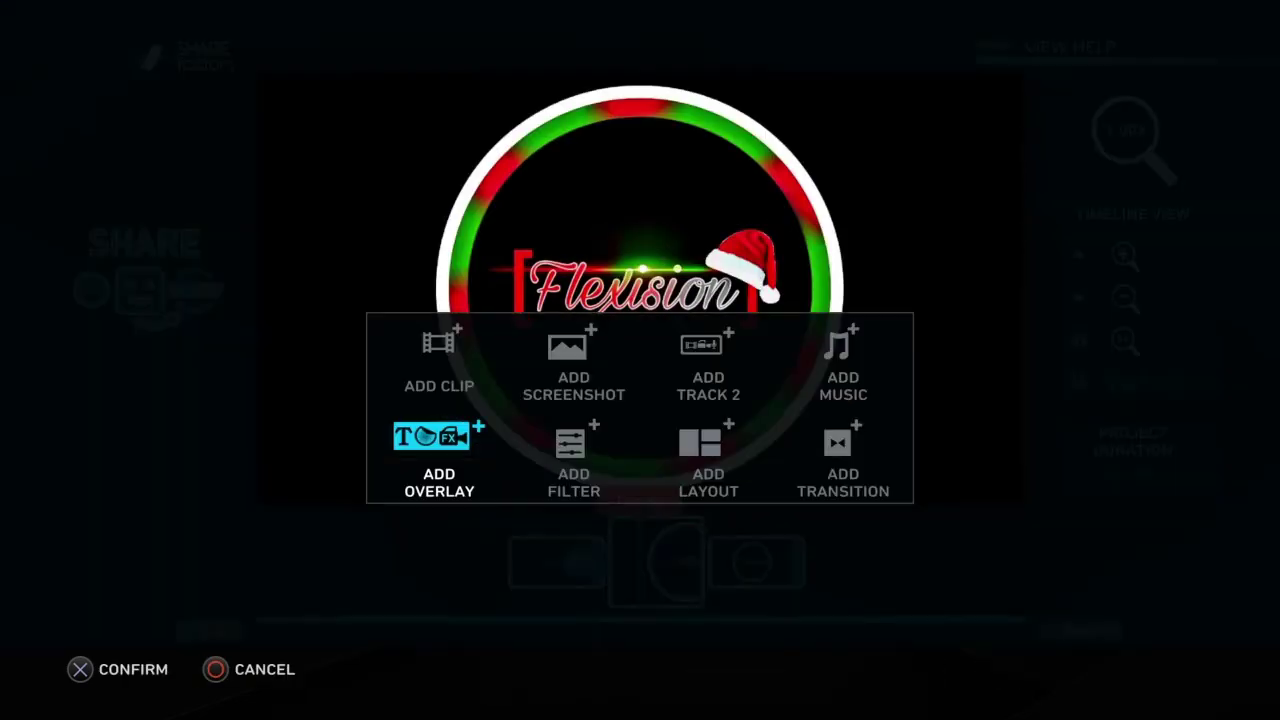
{"action": "key", "text": "Return"}
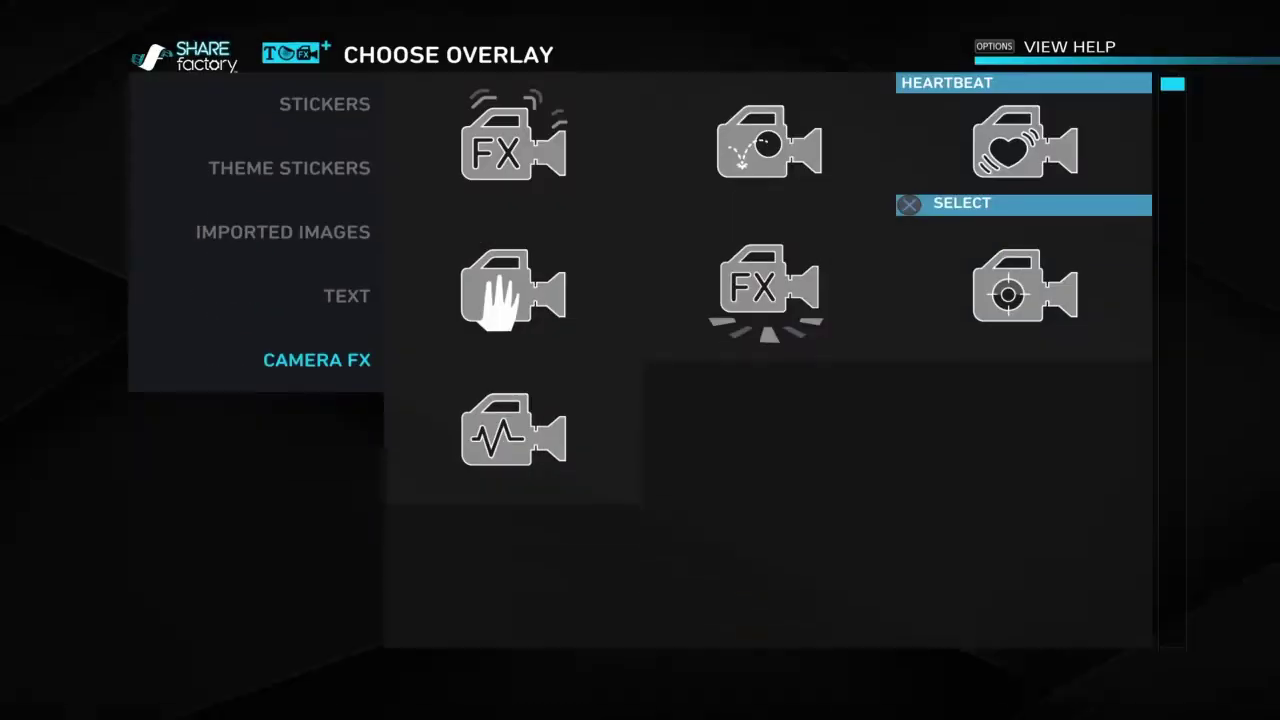
{"action": "key", "text": "Left"}
{"action": "key", "text": "Down"}
{"action": "key", "text": "Right"}
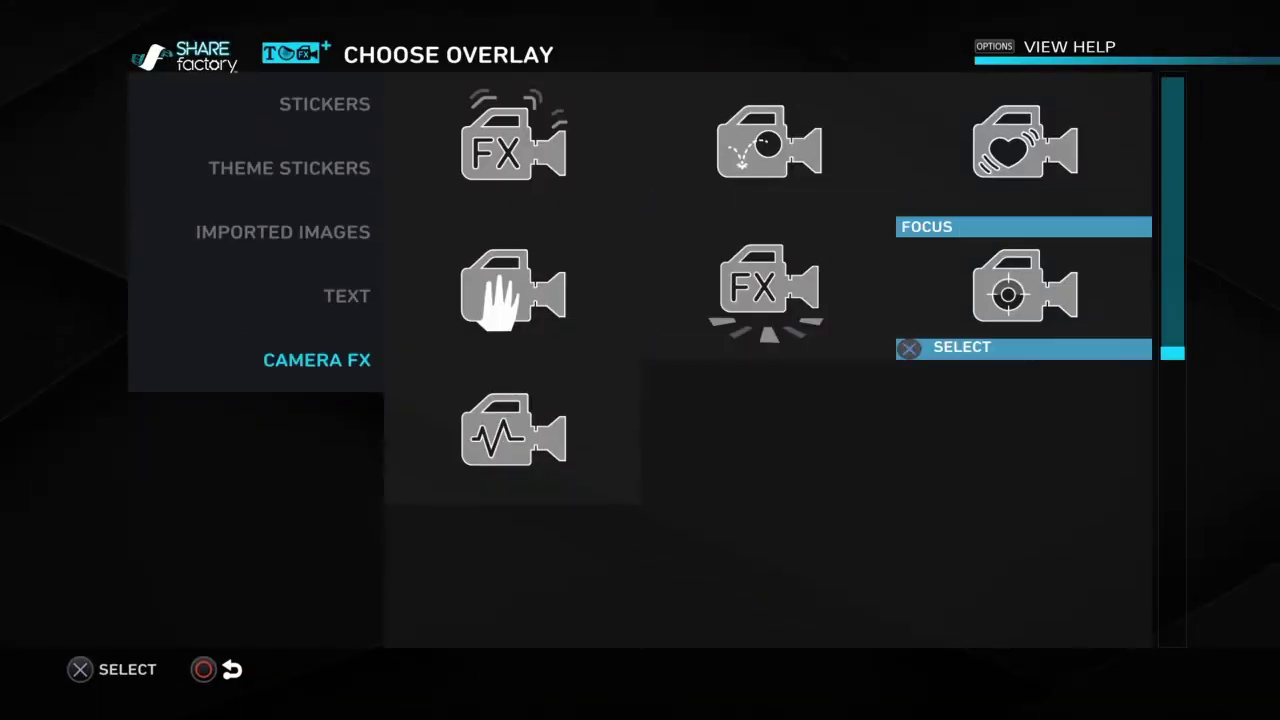
{"action": "key", "text": "Return"}
{"action": "key", "text": "Return"}
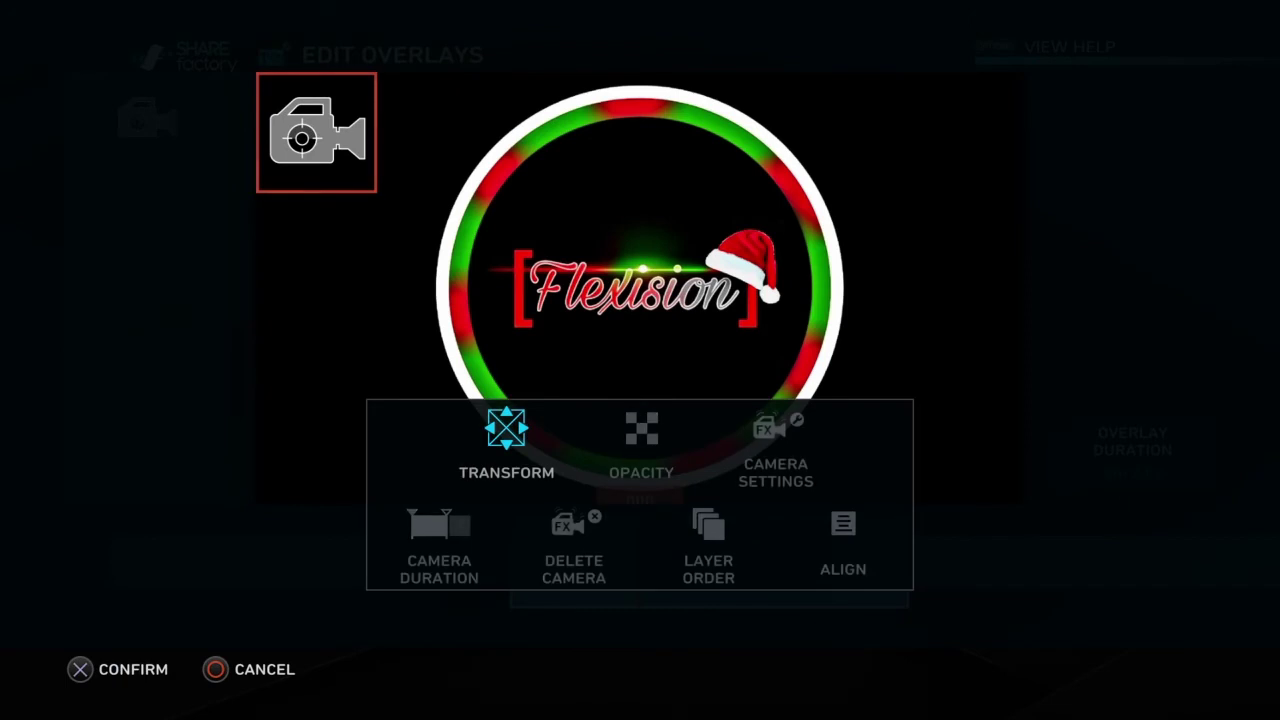
Move the Focus overlay onto the centre of the Christmas logo, enlarge it slightly, and return to the timeline.
{"action": "key", "text": "Return"}
{"action": "key", "text": "Right"}
{"action": "key", "text": "Down"}
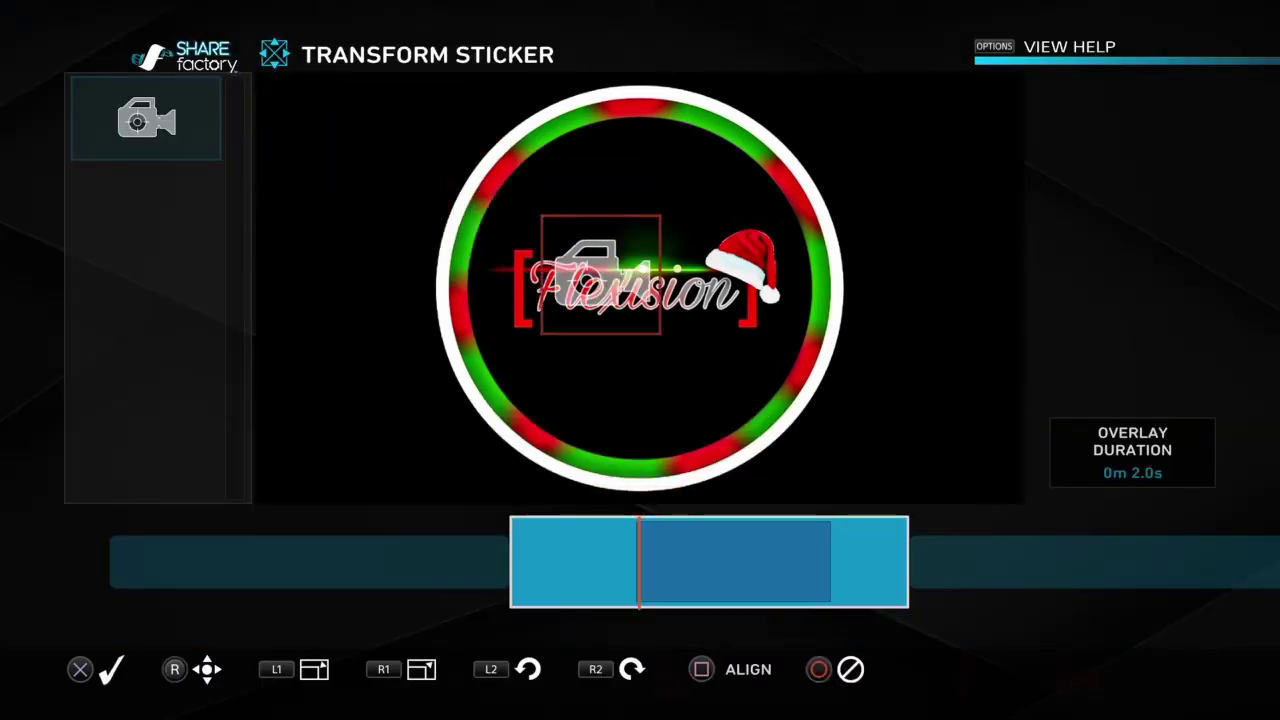
{"action": "key", "text": "Right"}
{"action": "key", "text": "R1"}
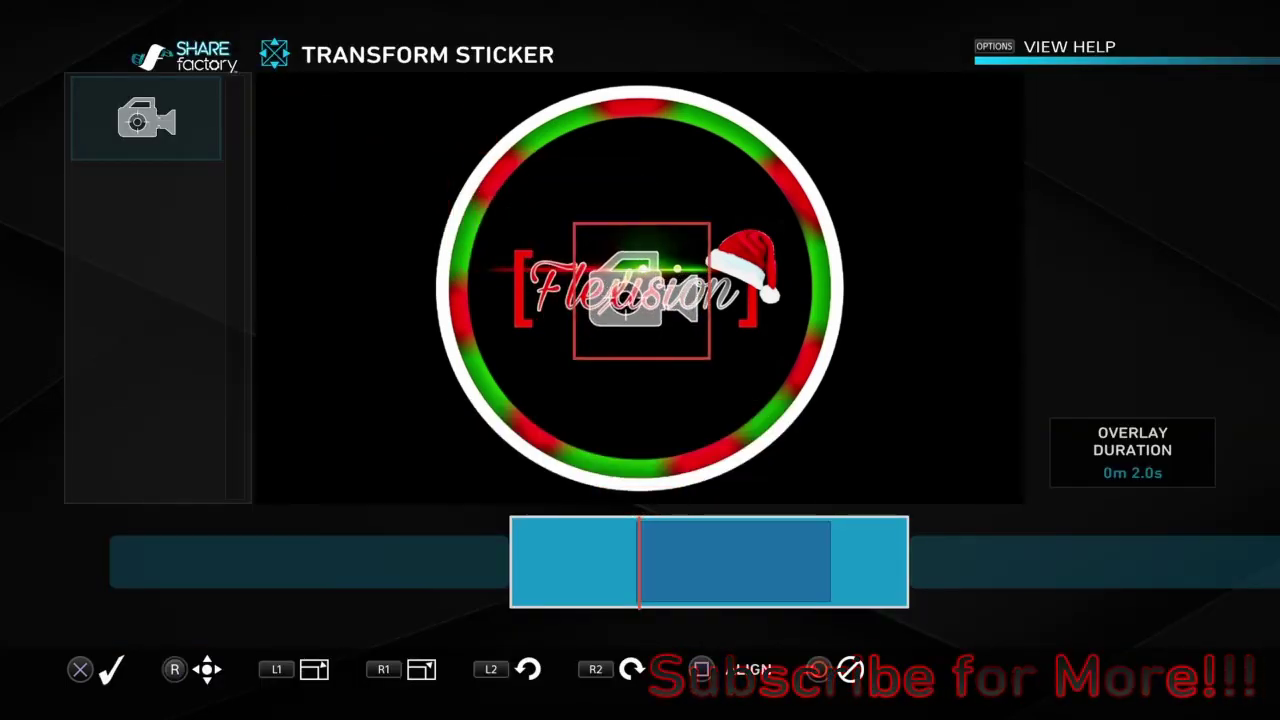
{"action": "key", "text": "Return"}
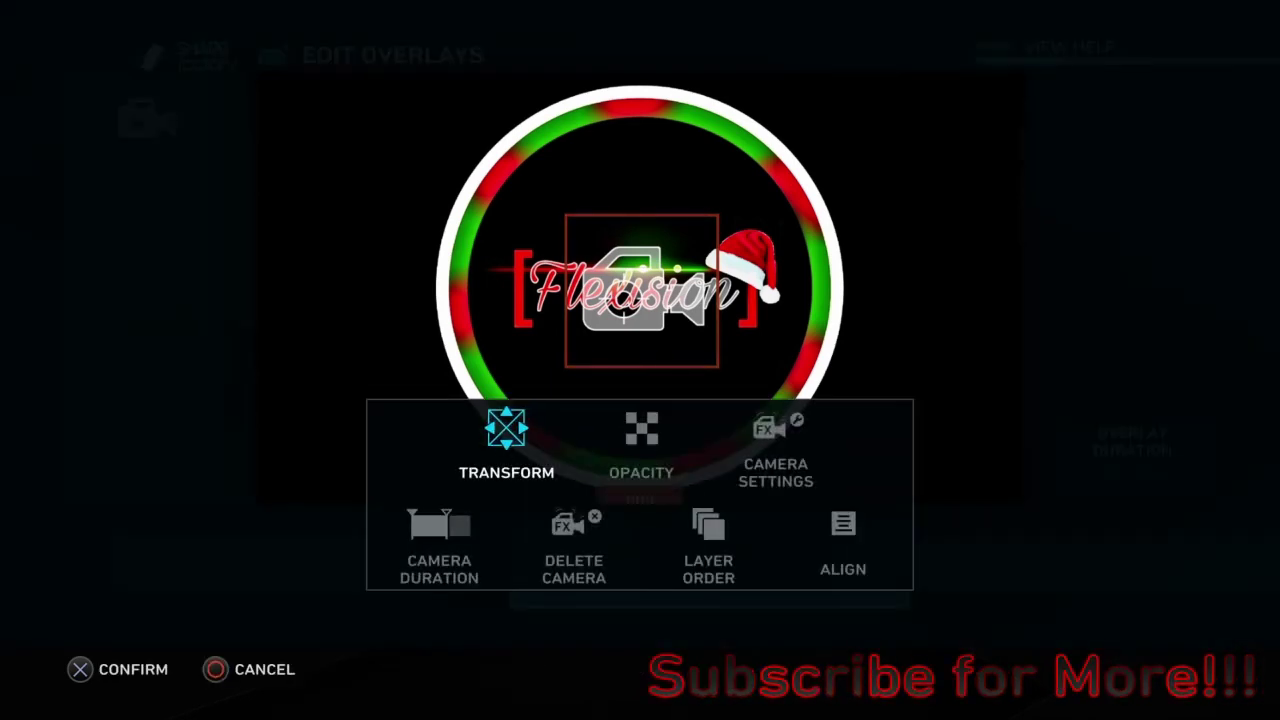
{"action": "key", "text": "Escape"}
{"action": "key", "text": "Escape"}
Add a 2.5-second Drift Camera FX overlay to the gold Flexision clip at about 12 seconds.
{"action": "key", "text": "Right"}
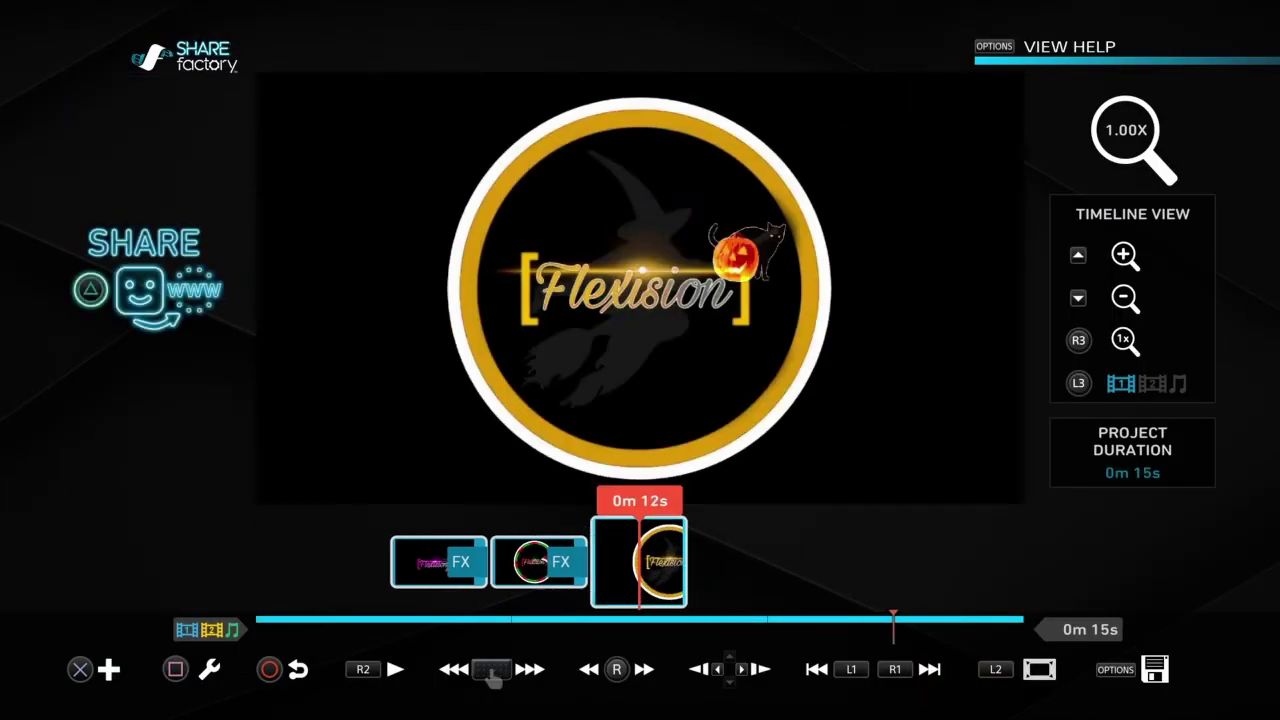
{"action": "key", "text": "Square"}
{"action": "key", "text": "Return"}
{"action": "key", "text": "Return"}
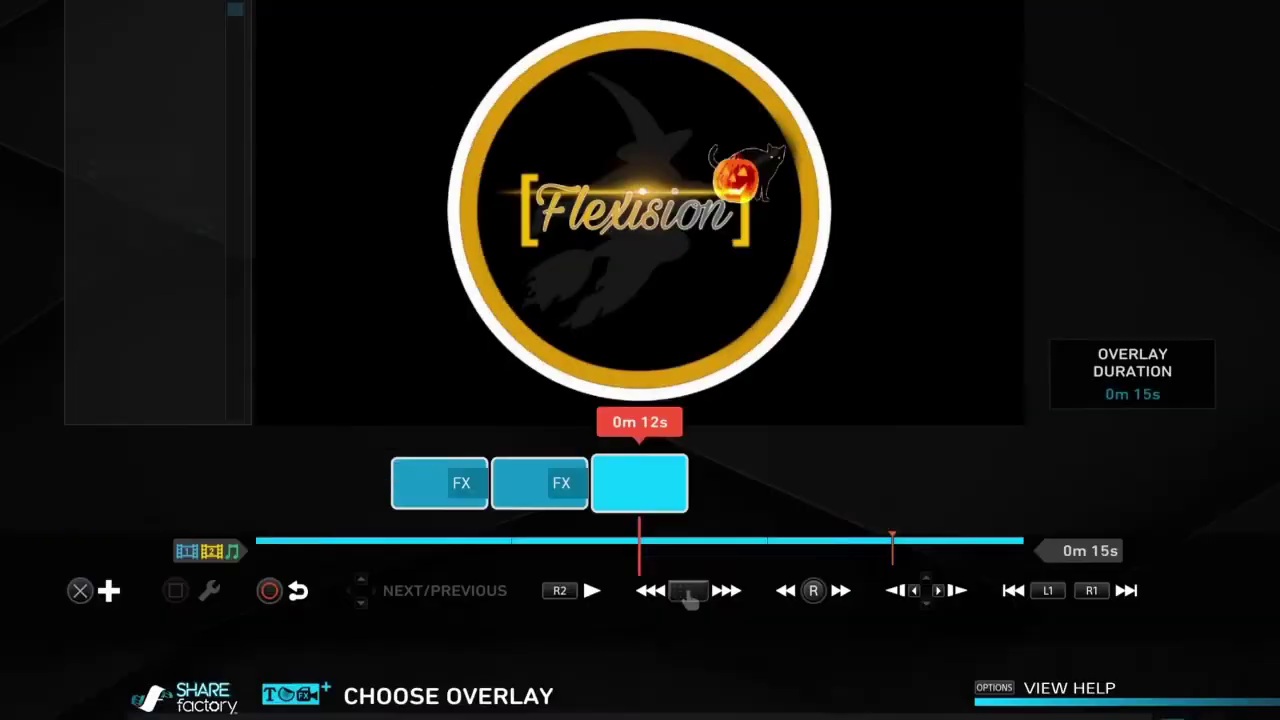
{"action": "key", "text": "Left"}
{"action": "key", "text": "Left"}
{"action": "key", "text": "Down"}
{"action": "key", "text": "Up"}
{"action": "key", "text": "Up"}
{"action": "key", "text": "Down"}
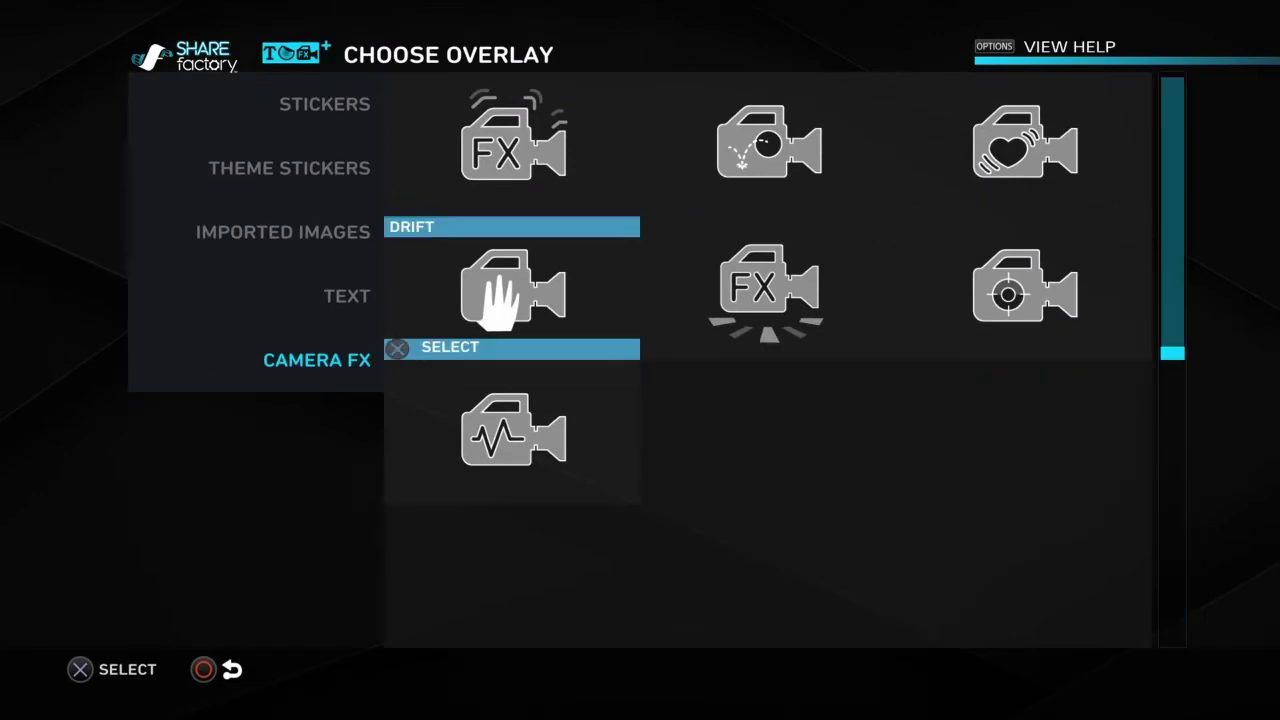
{"action": "key", "text": "Return"}
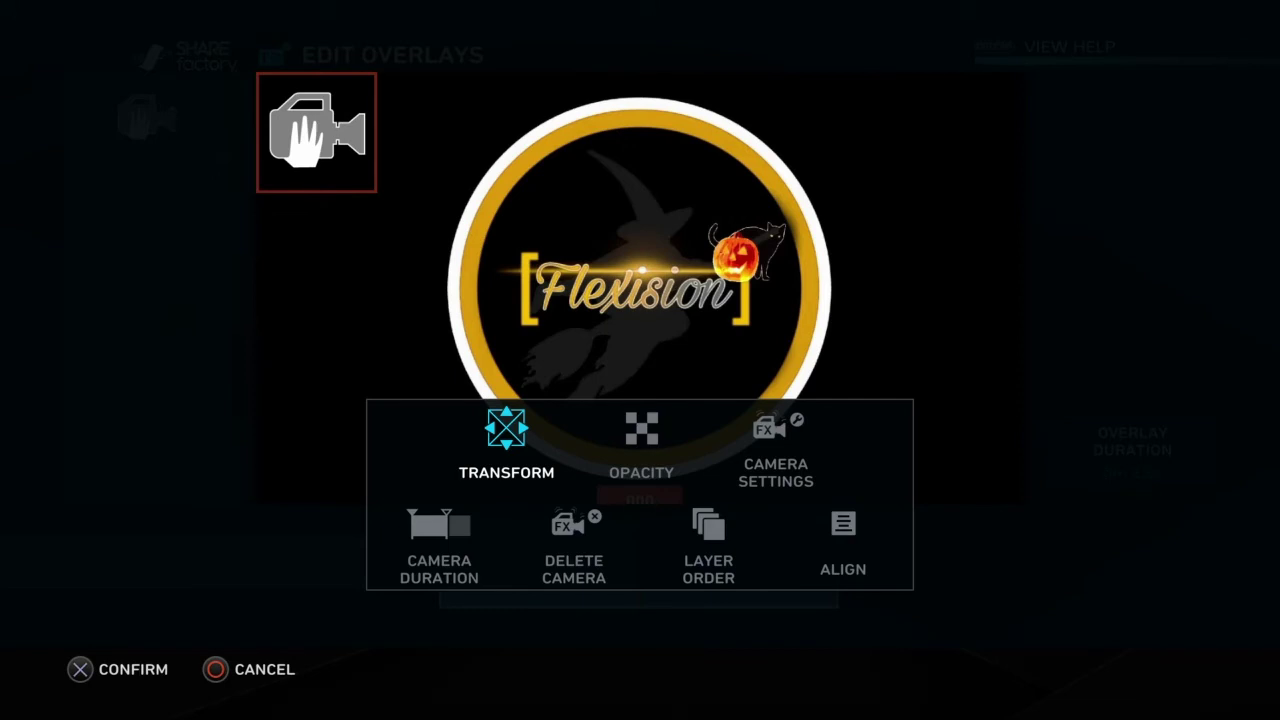
Move the Drift overlay onto the centre of the gold logo, enlarge it slightly, and leave overlay editing.
{"action": "key", "text": "Return"}
{"action": "key", "text": "Right"}
{"action": "key", "text": "Down"}
{"action": "key", "text": "Right"}
{"action": "key", "text": "Down"}
{"action": "key", "text": "L1"}
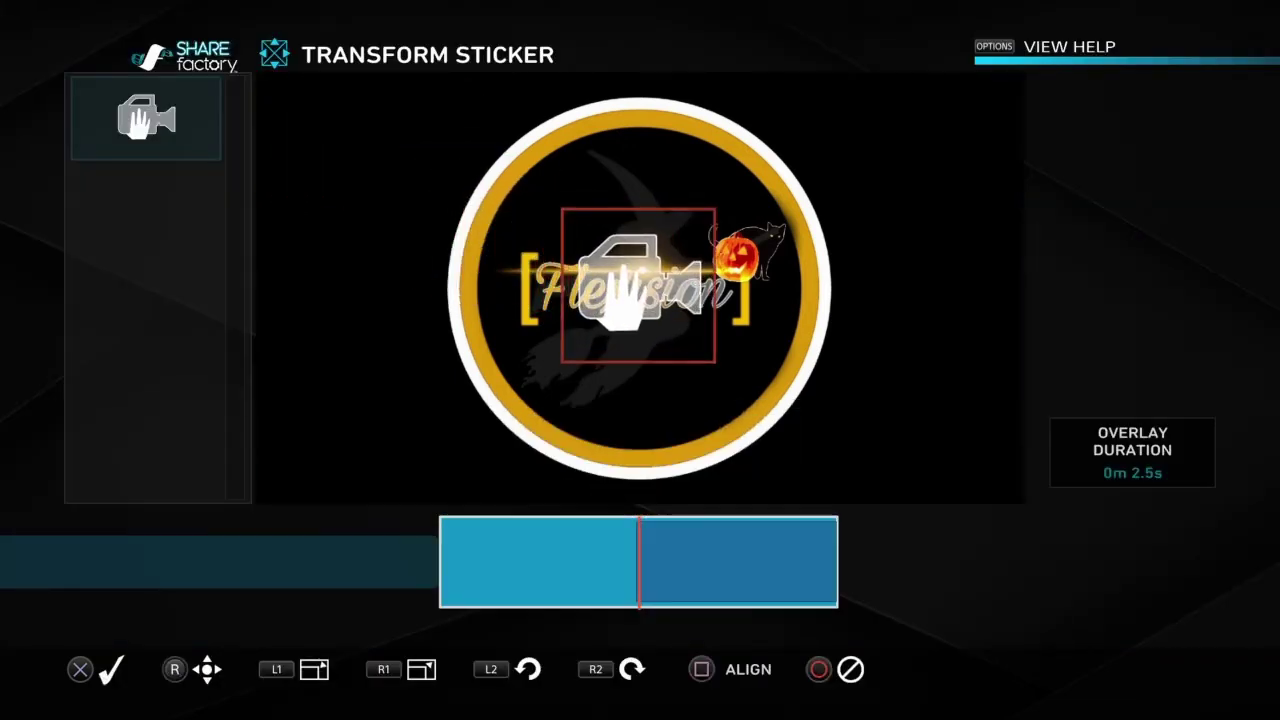
{"action": "key", "text": "Return"}
{"action": "key", "text": "Escape"}
{"action": "key", "text": "Escape"}
Play the project from the start to examine the three camera effects, and go back to the end of the pink clip.
{"action": "key", "text": "Left"}
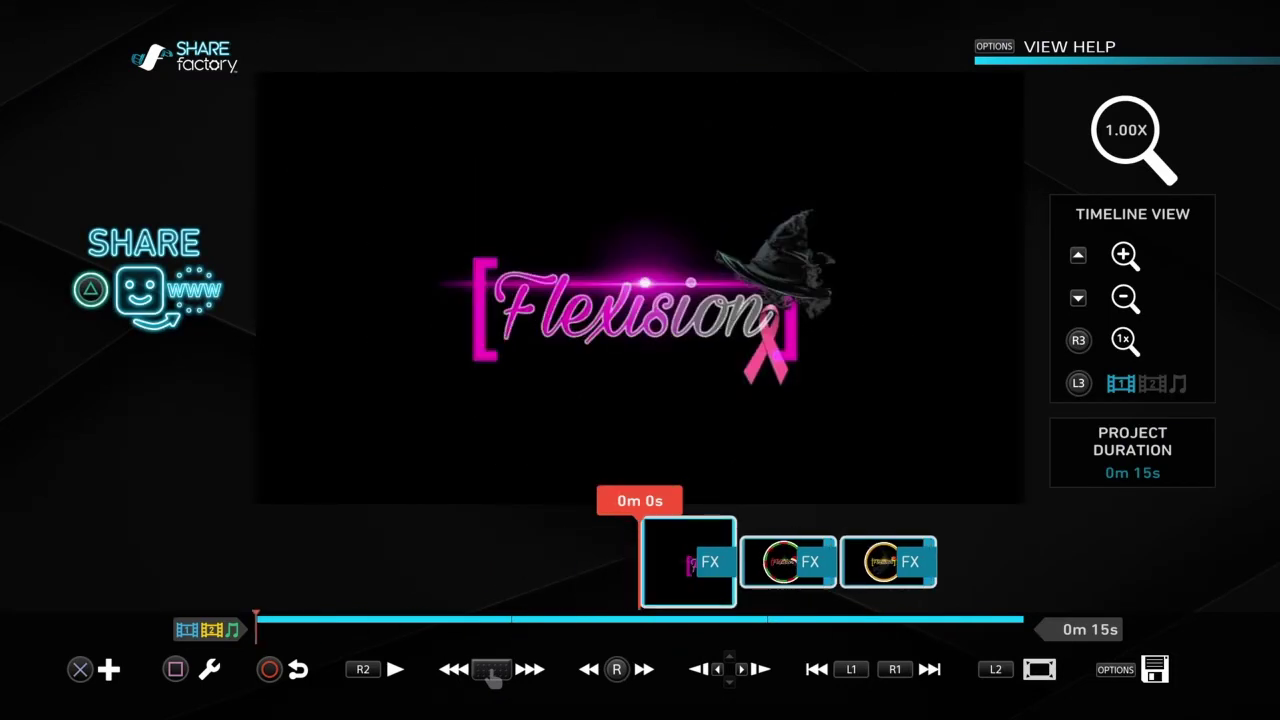
{"action": "key", "text": "space"}
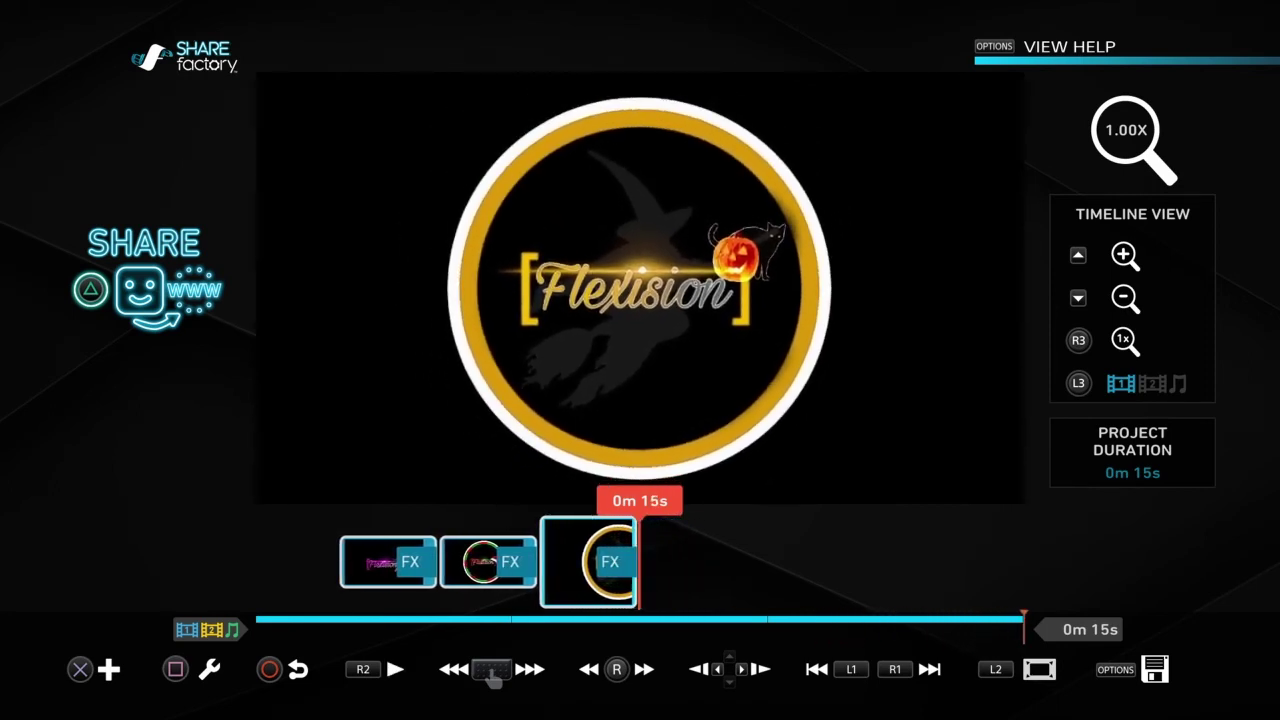
{"action": "key", "text": "Left"}
{"action": "key", "text": "Left"}
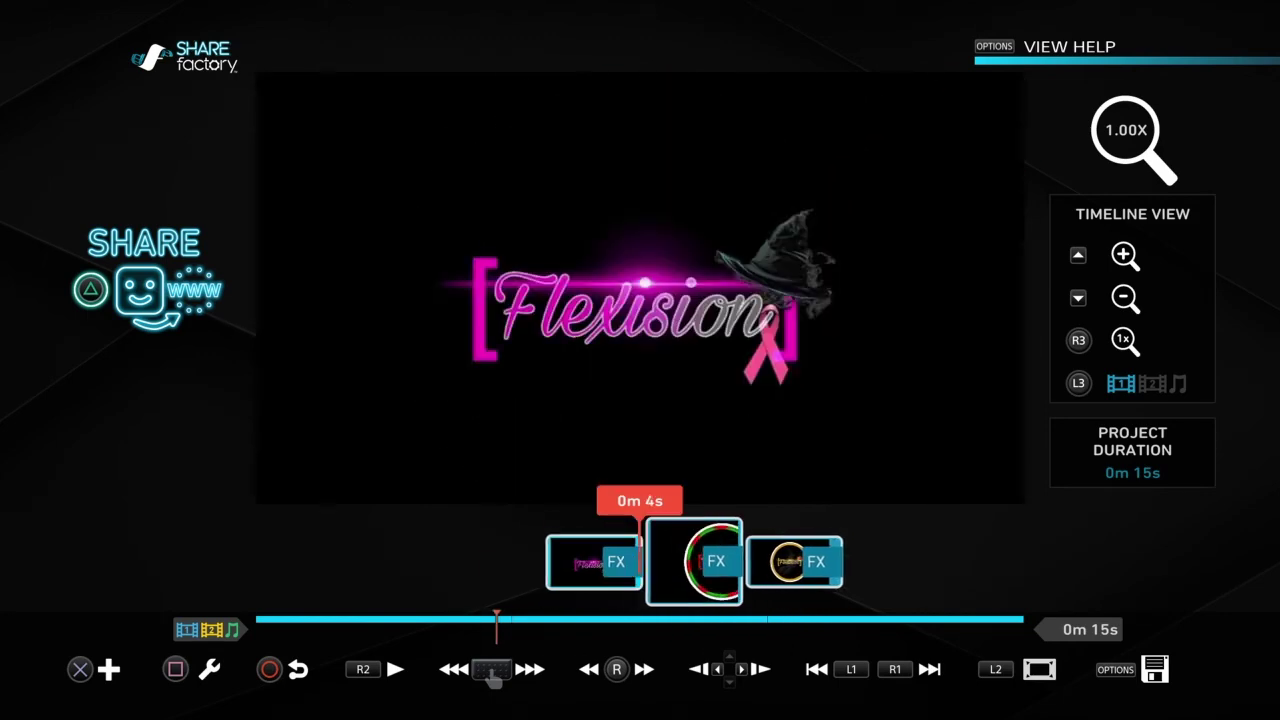
Add a second Heartbeat Camera FX overlay, about 1.2 seconds long, near the end of the pink Flexision clip.
{"action": "key", "text": "F2"}
{"action": "key", "text": "Escape"}
{"action": "key", "text": "Return"}
{"action": "key", "text": "Return"}
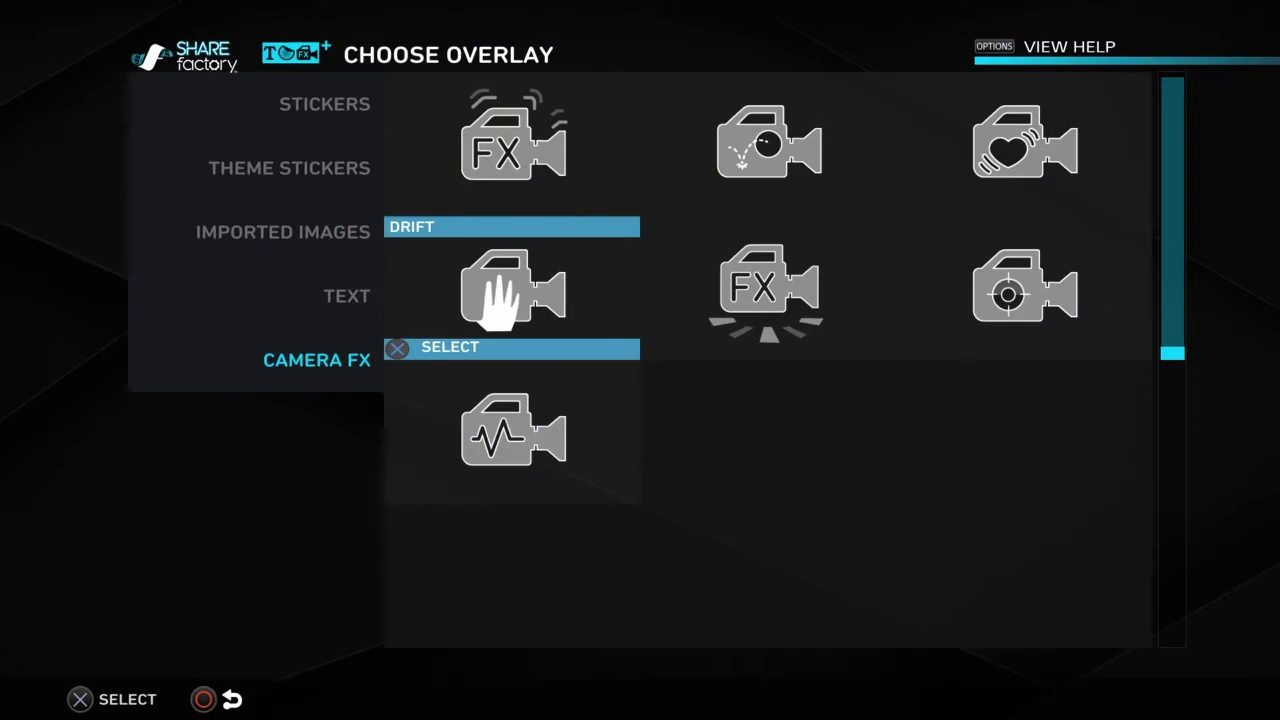
{"action": "key", "text": "Right"}
{"action": "key", "text": "Up"}
{"action": "key", "text": "Down"}
{"action": "key", "text": "Up"}
{"action": "key", "text": "Right"}
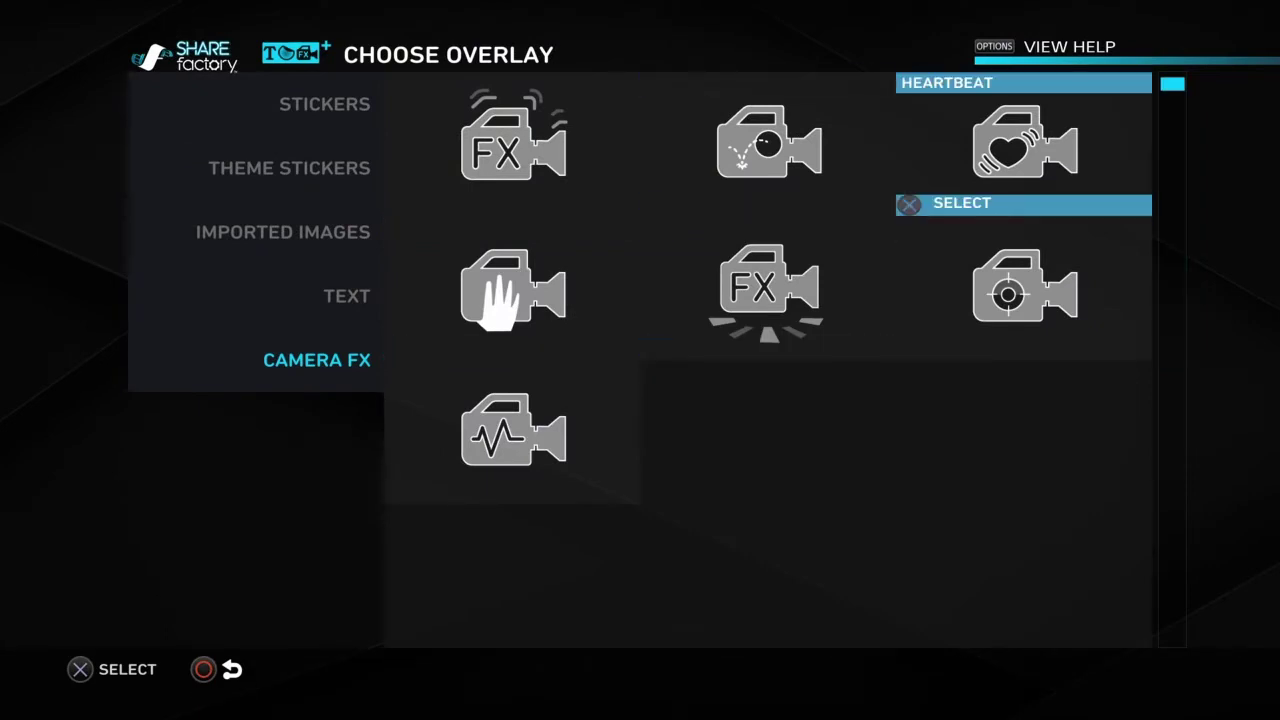
{"action": "key", "text": "Down"}
{"action": "key", "text": "Up"}
{"action": "key", "text": "Return"}
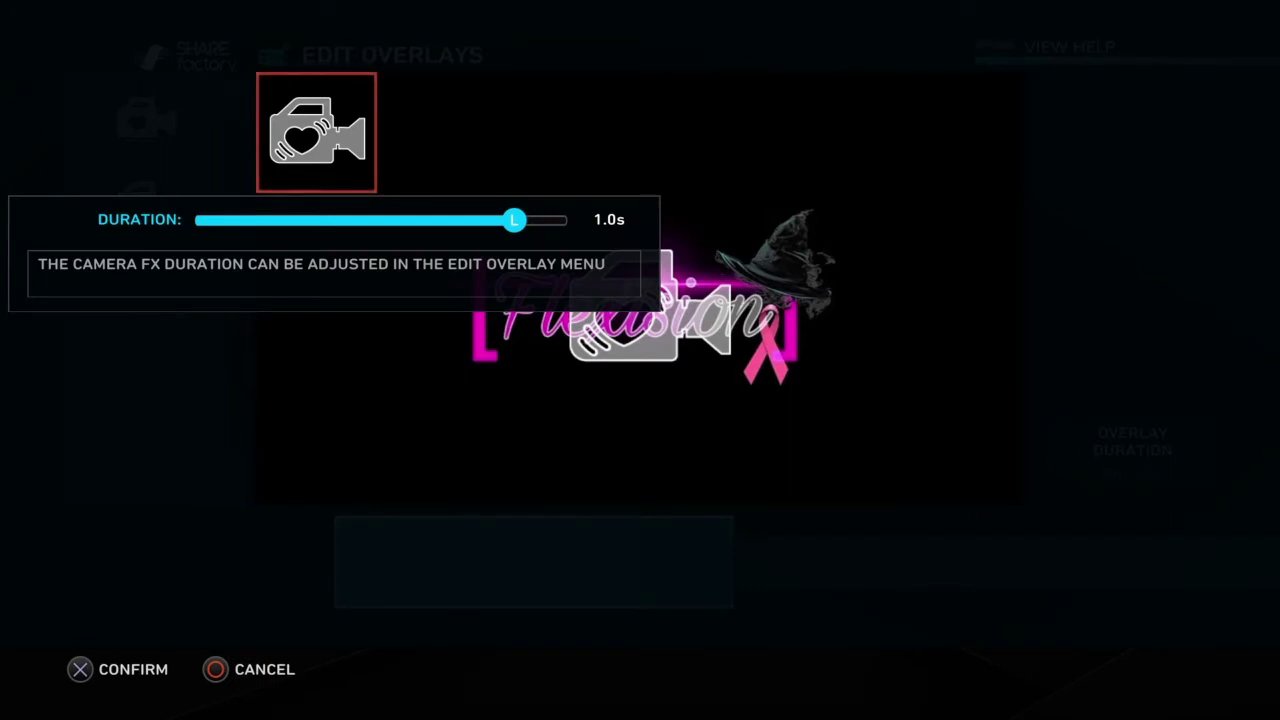
{"action": "key", "text": "Return"}
Move the second Heartbeat overlay away from the corner toward the pink logo and return to the timeline.
{"action": "key", "text": "Return"}
{"action": "key", "text": "Return"}
{"action": "key", "text": "Right"}
{"action": "key", "text": "Down"}
{"action": "key", "text": "Up"}
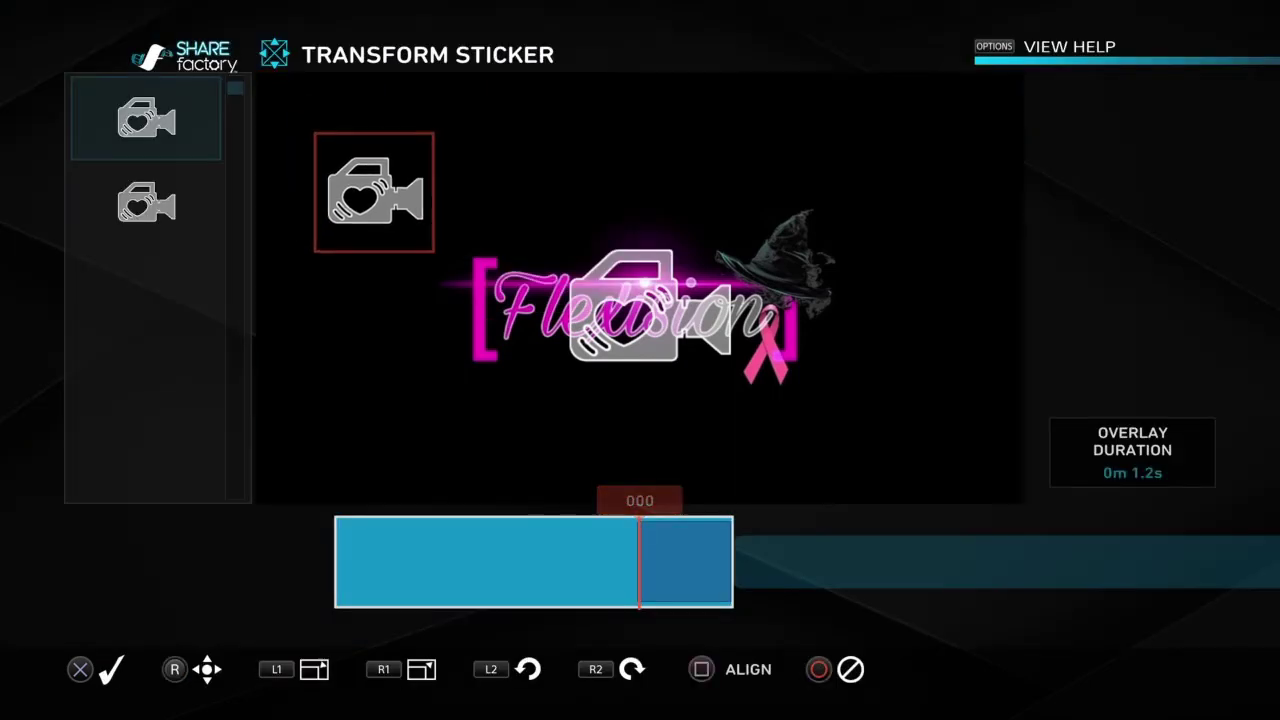
{"action": "key", "text": "Escape"}
{"action": "key", "text": "Escape"}
Play from the start and step through the three clips to examine how the Heartbeat, Focus and Drift effects look.
{"action": "key", "text": "Home"}
{"action": "key", "text": "space"}
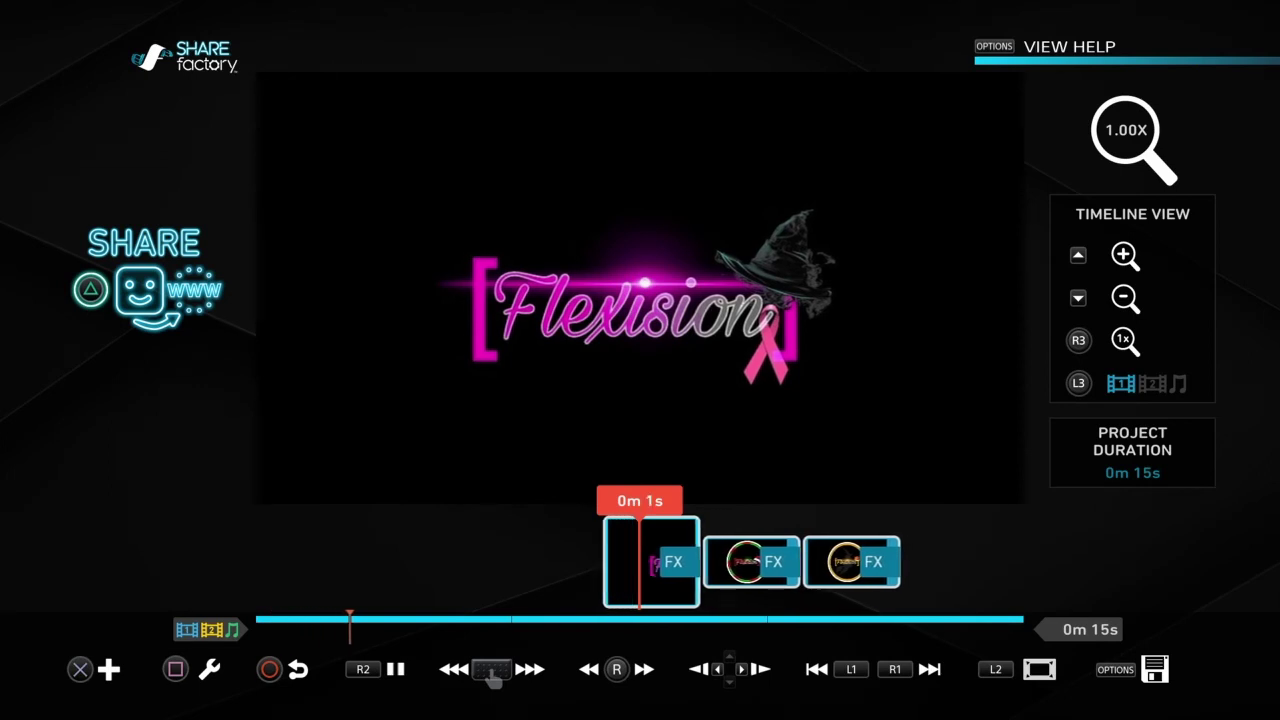
{"action": "key", "text": "space"}
{"action": "key", "text": "Right"}
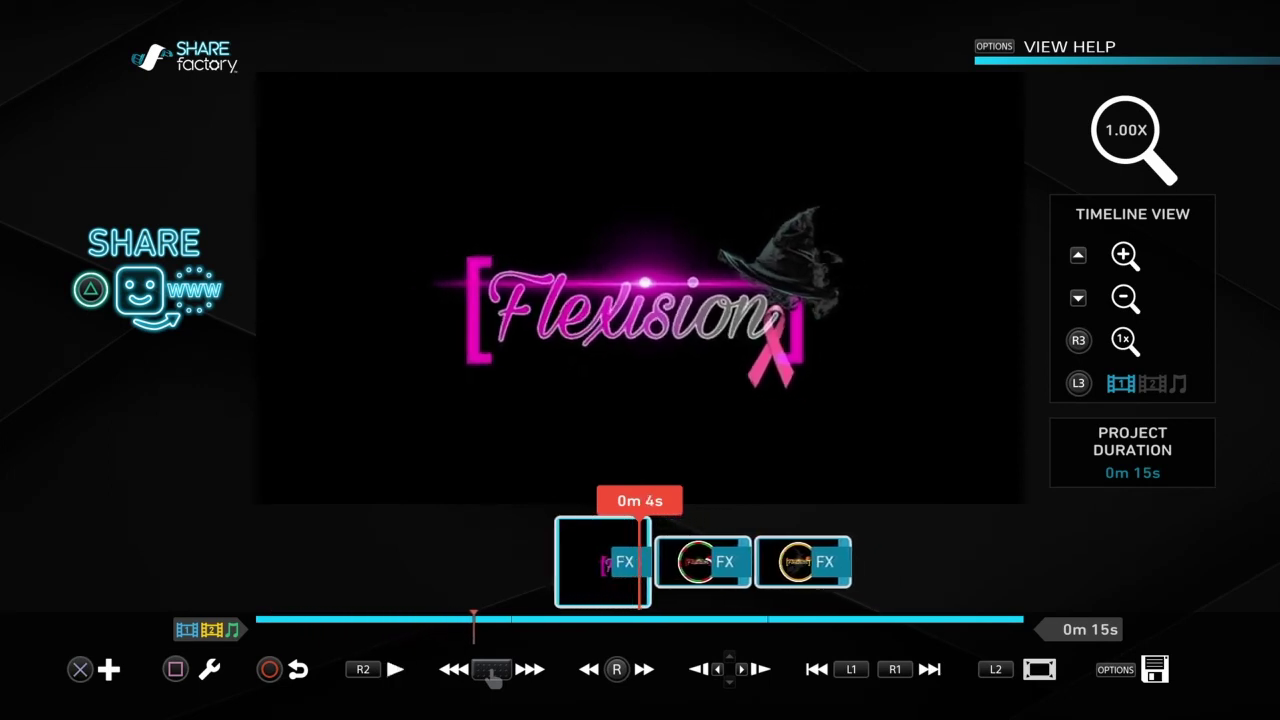
{"action": "key", "text": "Right"}
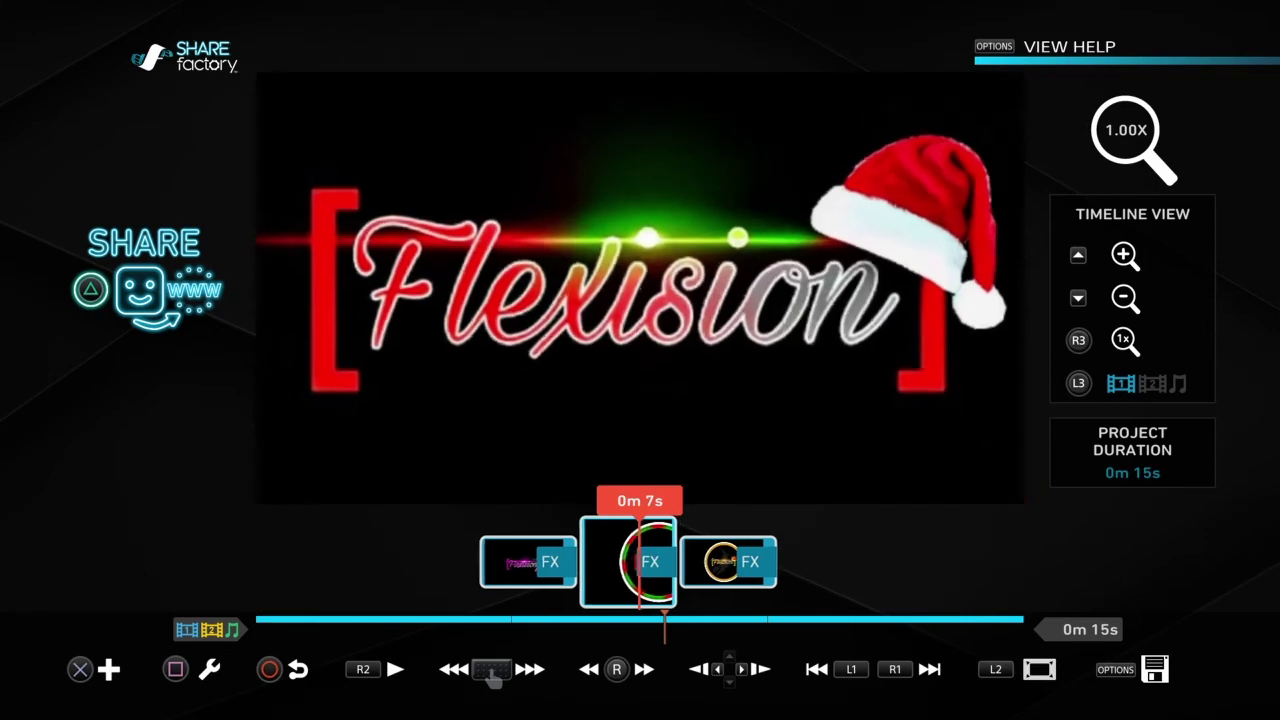
{"action": "key", "text": "Right"}
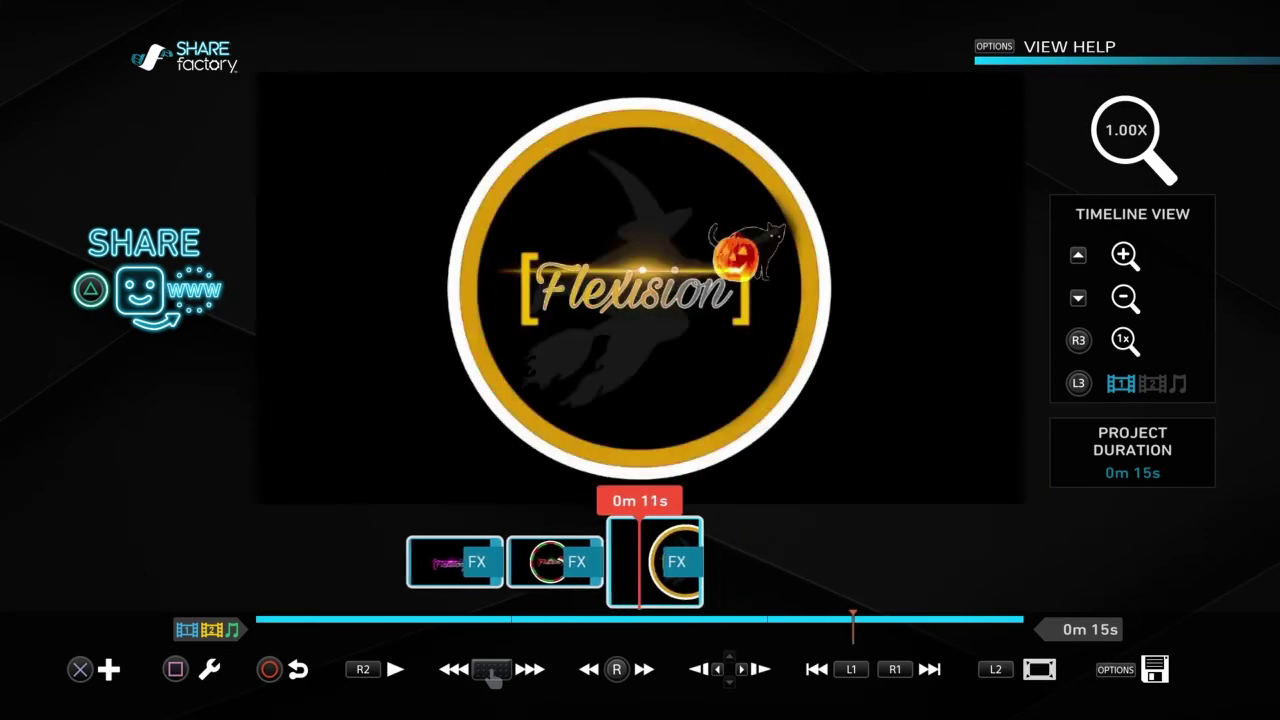
{"action": "key", "text": "Left"}
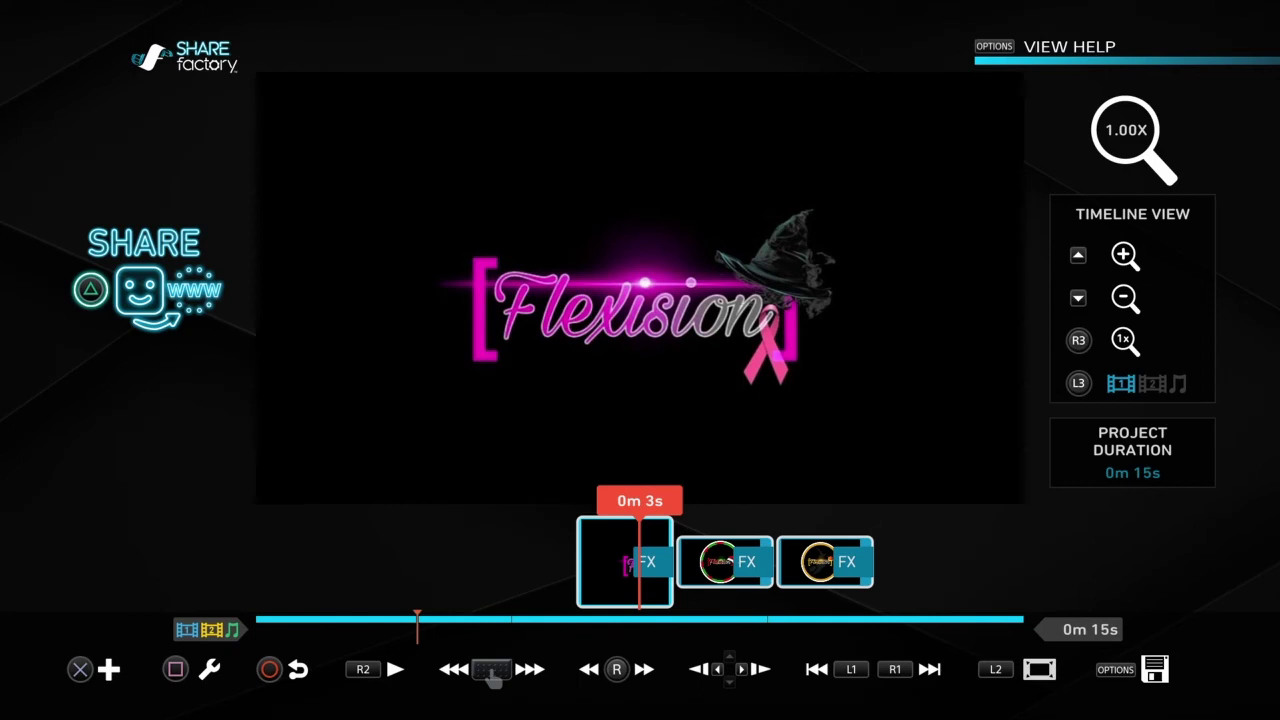
{"action": "key", "text": "Right"}
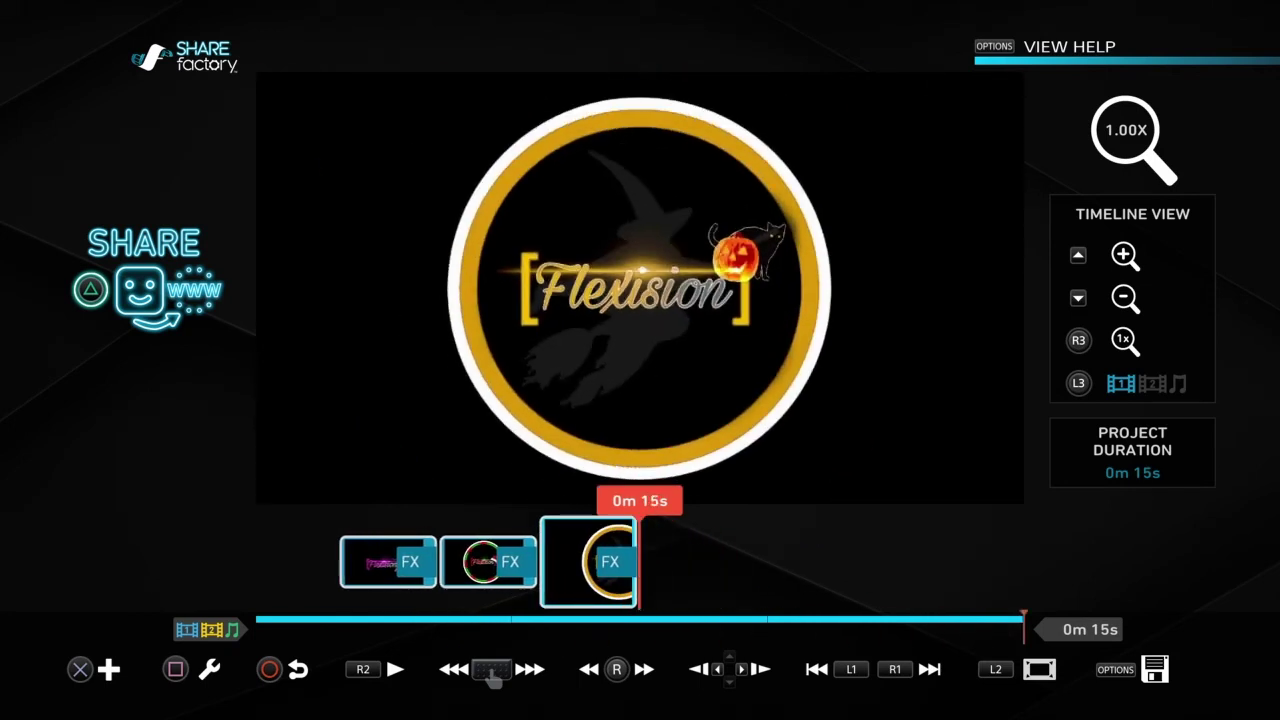